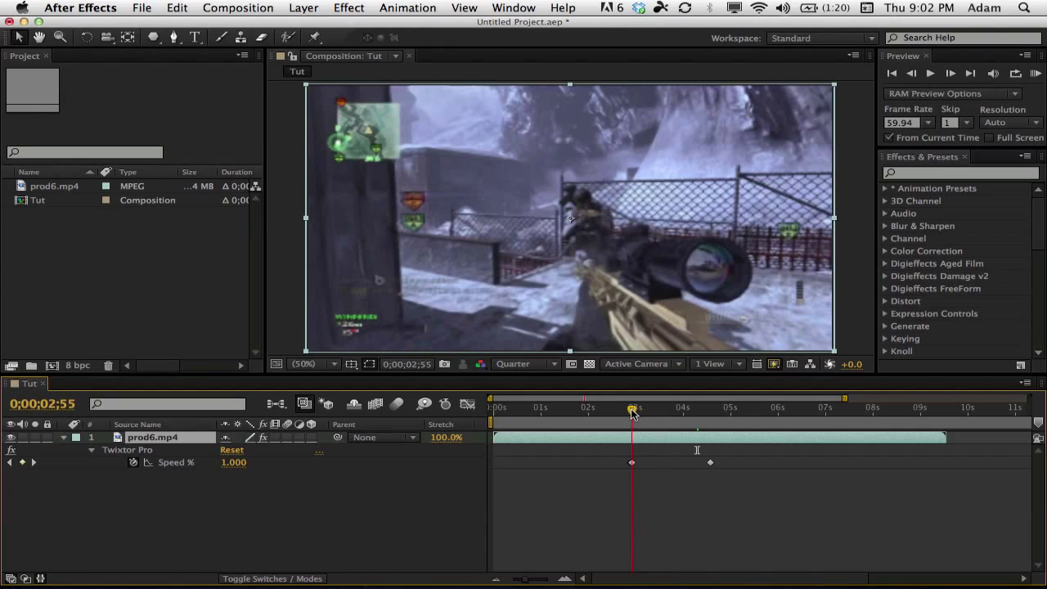
Step: Create a new composition named HUD with a duration of 0;00;02;00
{"action": "left_click", "coordinate": [565, 579]}
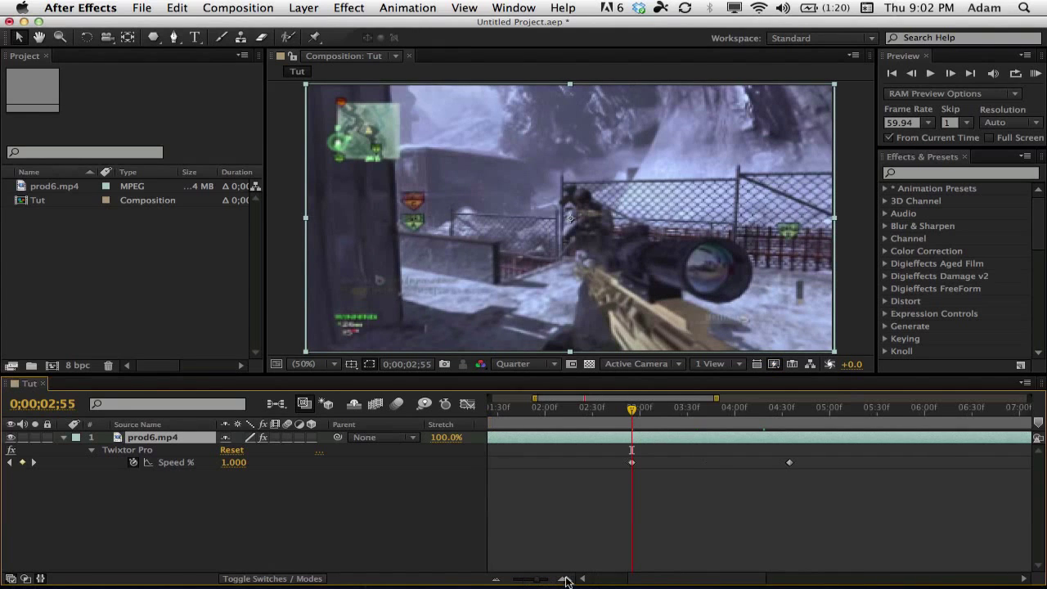
{"action": "left_click", "coordinate": [182, 533]}
{"action": "key", "text": "super+n"}
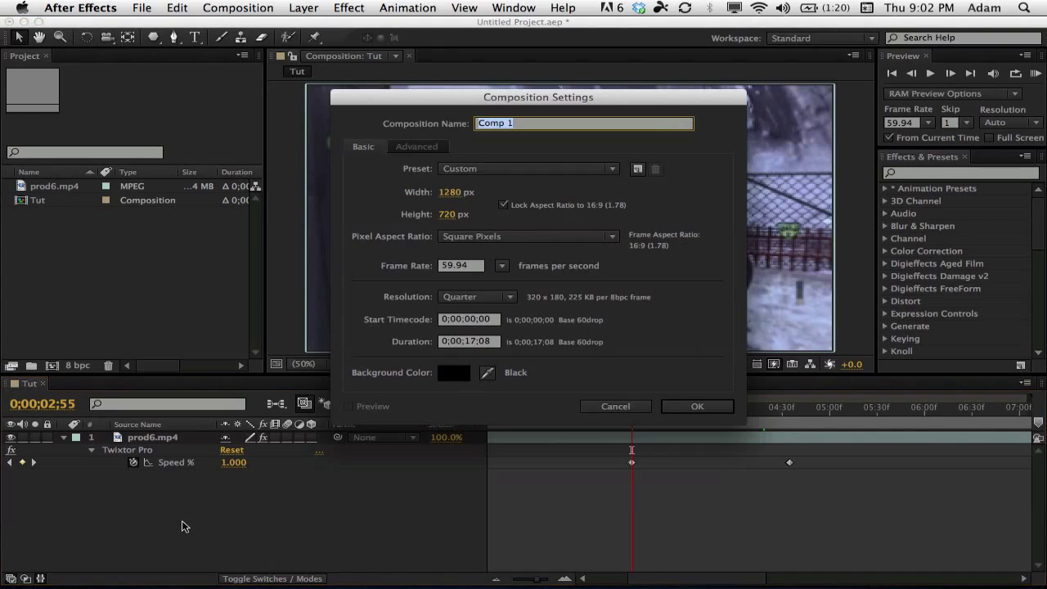
{"action": "type", "text": "HUD"}
{"action": "left_click", "coordinate": [469, 341]}
{"action": "key", "text": "Delete"}
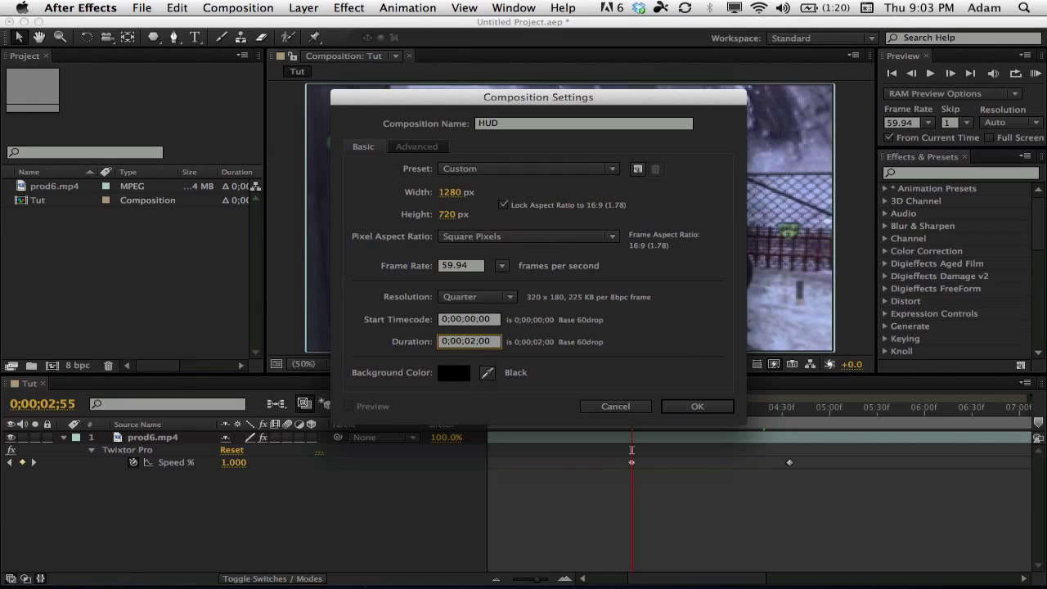
{"action": "key", "text": "Return"}
{"action": "left_click", "coordinate": [115, 310]}
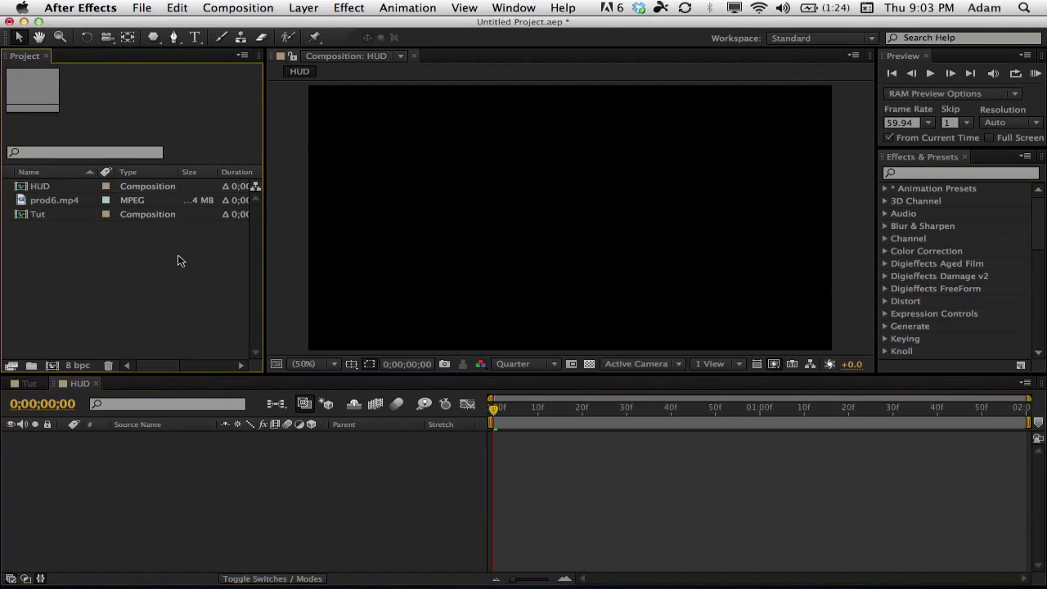
Step: Show the title/action safe guides and draw a large red ellipse outward from the composition's centre with the Ellipse tool
{"action": "left_click", "coordinate": [154, 37]}
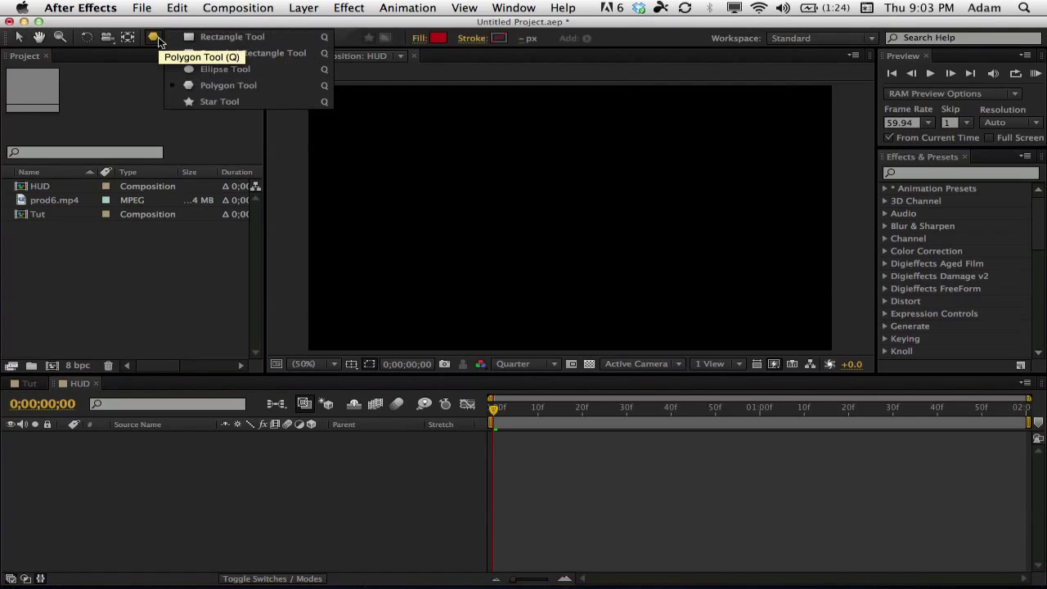
{"action": "left_click", "coordinate": [226, 69]}
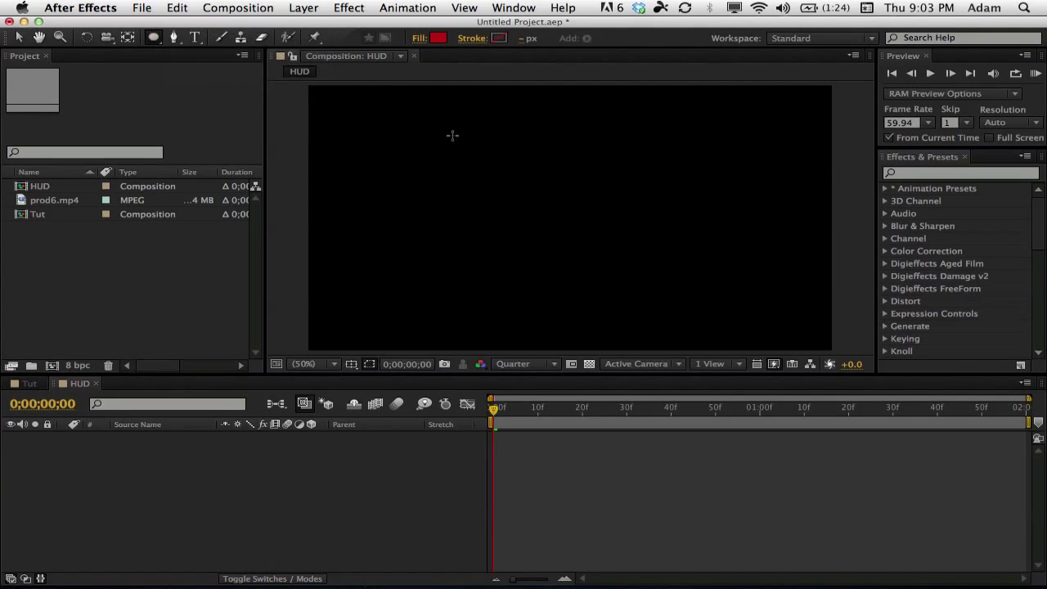
{"action": "left_click", "coordinate": [352, 364]}
{"action": "left_click", "coordinate": [362, 377]}
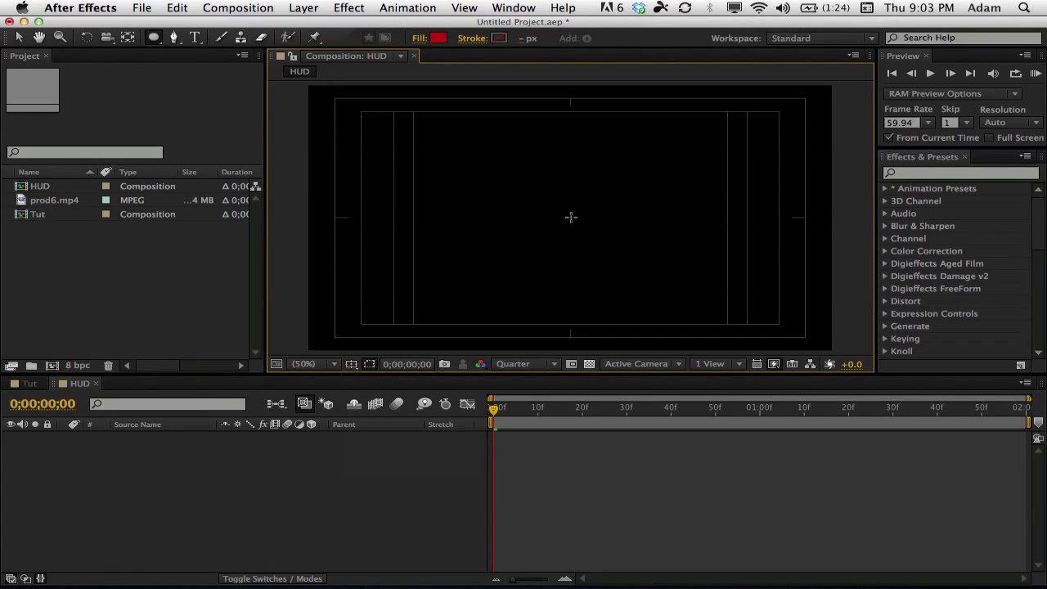
{"action": "left_click", "coordinate": [571, 217]}
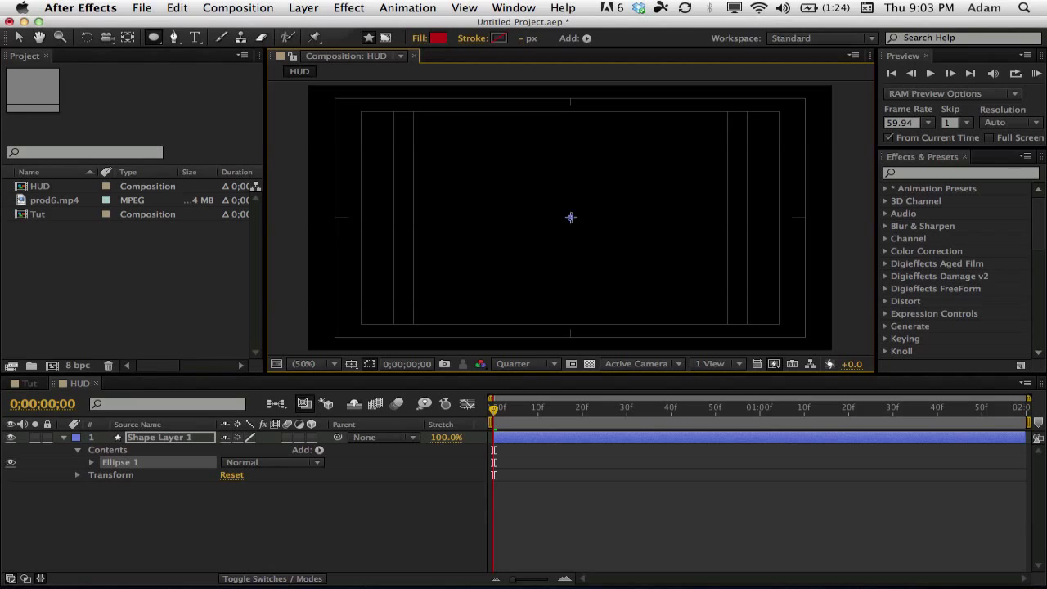
{"action": "left_click_drag", "start_coordinate": [570, 216], "coordinate": [686, 287]}
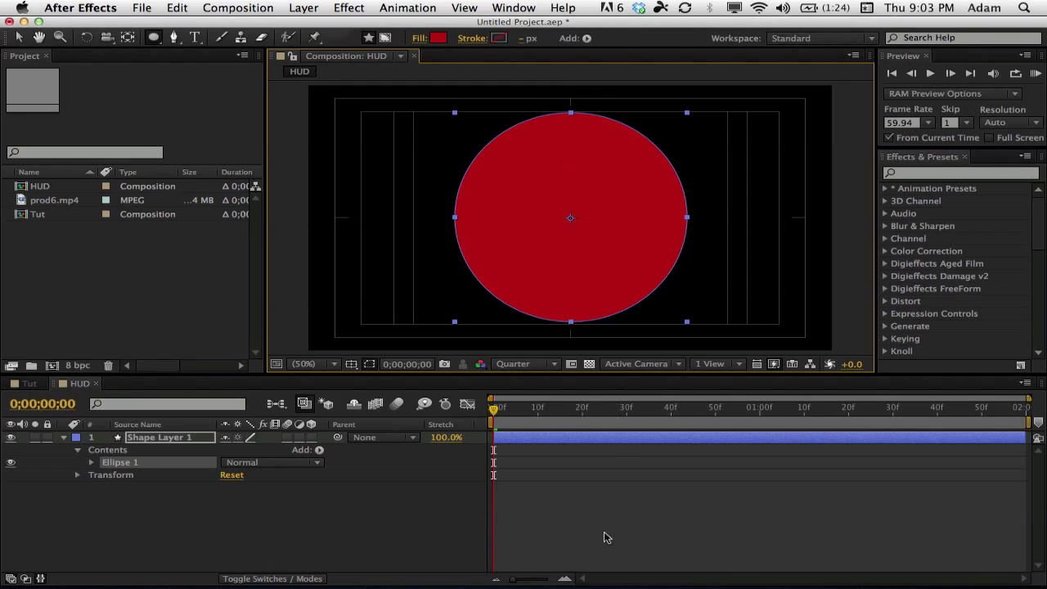
Step: Duplicate the ellipse's shape layer and shrink the copy about its centre to fit inside the original
{"action": "left_click", "coordinate": [153, 439]}
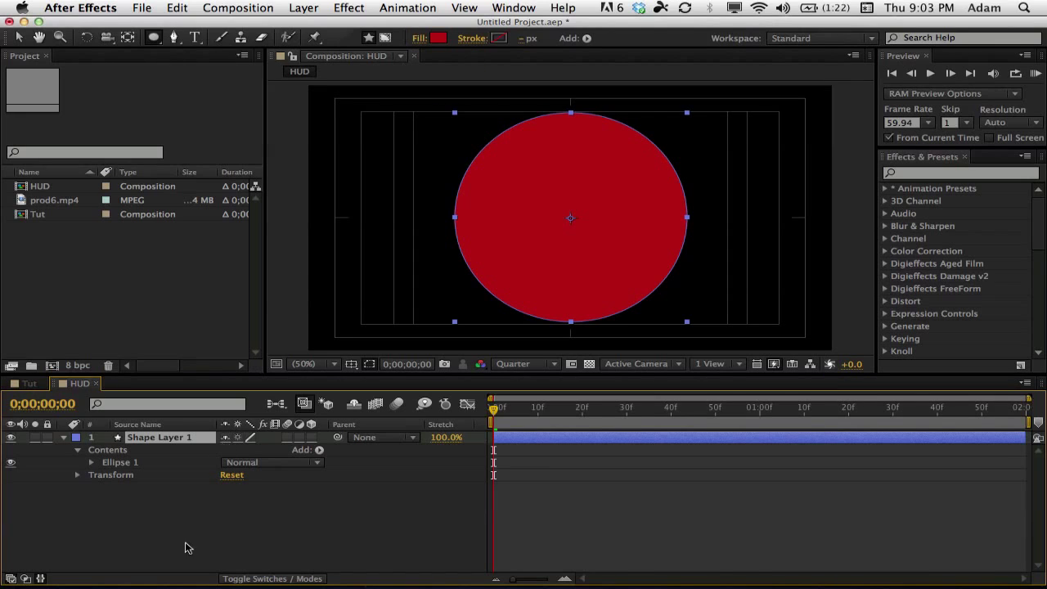
{"action": "left_click", "coordinate": [64, 437]}
{"action": "key", "text": "super+d"}
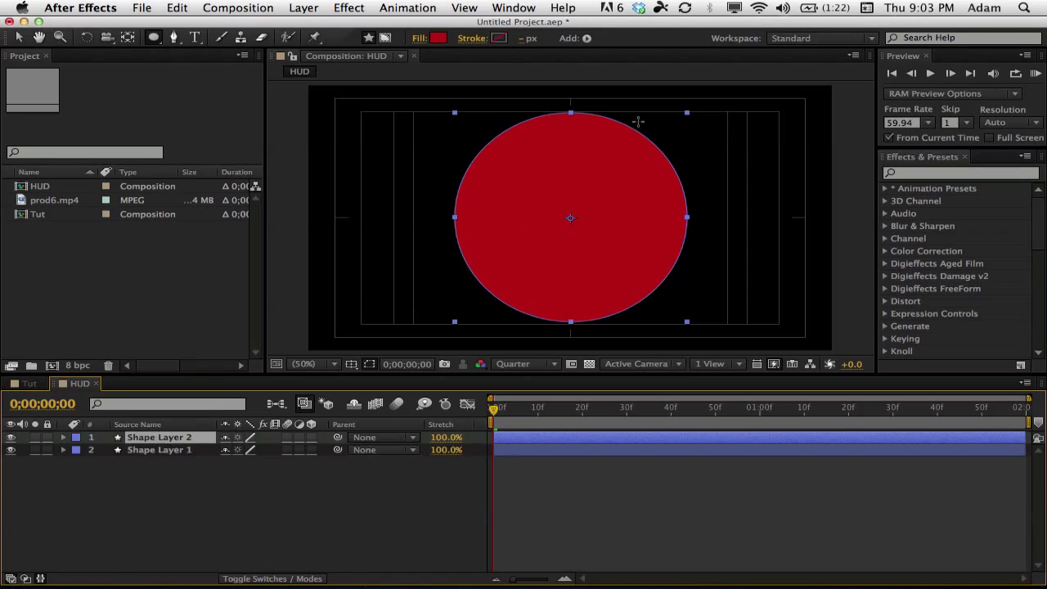
{"action": "key", "text": "v"}
{"action": "left_click_drag", "start_coordinate": [686, 116], "coordinate": [691, 136]}
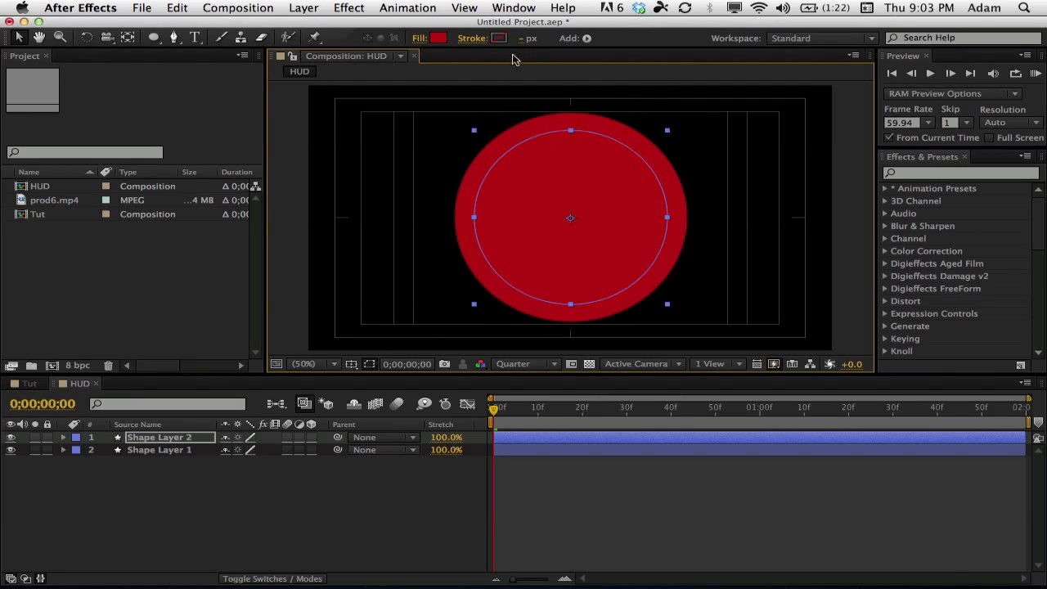
Step: Fill the inner ellipse with black (000000) and enlarge it slightly to thin the red ring
{"action": "left_click", "coordinate": [438, 37]}
{"action": "left_click_drag", "start_coordinate": [121, 128], "coordinate": [122, 249]}
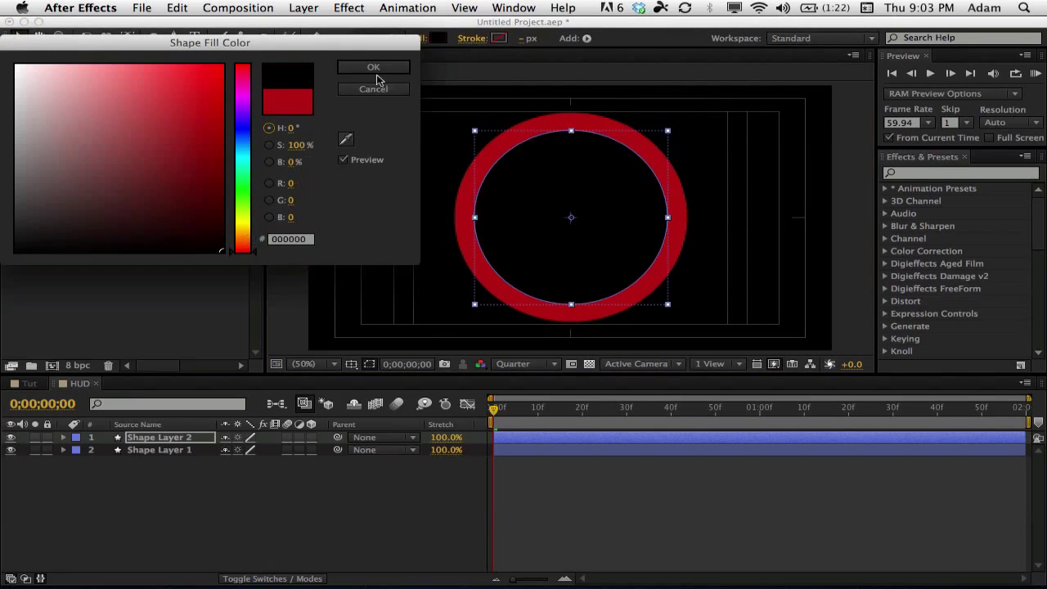
{"action": "left_click", "coordinate": [373, 67]}
{"action": "left_click", "coordinate": [619, 522]}
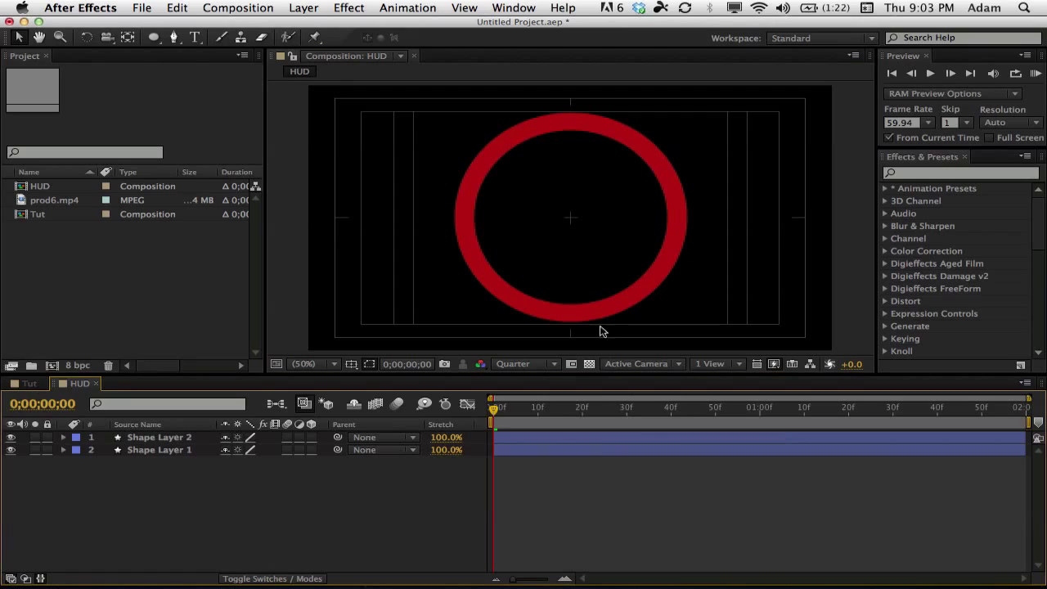
{"action": "left_click", "coordinate": [182, 439]}
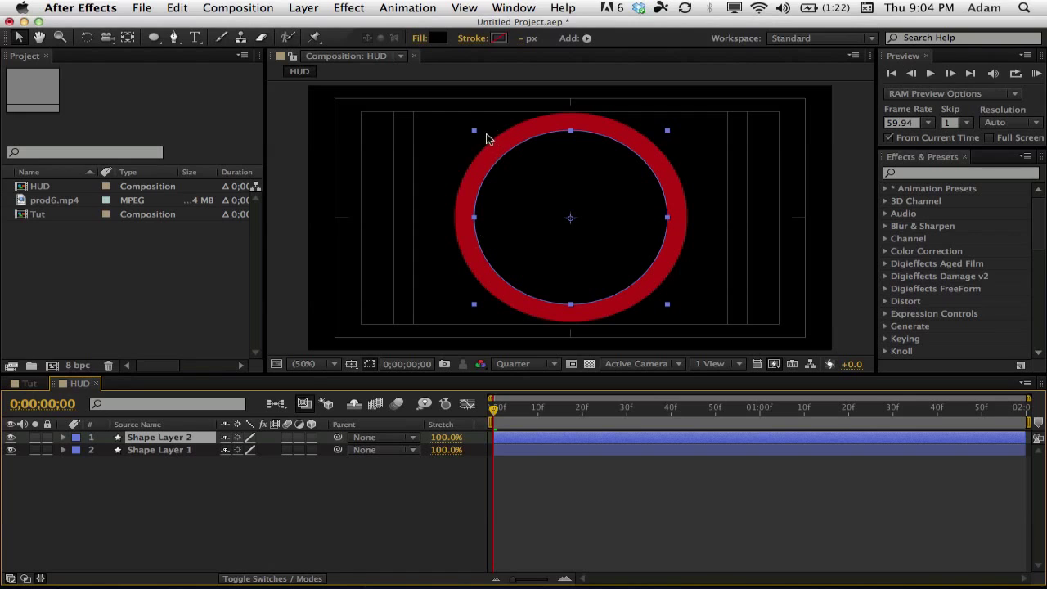
{"action": "left_click", "coordinate": [570, 559]}
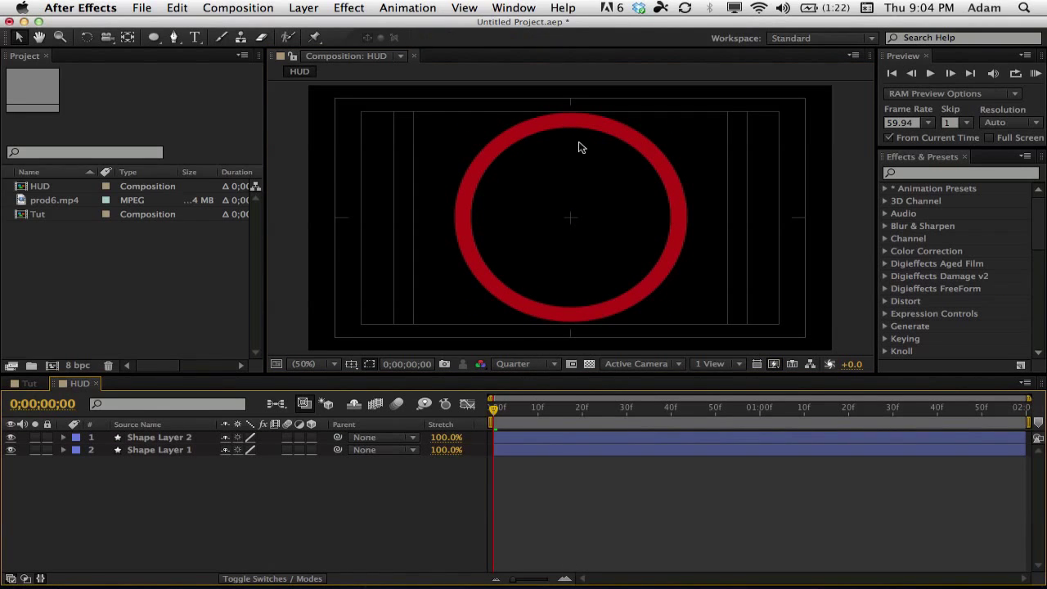
Step: Pre-compose both ellipse layers, moving all attributes into the new composition, and hide the title/action safe guides
{"action": "left_click", "coordinate": [172, 439]}
{"action": "left_click", "coordinate": [172, 450], "text": "shift"}
{"action": "key", "text": "super+shift+c"}
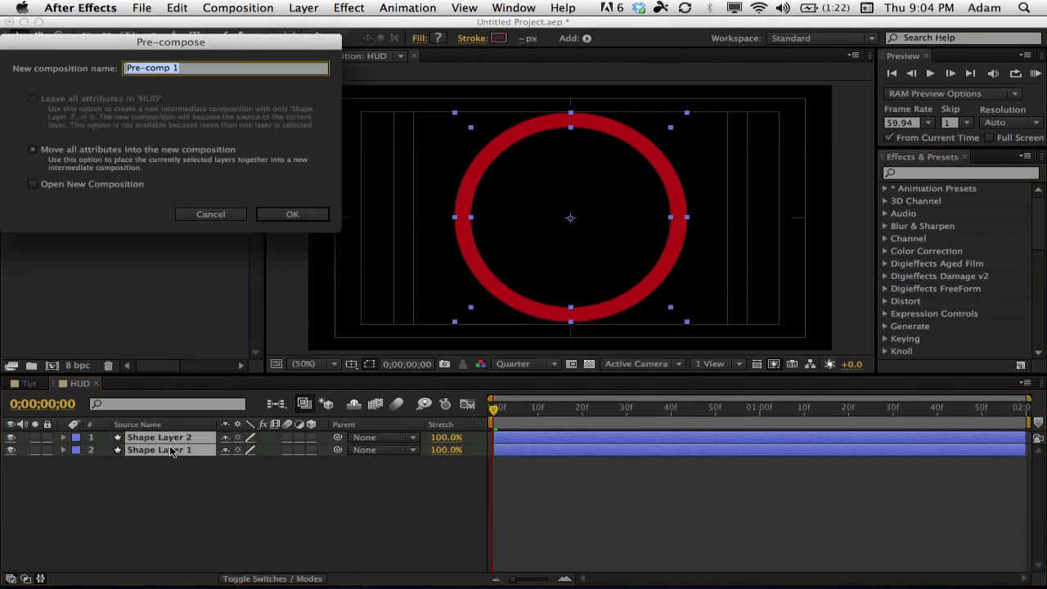
{"action": "left_click", "coordinate": [210, 214]}
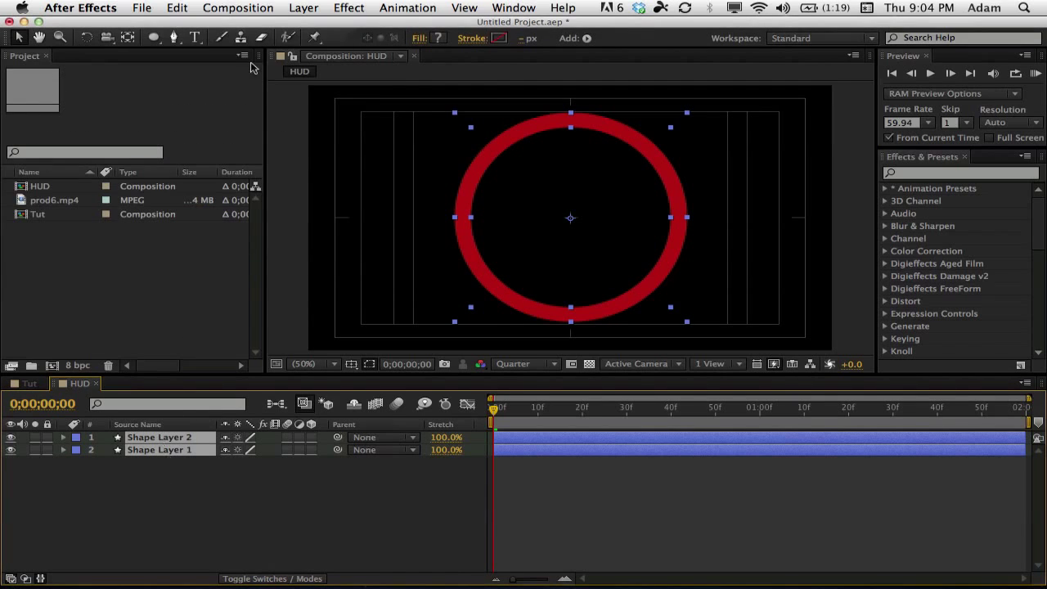
{"action": "left_click", "coordinate": [307, 7]}
{"action": "left_click", "coordinate": [332, 493]}
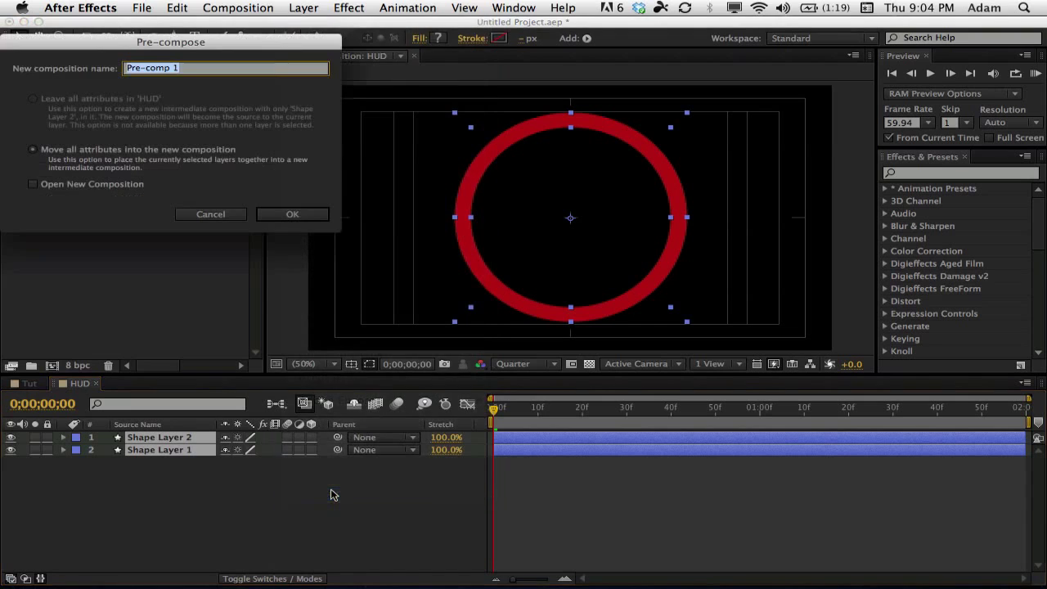
{"action": "left_click", "coordinate": [298, 216]}
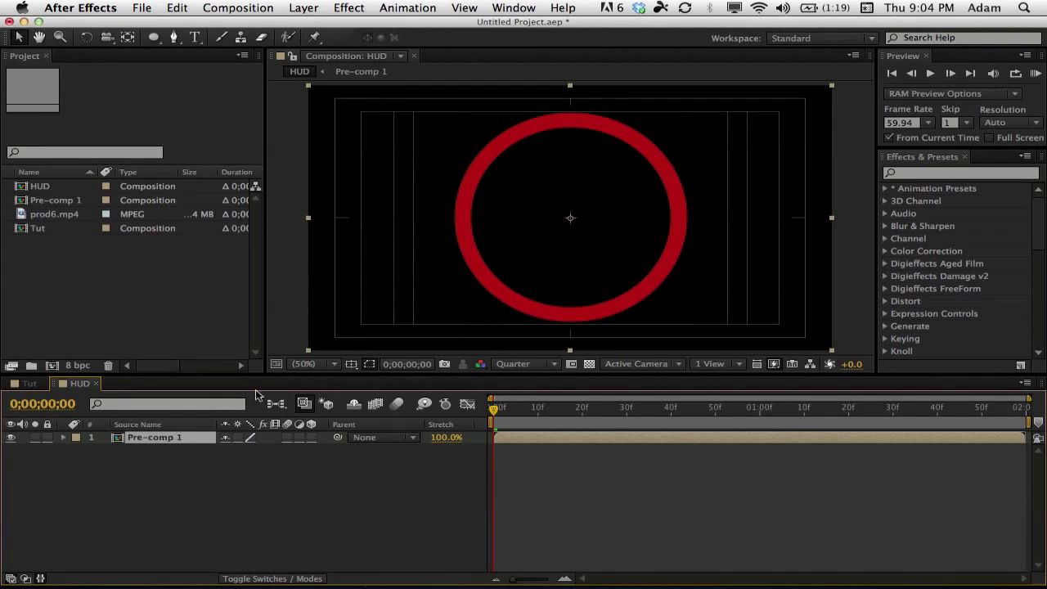
{"action": "left_click", "coordinate": [351, 363]}
{"action": "left_click", "coordinate": [364, 379]}
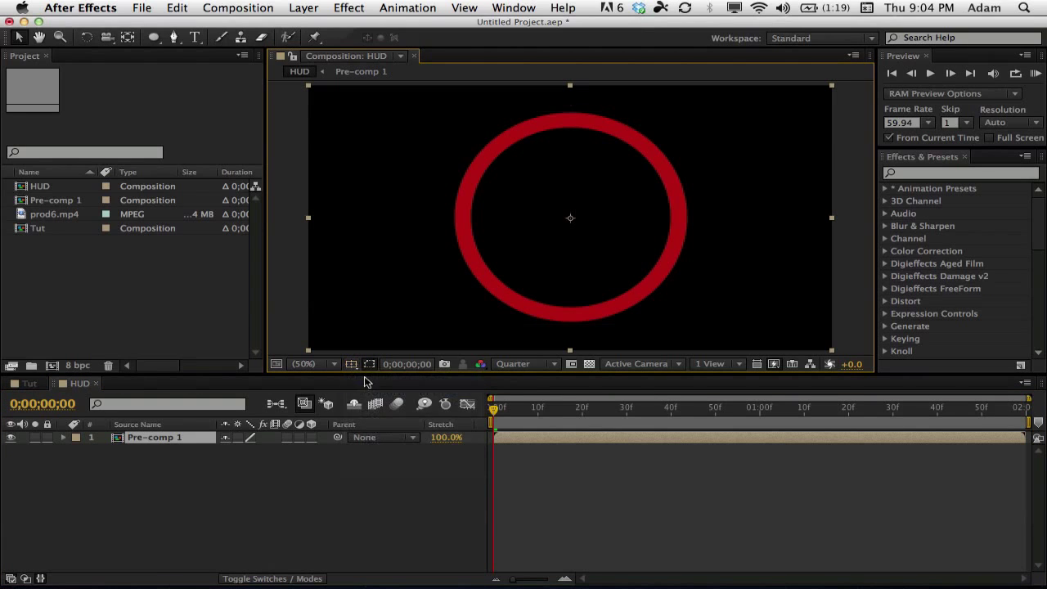
Step: Add a new shape layer and draw a polygon with an outer radius of about 59 inside the upper part of the ring
{"action": "left_click", "coordinate": [296, 8]}
{"action": "mouse_move", "coordinate": [313, 27]}
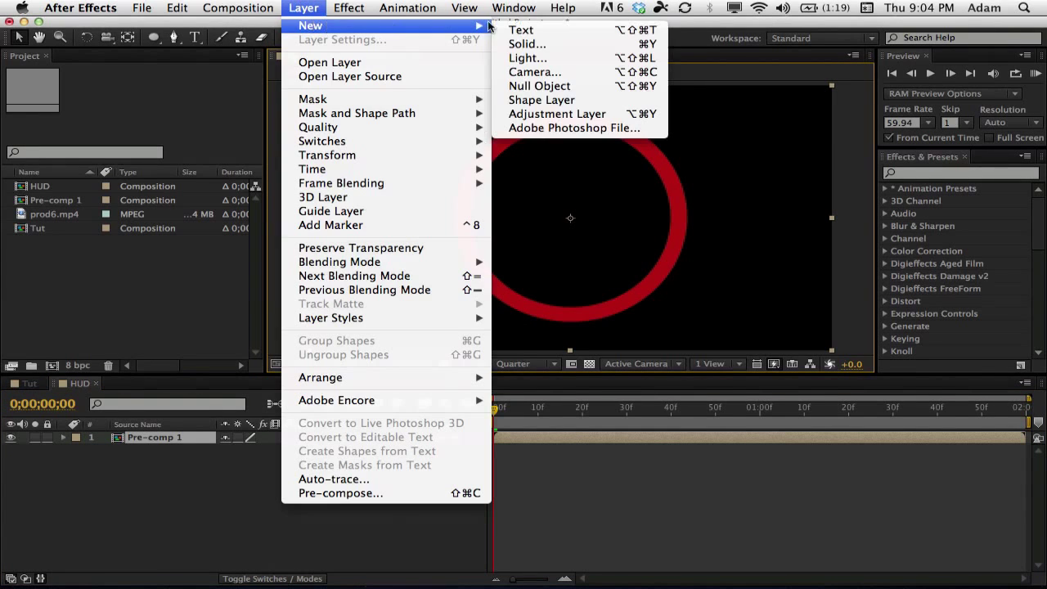
{"action": "left_click", "coordinate": [582, 99]}
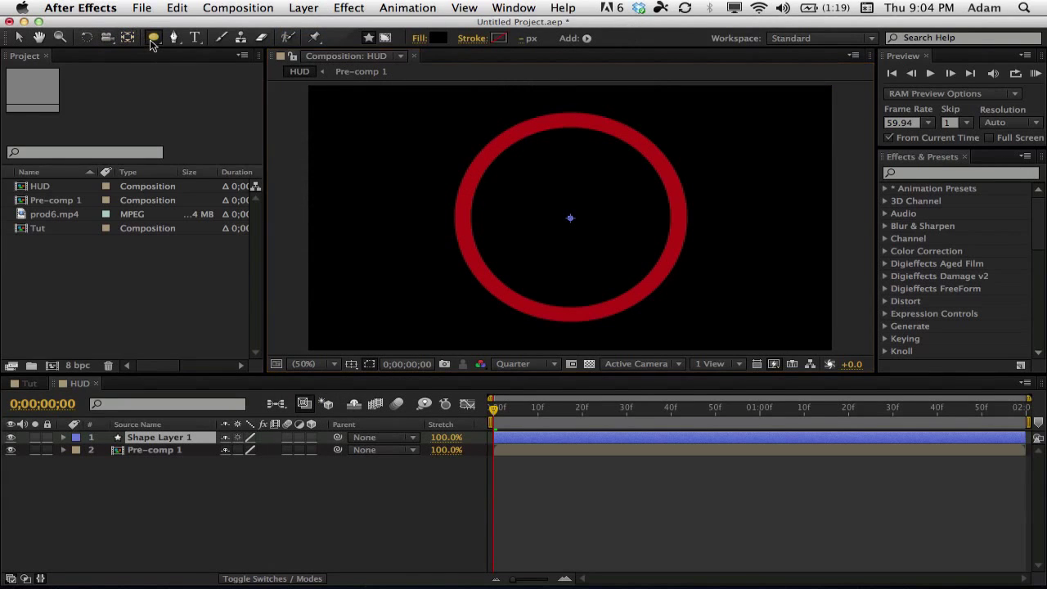
{"action": "left_click_drag", "start_coordinate": [153, 38], "coordinate": [239, 77]}
{"action": "left_click_drag", "start_coordinate": [559, 172], "coordinate": [576, 188]}
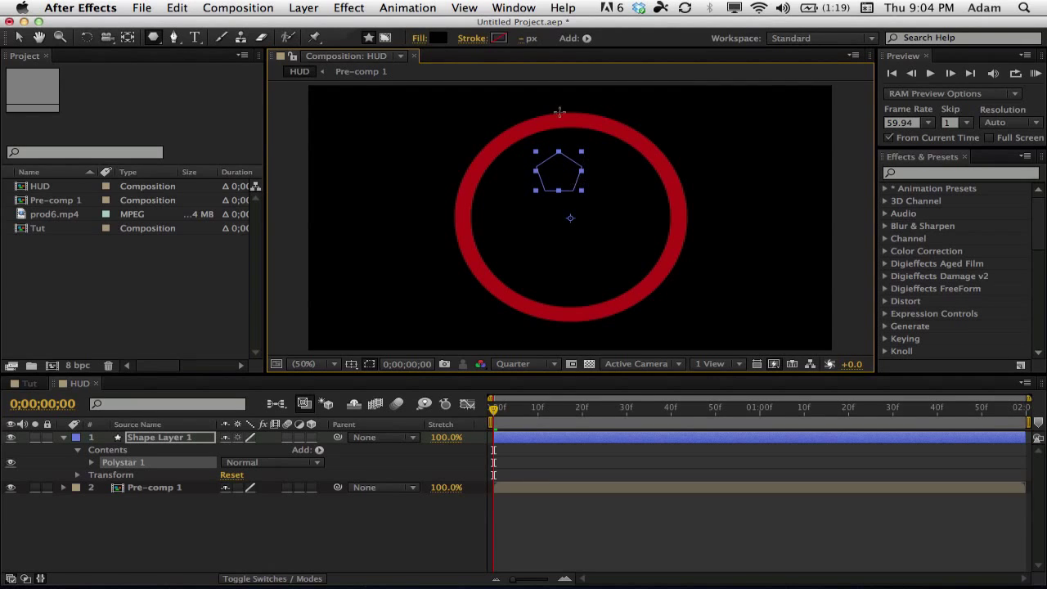
Step: Turn the polygon into a triangle by setting its polystar path's Points to 3
{"action": "left_click", "coordinate": [133, 436]}
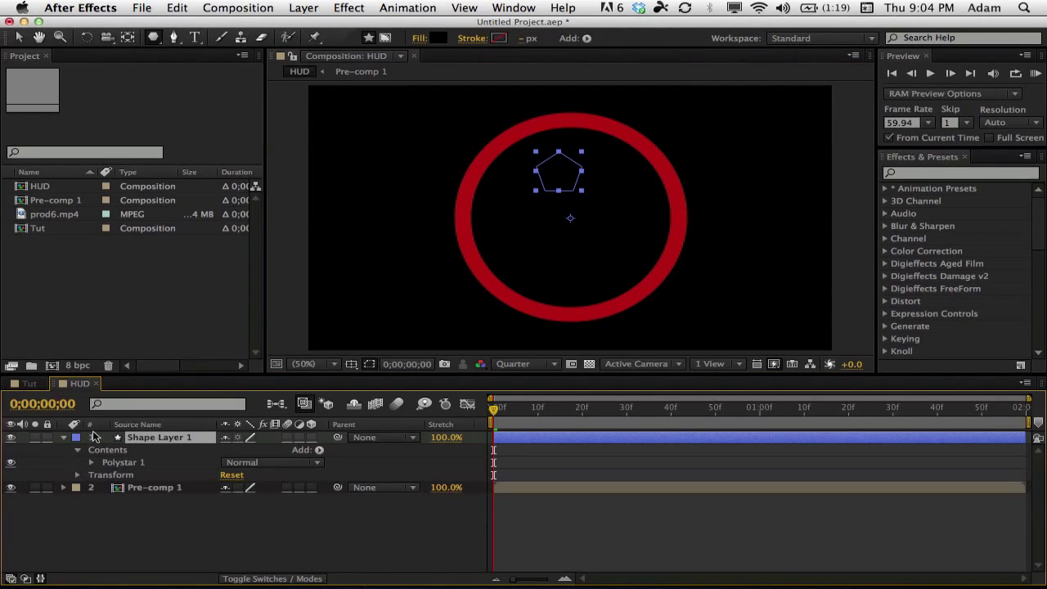
{"action": "left_click", "coordinate": [92, 462]}
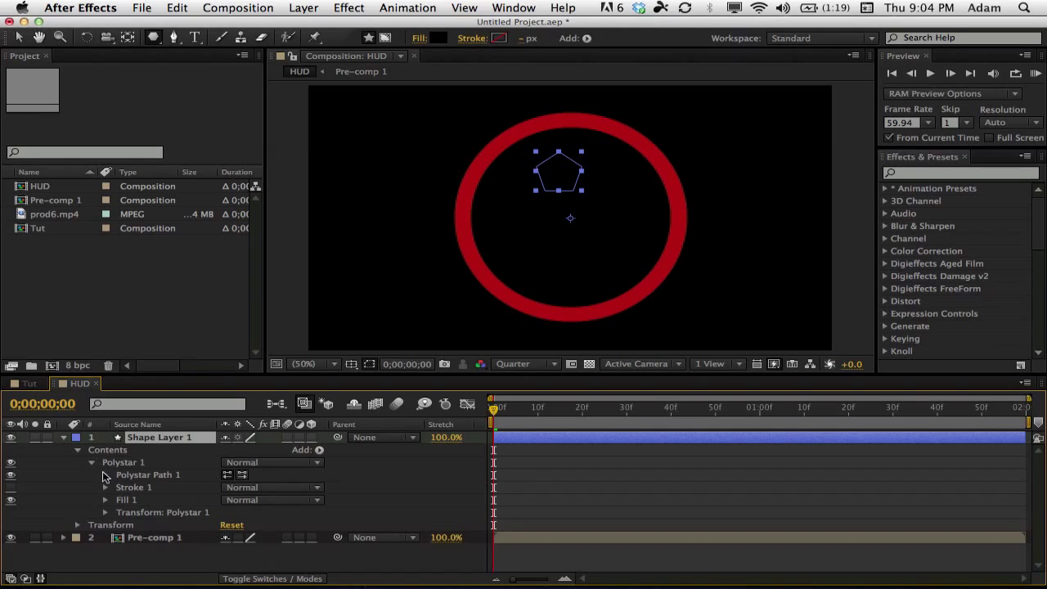
{"action": "left_click", "coordinate": [105, 474]}
{"action": "left_click", "coordinate": [229, 499]}
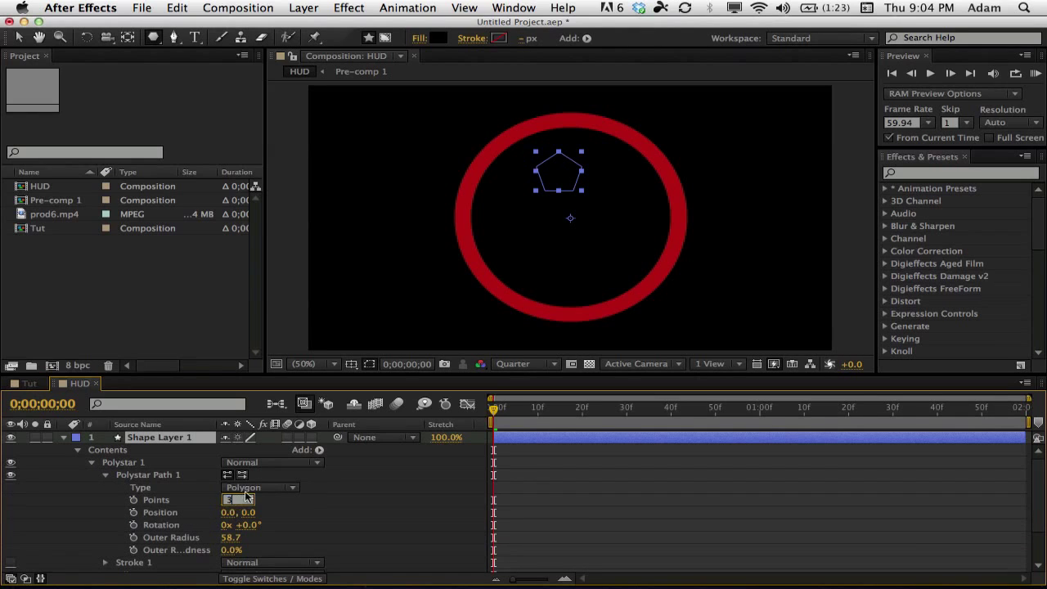
{"action": "type", "text": "3"}
{"action": "key", "text": "Return"}
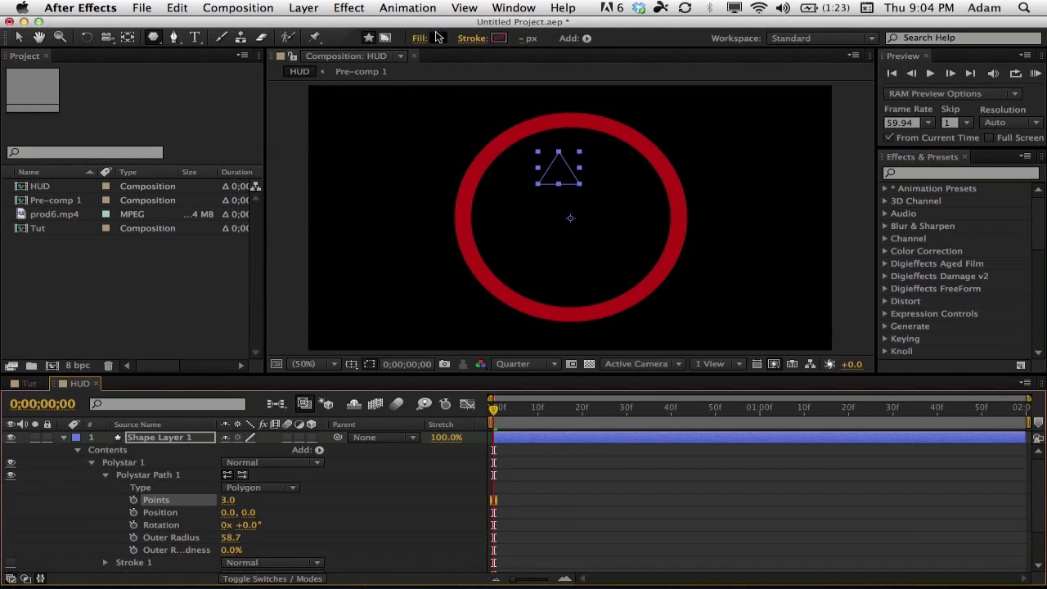
Step: Set the triangle's fill to the ring's red (B51414) by sampling the ring with the eyedropper
{"action": "left_click", "coordinate": [437, 38]}
{"action": "left_click", "coordinate": [222, 65]}
{"action": "left_click", "coordinate": [221, 114]}
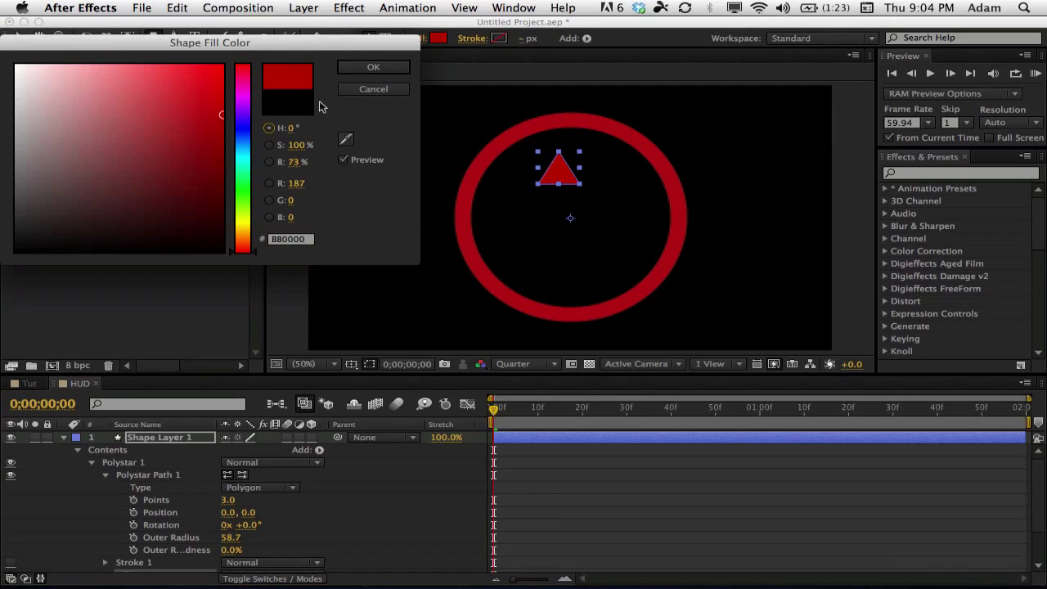
{"action": "left_click", "coordinate": [345, 139]}
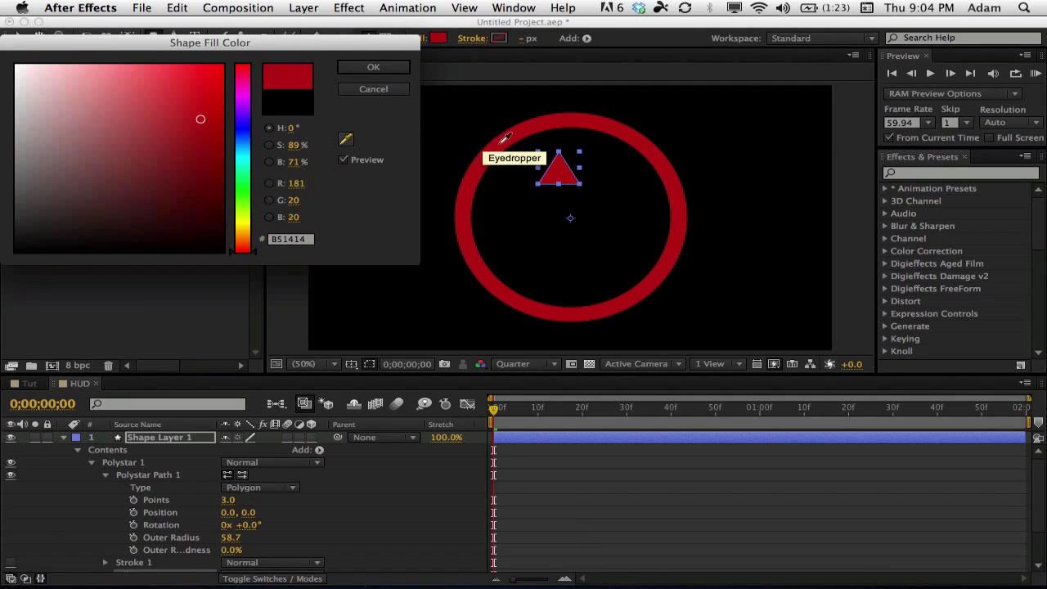
{"action": "left_click", "coordinate": [502, 141]}
{"action": "left_click", "coordinate": [373, 67]}
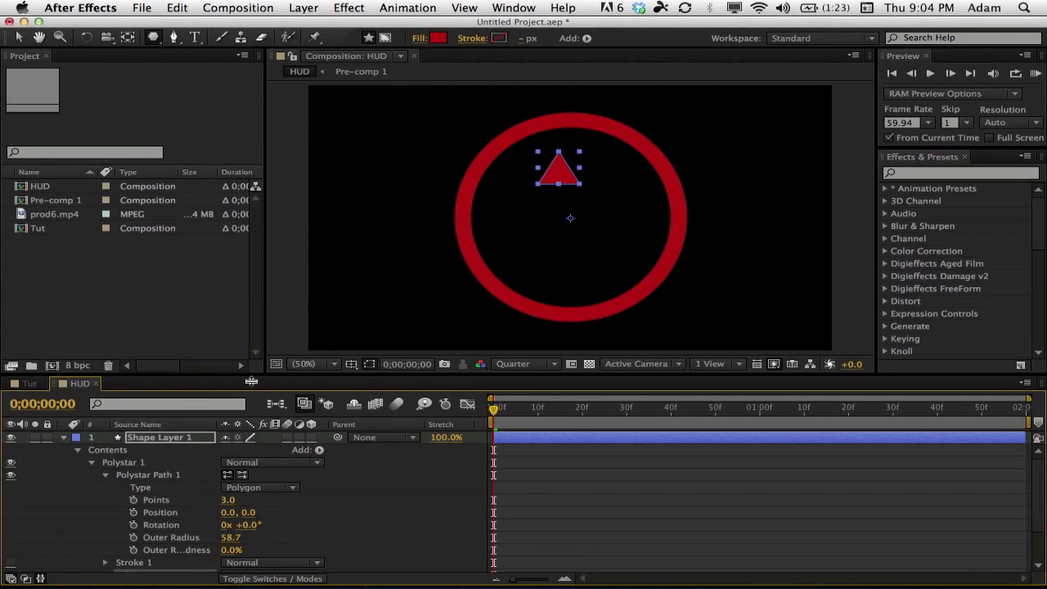
Step: Move the triangle up onto the ring's top edge, centred horizontally and pointing outward, and keep its layer selected
{"action": "left_click", "coordinate": [63, 439]}
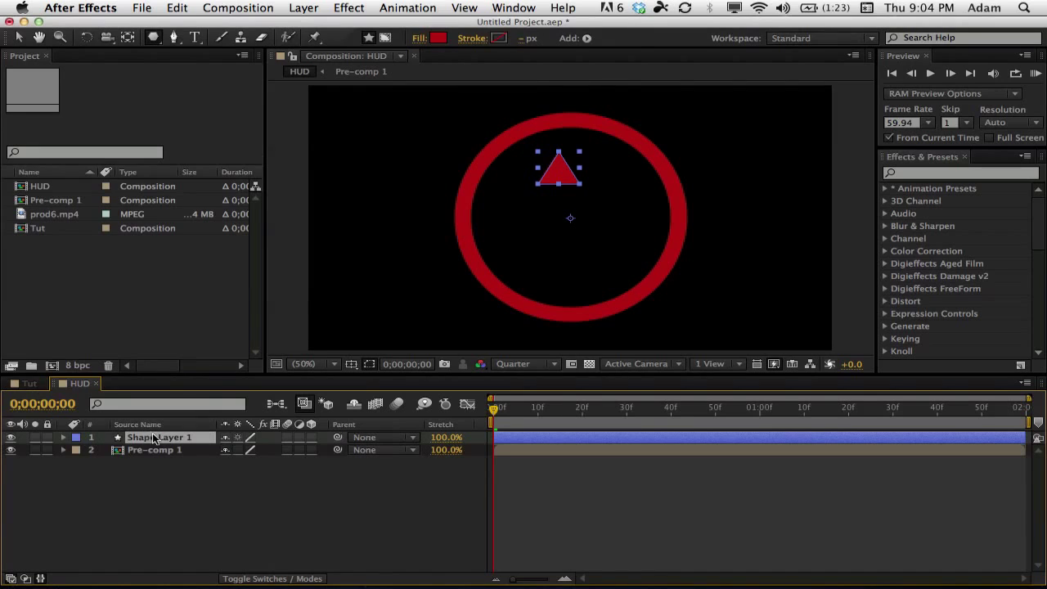
{"action": "key", "text": "v"}
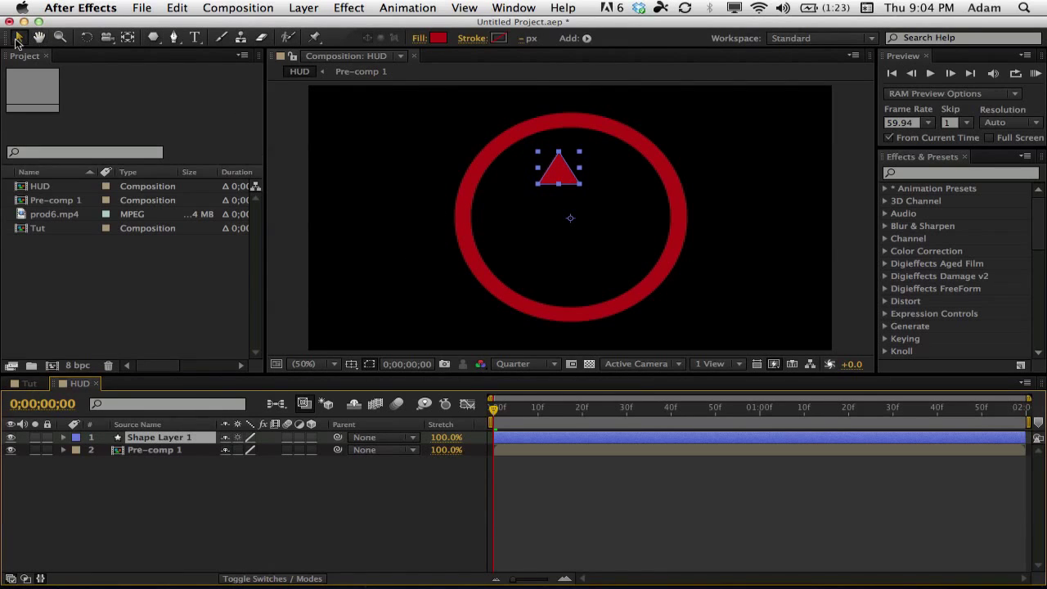
{"action": "left_click_drag", "start_coordinate": [568, 176], "coordinate": [587, 114]}
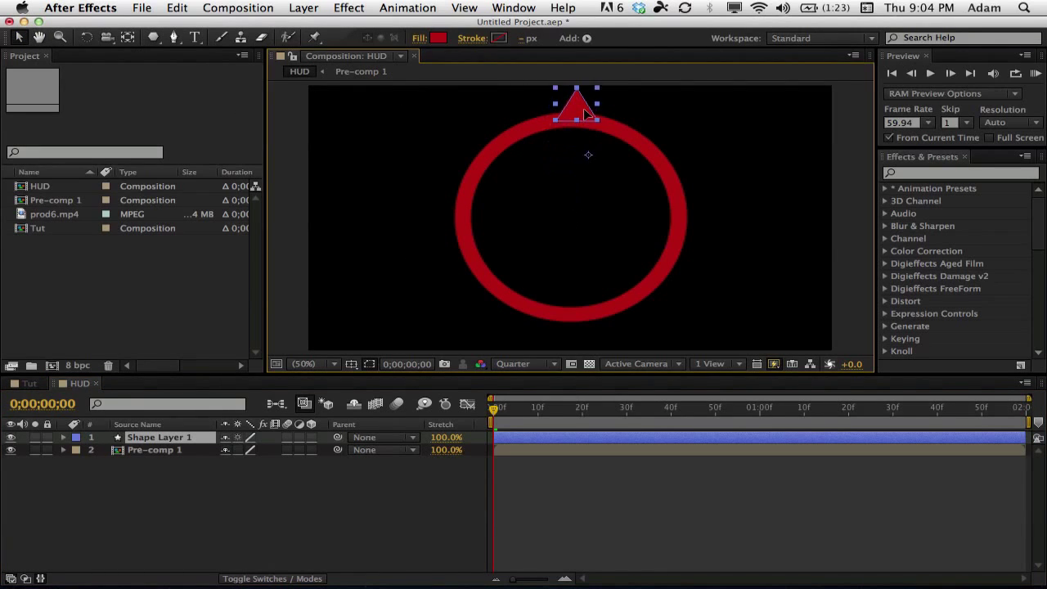
{"action": "left_click", "coordinate": [184, 442]}
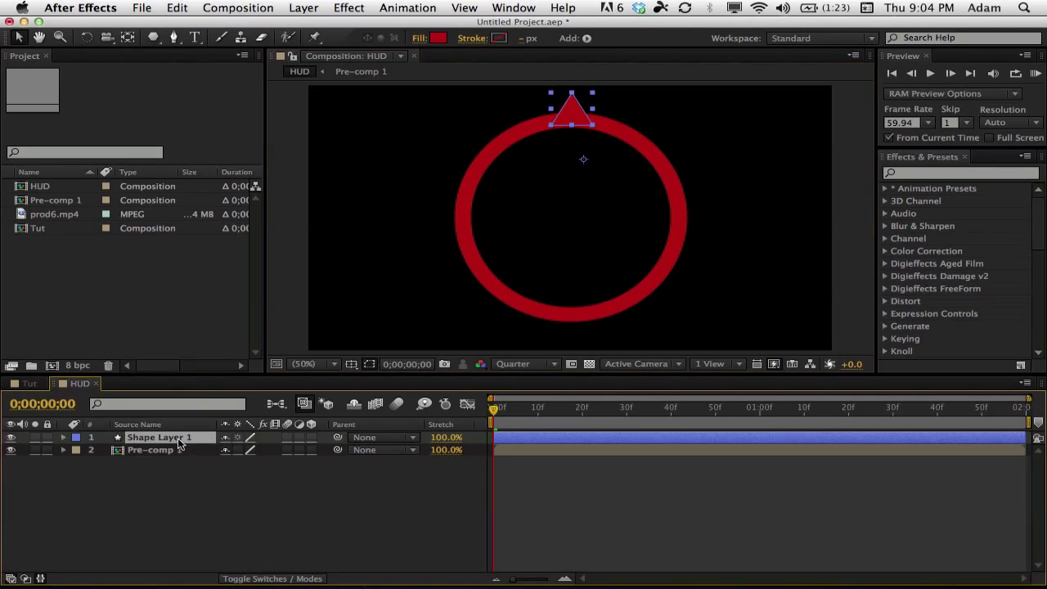
Step: Centre the anchor point in the triangle at -30, -137 and move the triangle back onto the ring's top edge
{"action": "key", "text": "a"}
{"action": "left_click_drag", "start_coordinate": [229, 450], "coordinate": [133, 467]}
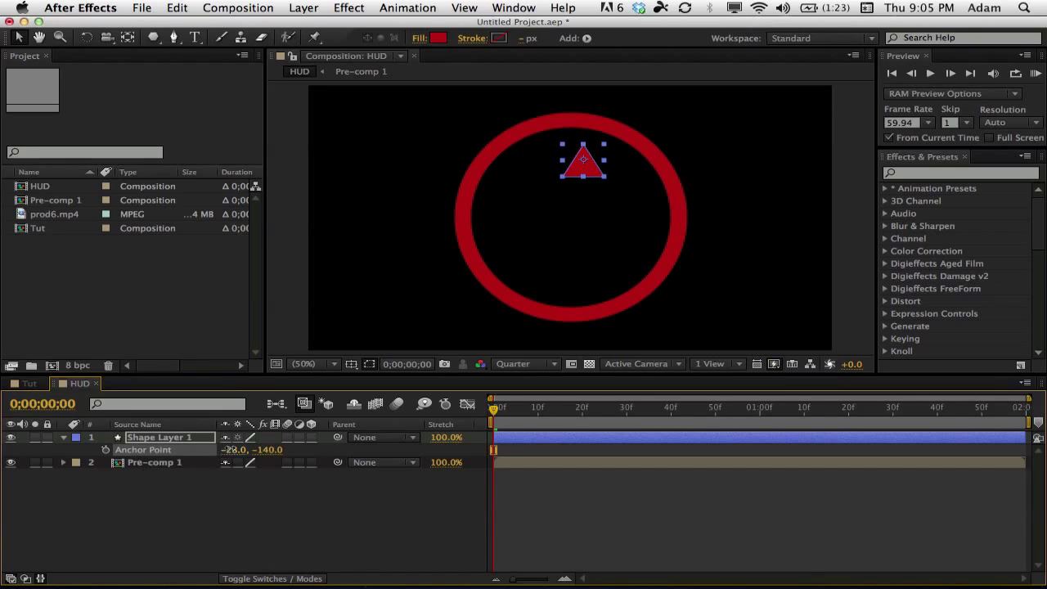
{"action": "left_click_drag", "start_coordinate": [232, 450], "coordinate": [229, 449]}
{"action": "left_click_drag", "start_coordinate": [273, 449], "coordinate": [282, 443]}
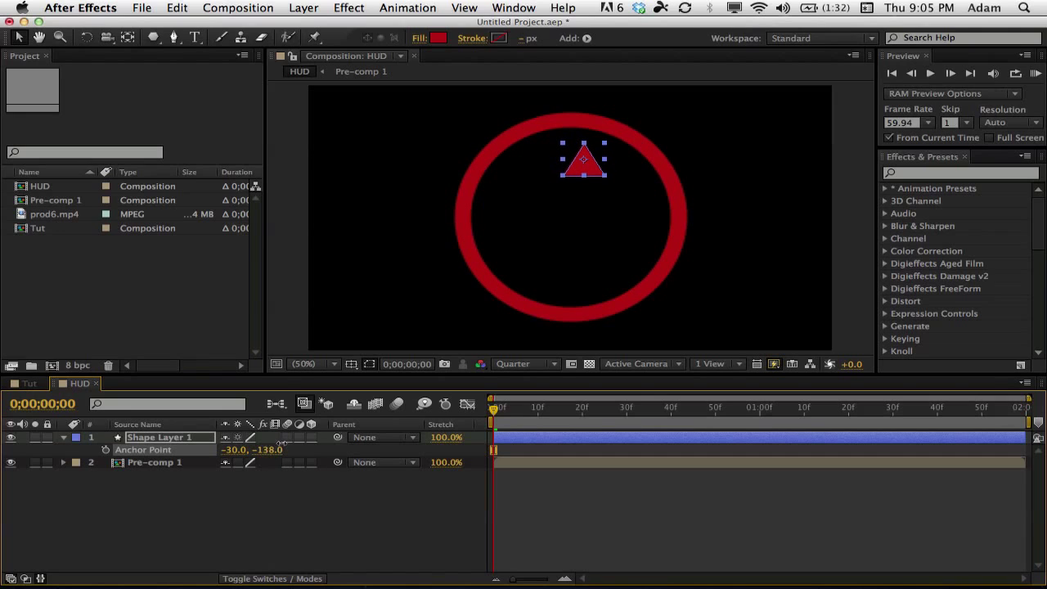
{"action": "left_click_drag", "start_coordinate": [600, 174], "coordinate": [586, 123]}
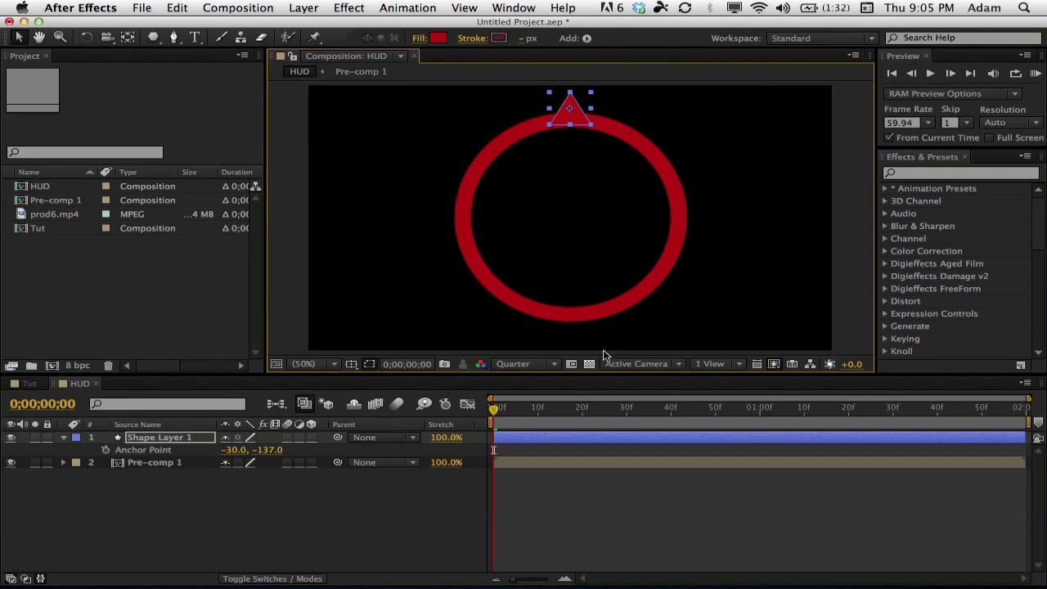
{"action": "left_click", "coordinate": [605, 537]}
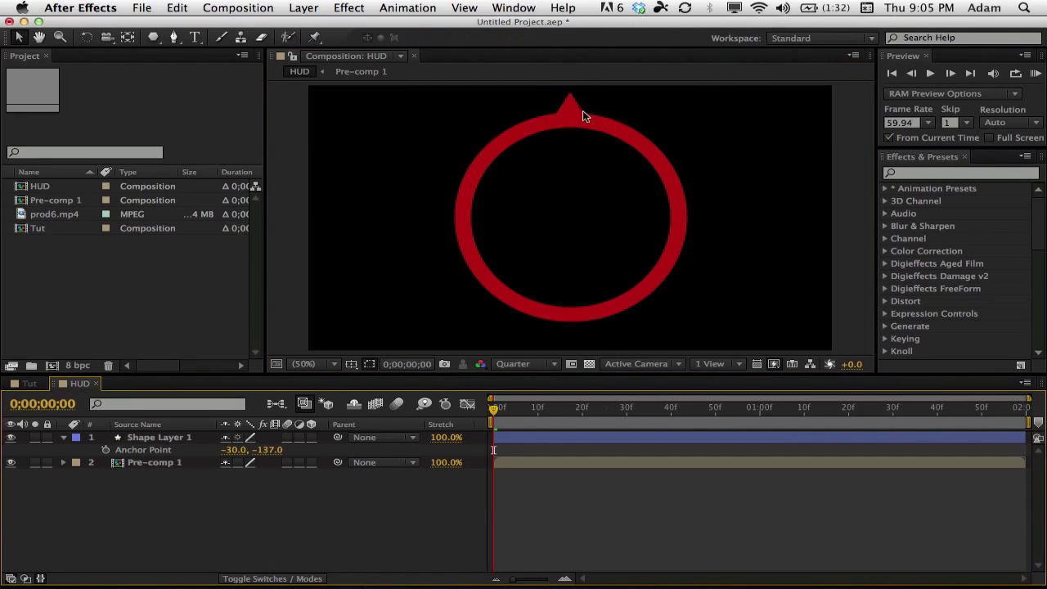
Step: Duplicate the triangle layer, move the copy clockwise along the ring's upper edge and set its rotation to 28°
{"action": "left_click", "coordinate": [63, 437]}
{"action": "left_click", "coordinate": [152, 438]}
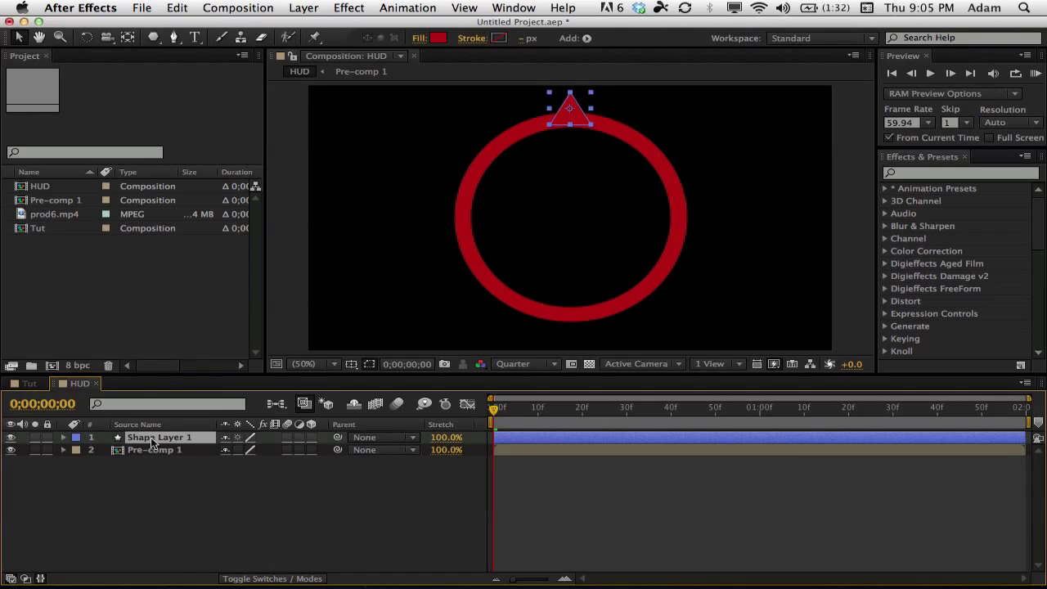
{"action": "key", "text": "ctrl+d"}
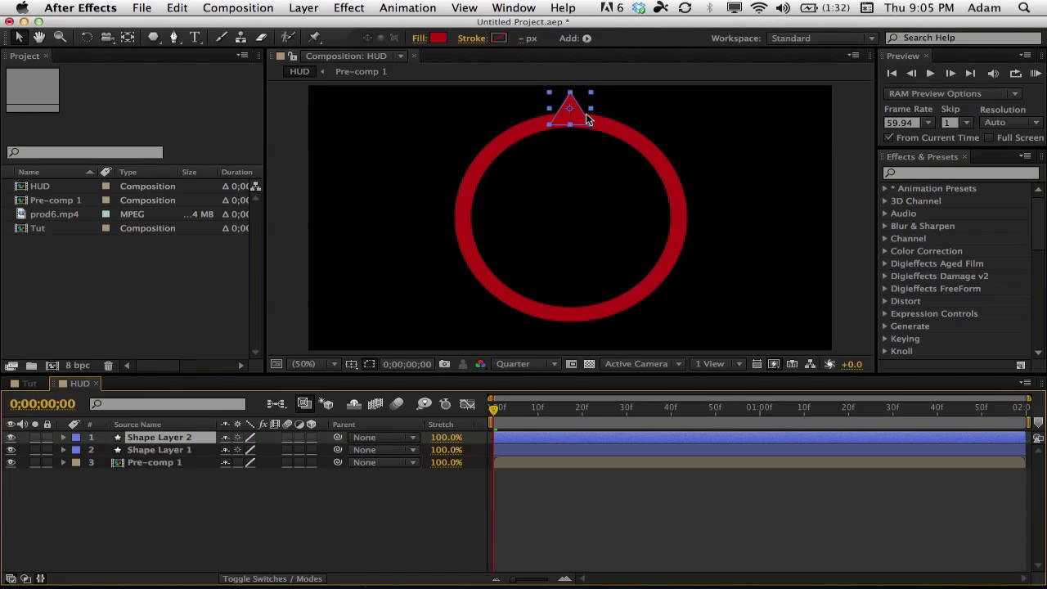
{"action": "key", "text": "r"}
{"action": "key", "text": "r"}
{"action": "left_click_drag", "start_coordinate": [576, 118], "coordinate": [605, 116]}
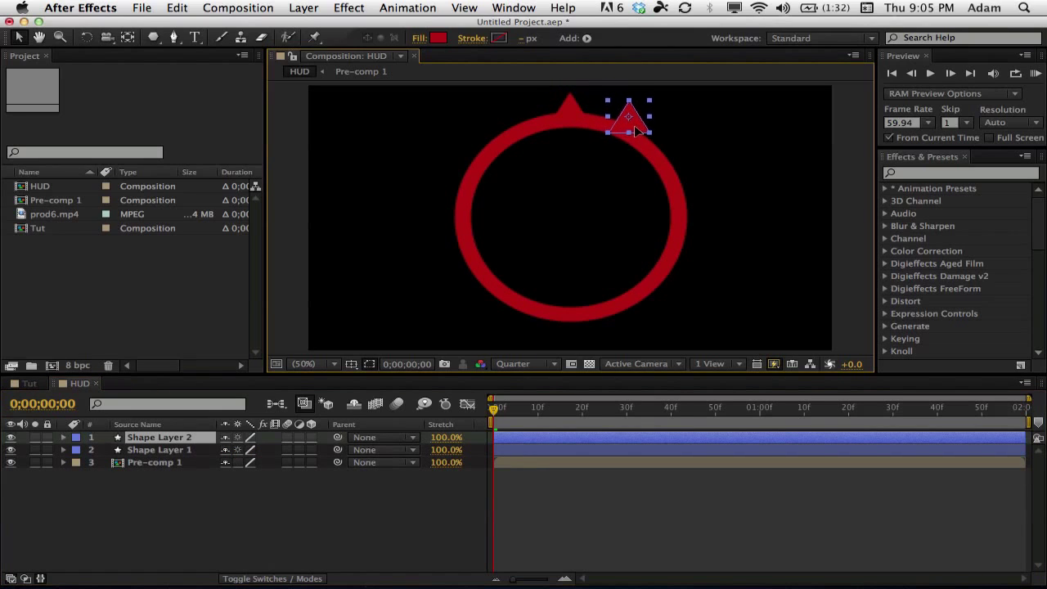
{"action": "key", "text": "r"}
{"action": "left_click_drag", "start_coordinate": [237, 450], "coordinate": [260, 450]}
{"action": "left_click", "coordinate": [611, 512]}
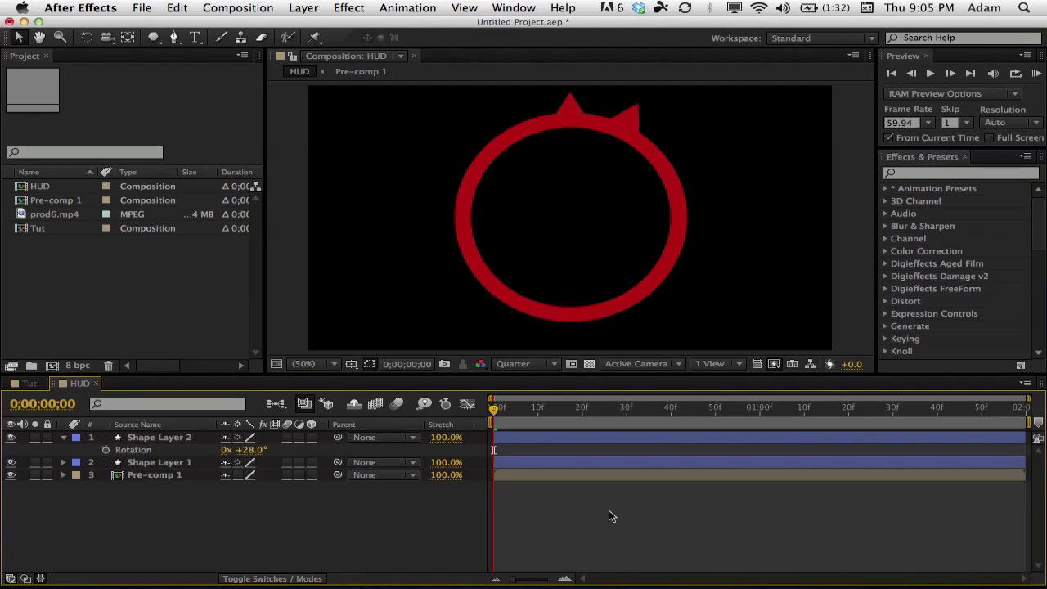
{"action": "left_click", "coordinate": [628, 123]}
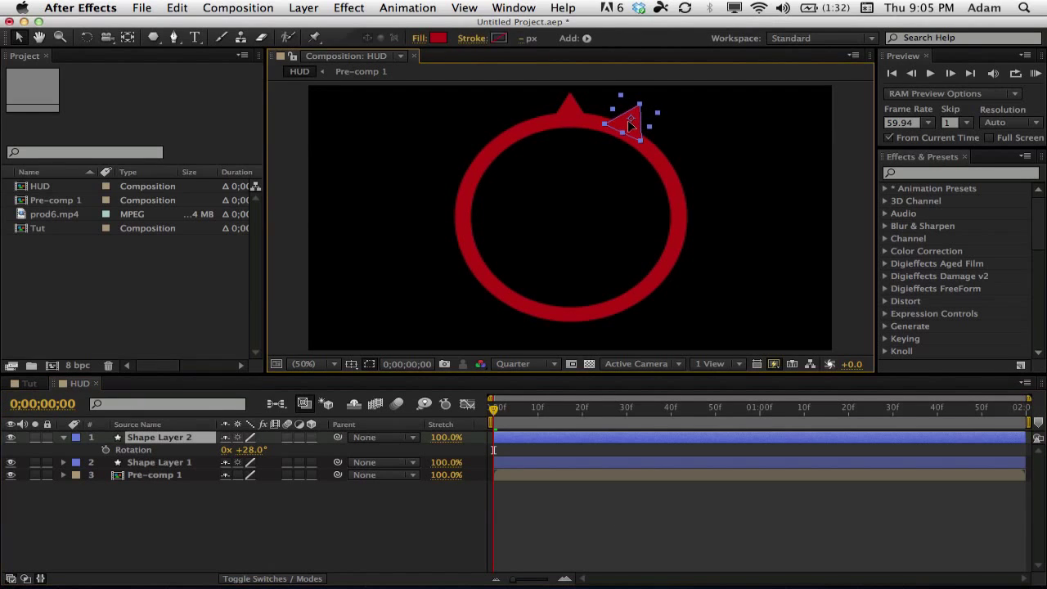
{"action": "left_click", "coordinate": [594, 504]}
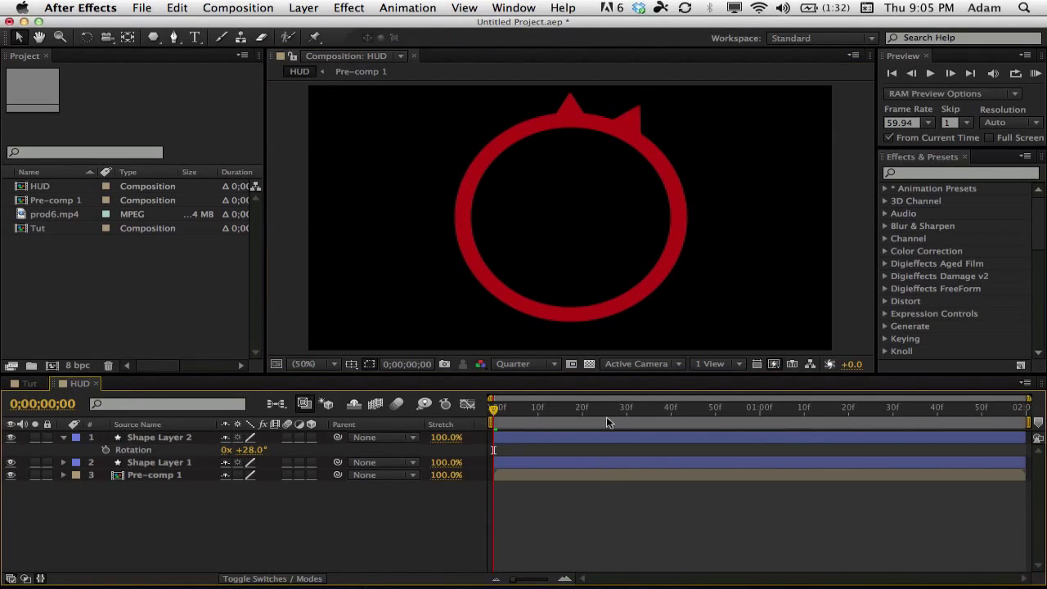
Step: Pre-compose the two triangle layers together into one new composition
{"action": "left_click", "coordinate": [147, 448]}
{"action": "left_click", "coordinate": [150, 465], "text": "shift"}
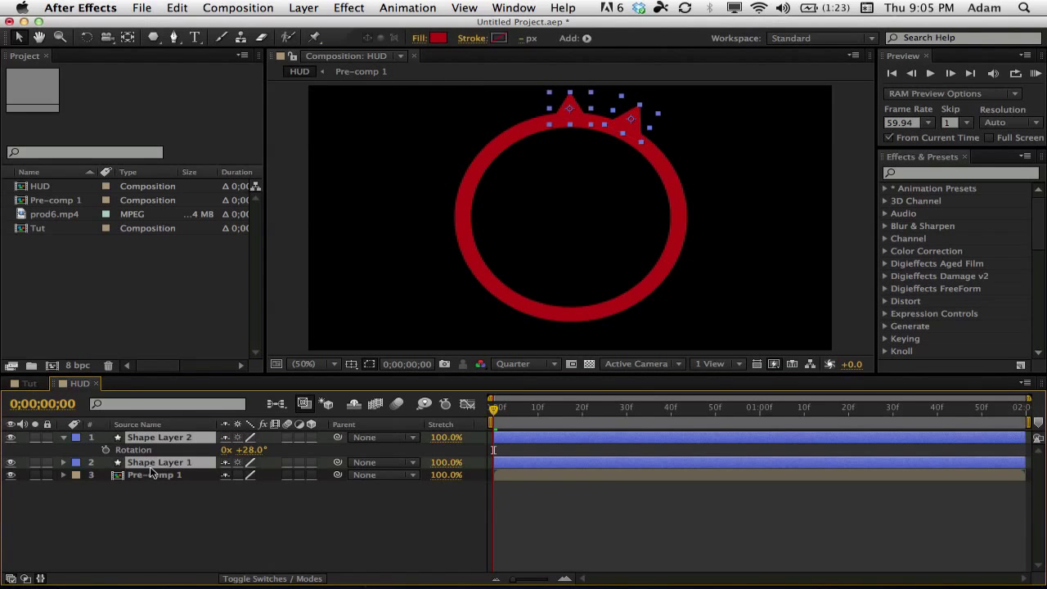
{"action": "left_click", "coordinate": [303, 7]}
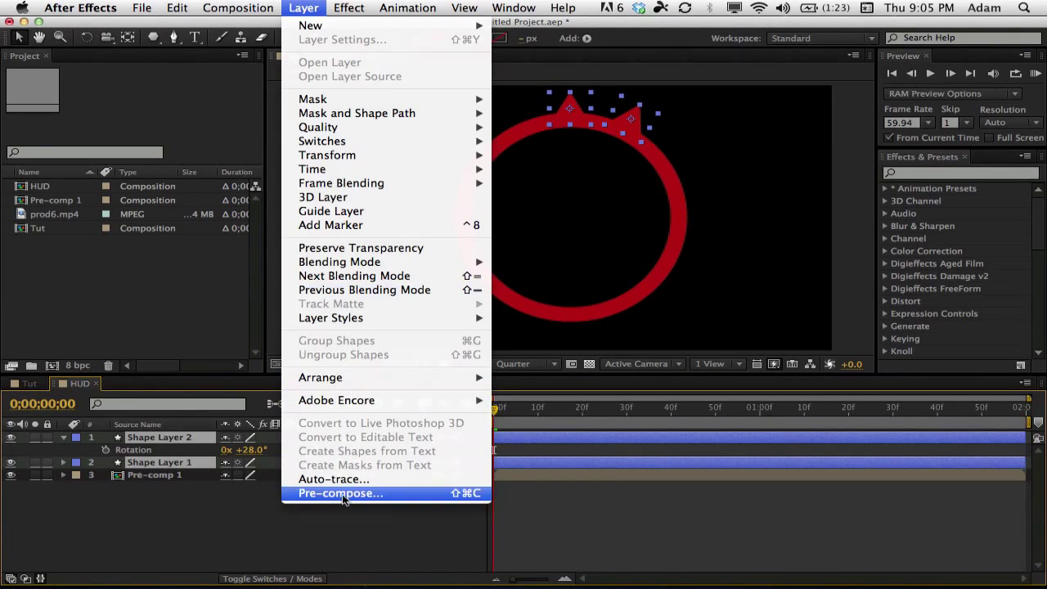
{"action": "left_click", "coordinate": [340, 493]}
{"action": "left_click", "coordinate": [288, 214]}
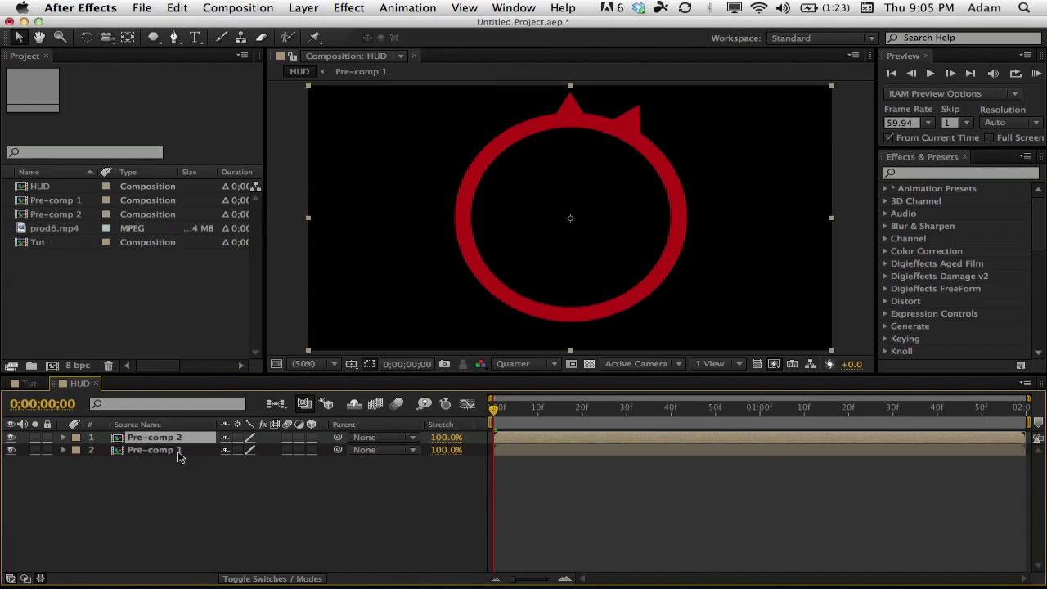
Step: Duplicate the two-triangle pre-comp and rotate the copy 56° around the ring
{"action": "key", "text": "r"}
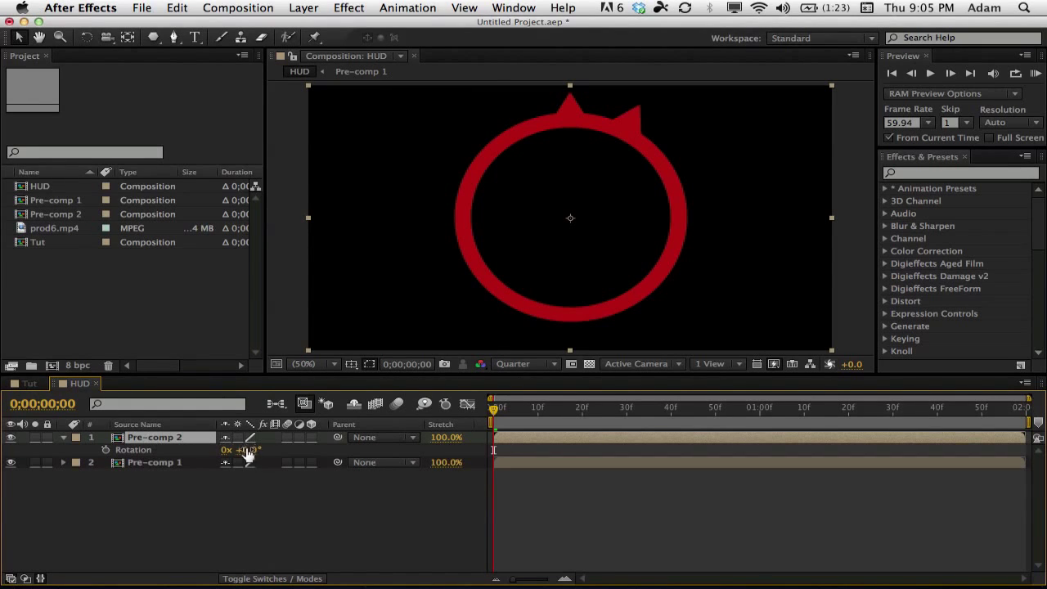
{"action": "left_click_drag", "start_coordinate": [250, 454], "coordinate": [304, 451]}
{"action": "key", "text": "ctrl+d"}
{"action": "key", "text": "r"}
Step: Pre-compose both two-triangle layers in the HUD composition into a single new composition
{"action": "left_click", "coordinate": [165, 463], "text": "shift"}
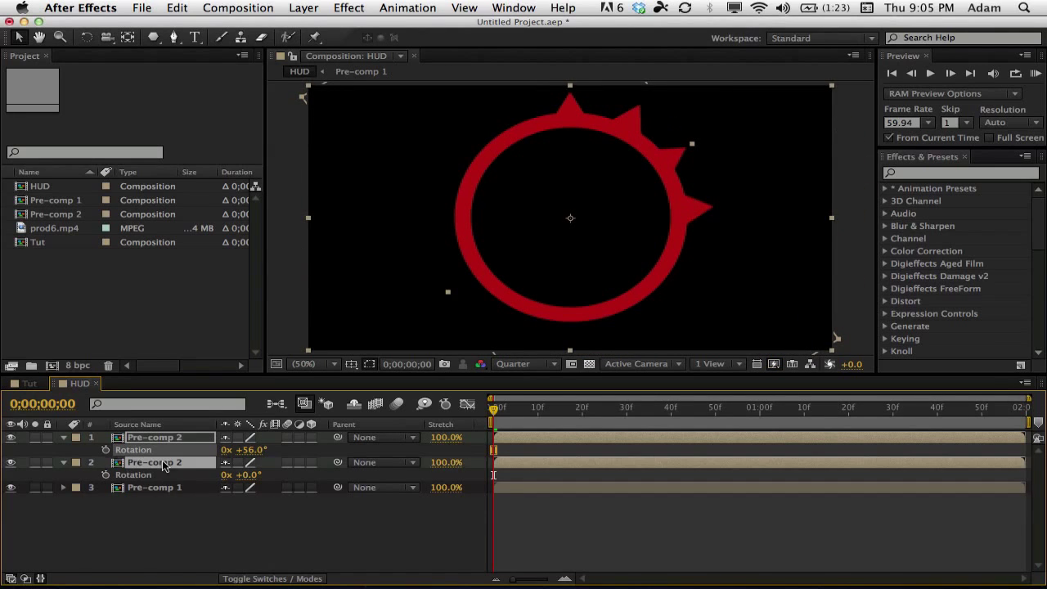
{"action": "double_click", "coordinate": [159, 442]}
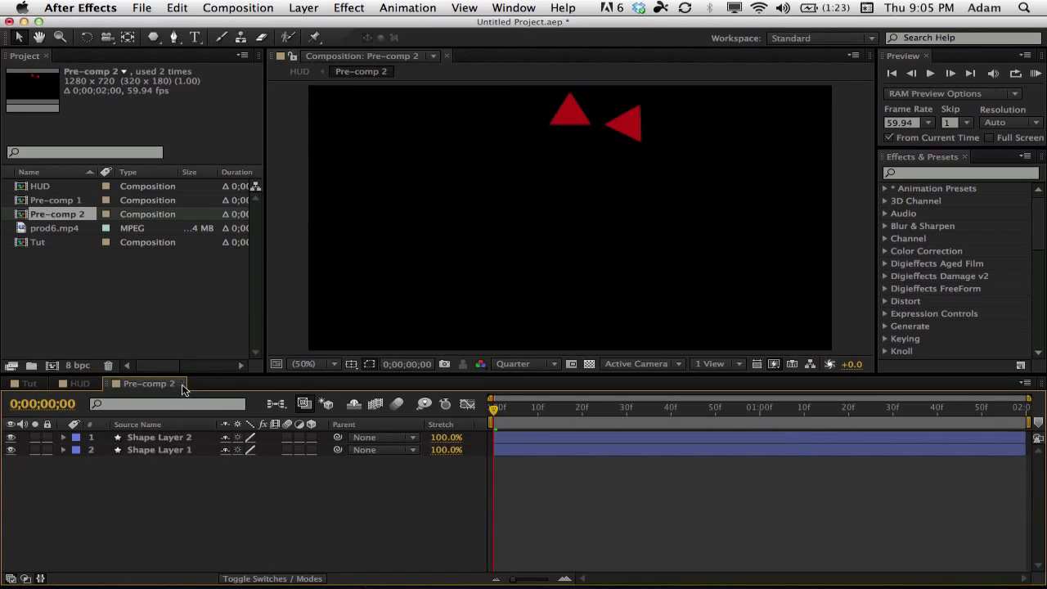
{"action": "left_click", "coordinate": [182, 383]}
{"action": "left_click", "coordinate": [154, 438], "text": "shift"}
{"action": "key", "text": "ctrl+shift+c"}
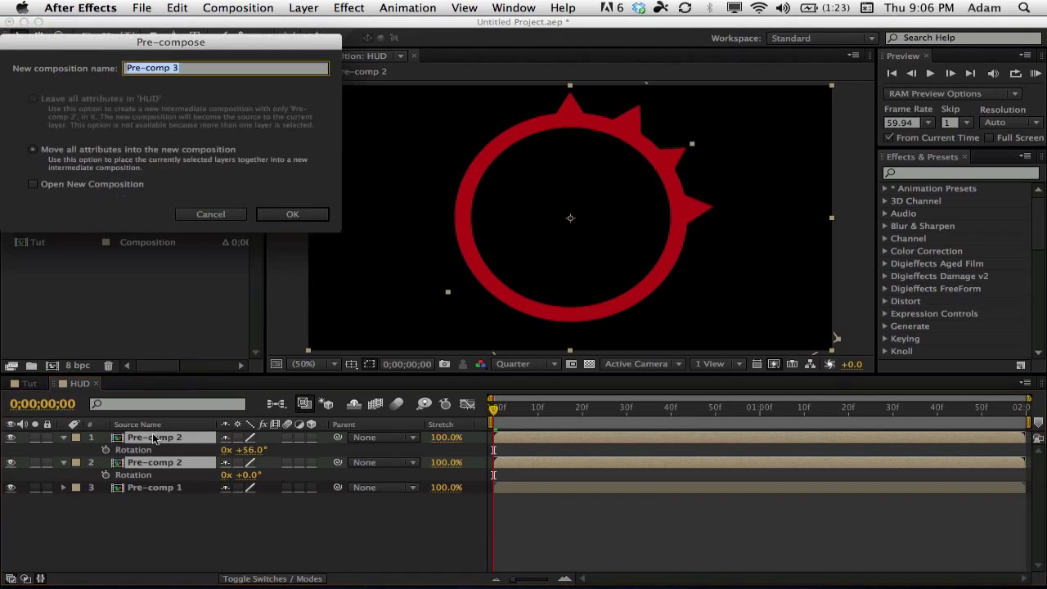
{"action": "key", "text": "Return"}
Step: Duplicate the four-triangle pre-comp and set the copy's rotation to 114° to continue the pointers around the ring
{"action": "key", "text": "r"}
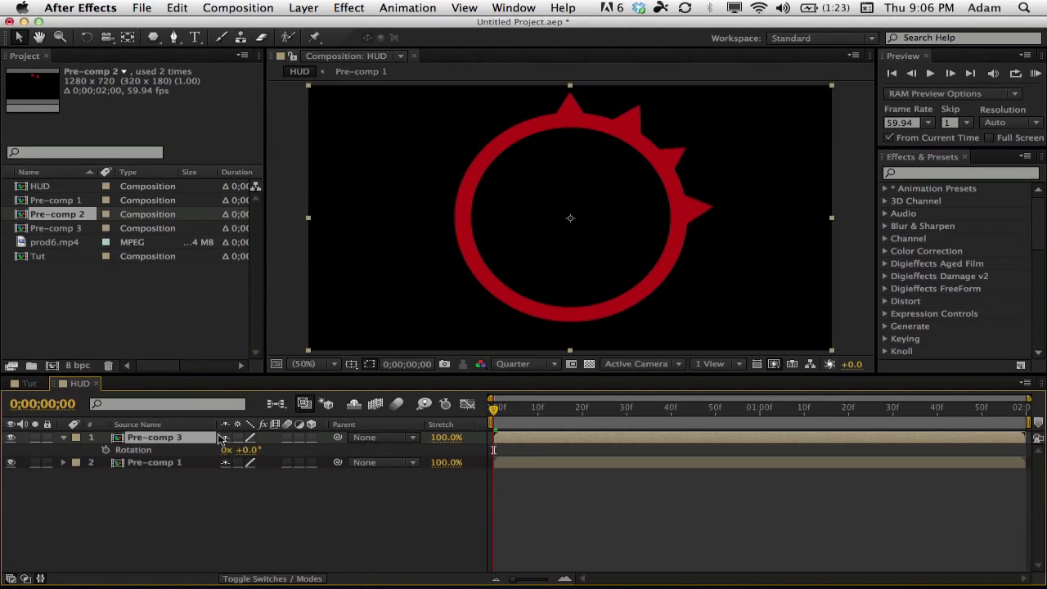
{"action": "left_click", "coordinate": [248, 451]}
{"action": "left_click", "coordinate": [181, 442]}
{"action": "key", "text": "super+d"}
{"action": "key", "text": "r"}
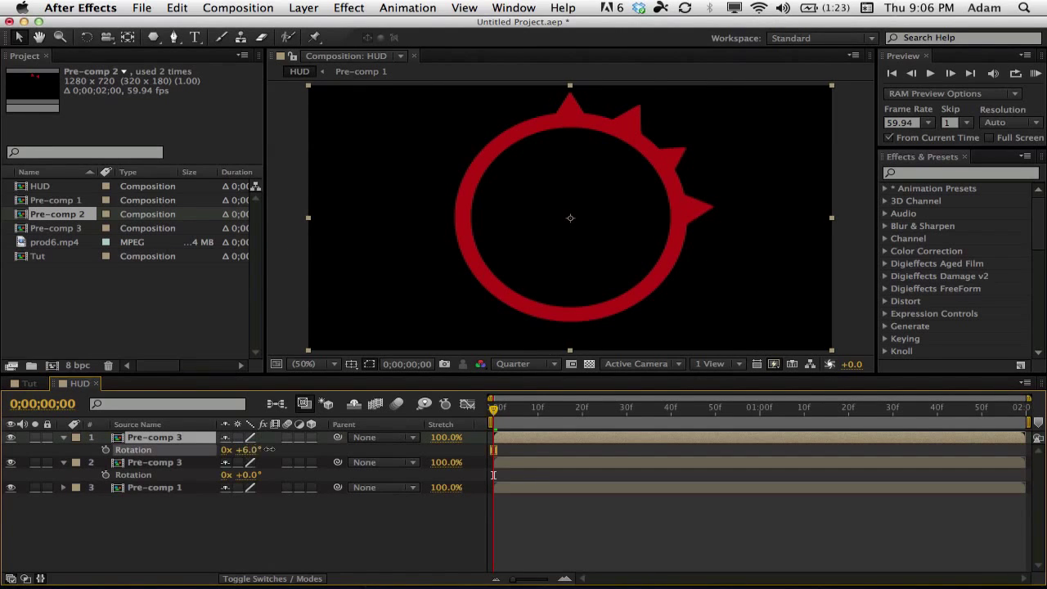
{"action": "left_click_drag", "start_coordinate": [245, 450], "coordinate": [346, 450]}
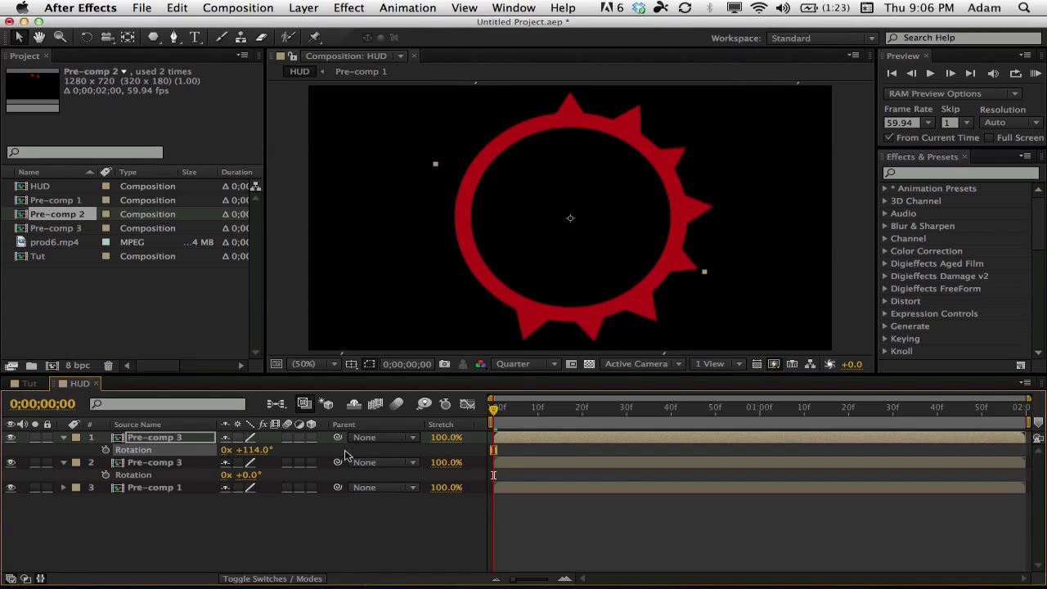
Step: Duplicate the rotated four-triangle pre-comp and set the new copy's rotation to 248°
{"action": "left_click", "coordinate": [143, 447]}
{"action": "key", "text": "ctrl+d"}
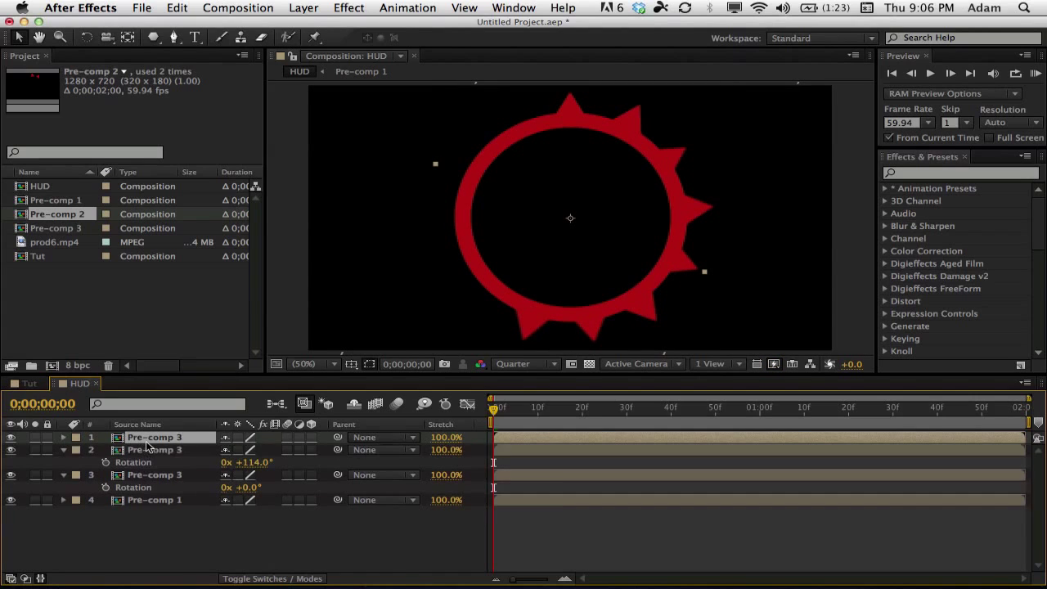
{"action": "key", "text": "r"}
{"action": "left_click_drag", "start_coordinate": [256, 450], "coordinate": [363, 447]}
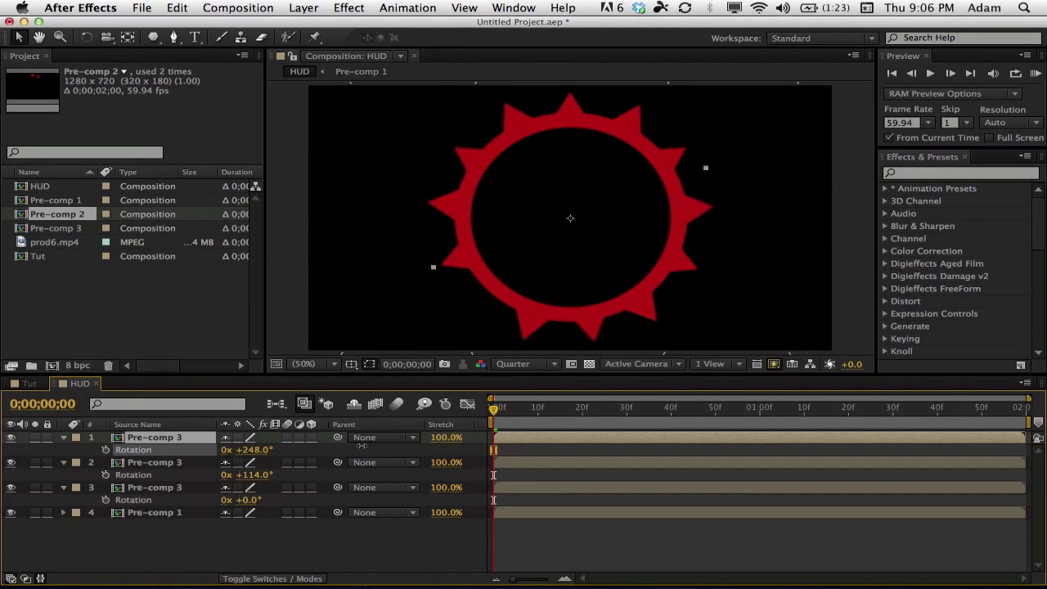
Step: Copy the upright triangle layer from the nested two-triangle composition and paste it into the HUD composition
{"action": "double_click", "coordinate": [152, 489]}
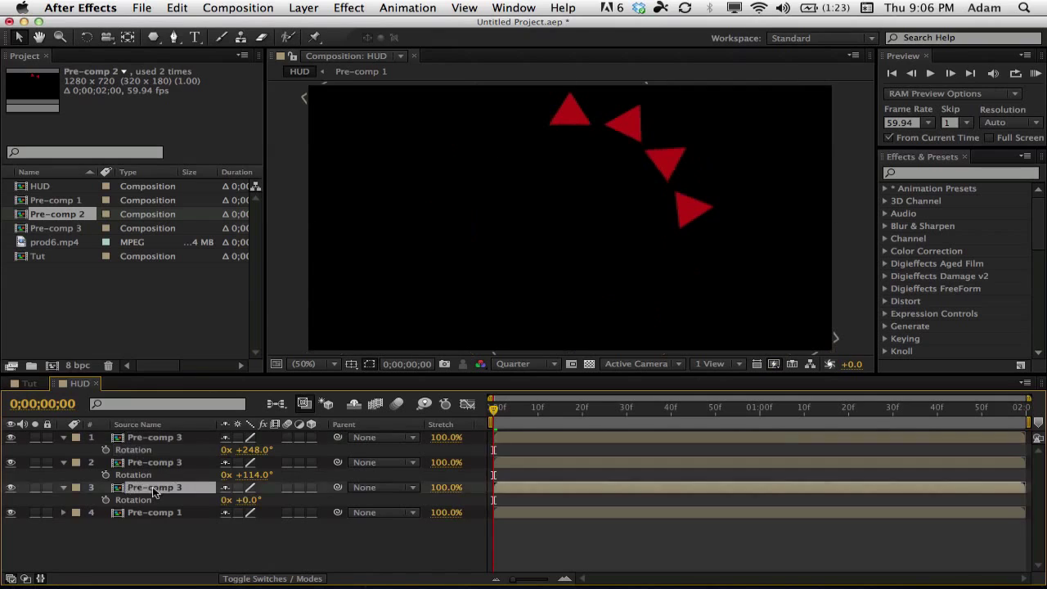
{"action": "double_click", "coordinate": [164, 454]}
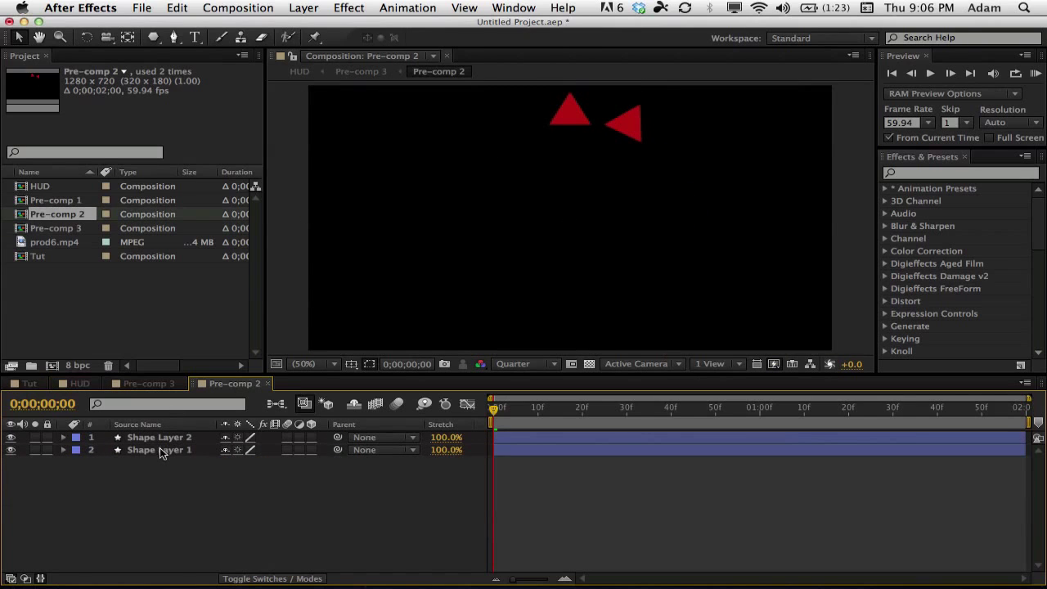
{"action": "left_click", "coordinate": [159, 451]}
{"action": "left_click", "coordinate": [75, 384]}
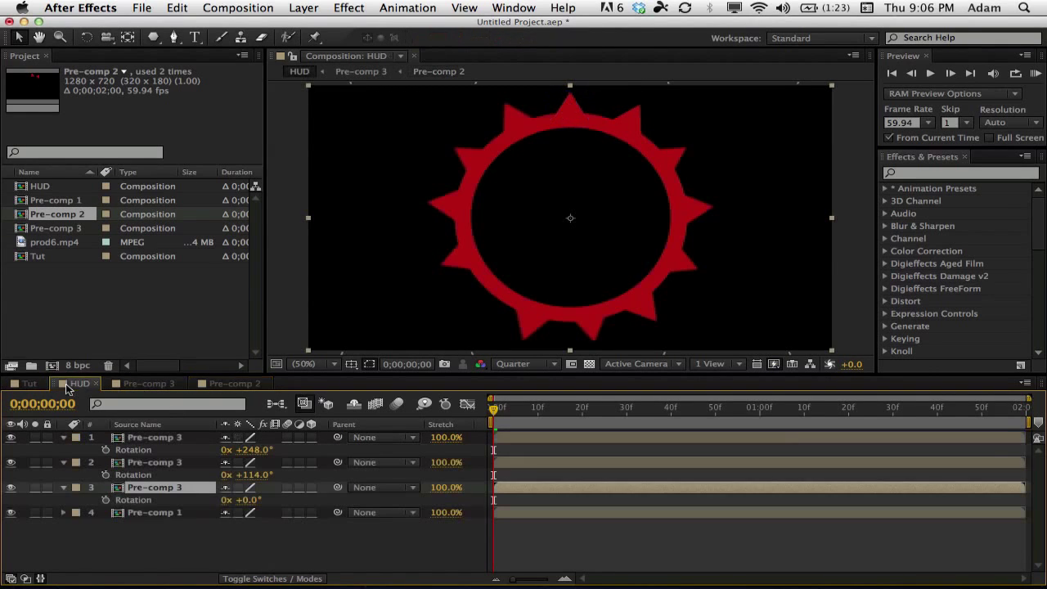
{"action": "key", "text": "super+v"}
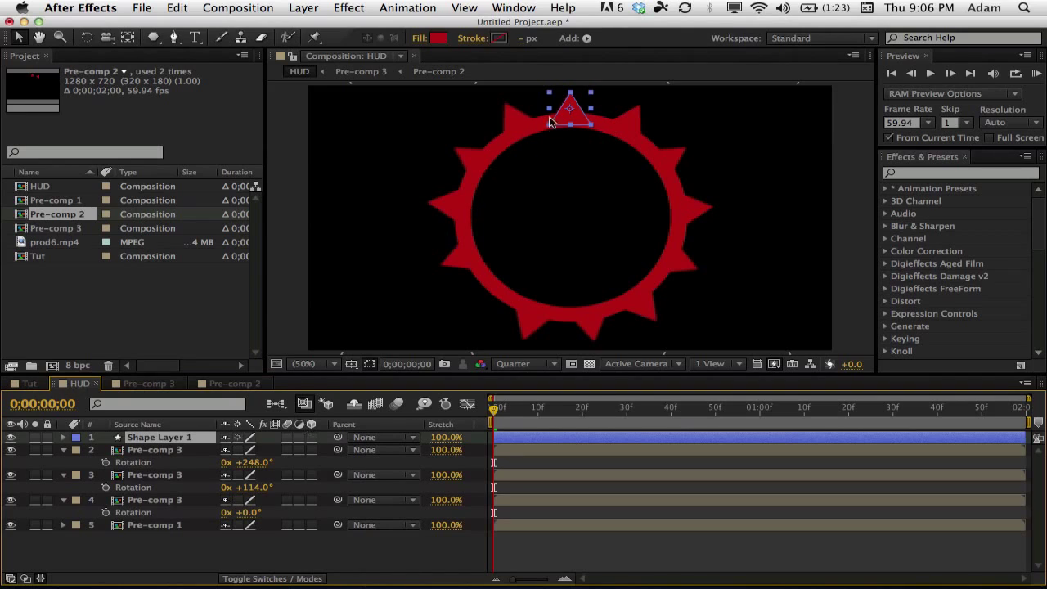
Step: Move the pasted triangle into the gap on the ring's lower-left edge and rotate it to -137° so it points outward
{"action": "left_click_drag", "start_coordinate": [576, 102], "coordinate": [502, 270]}
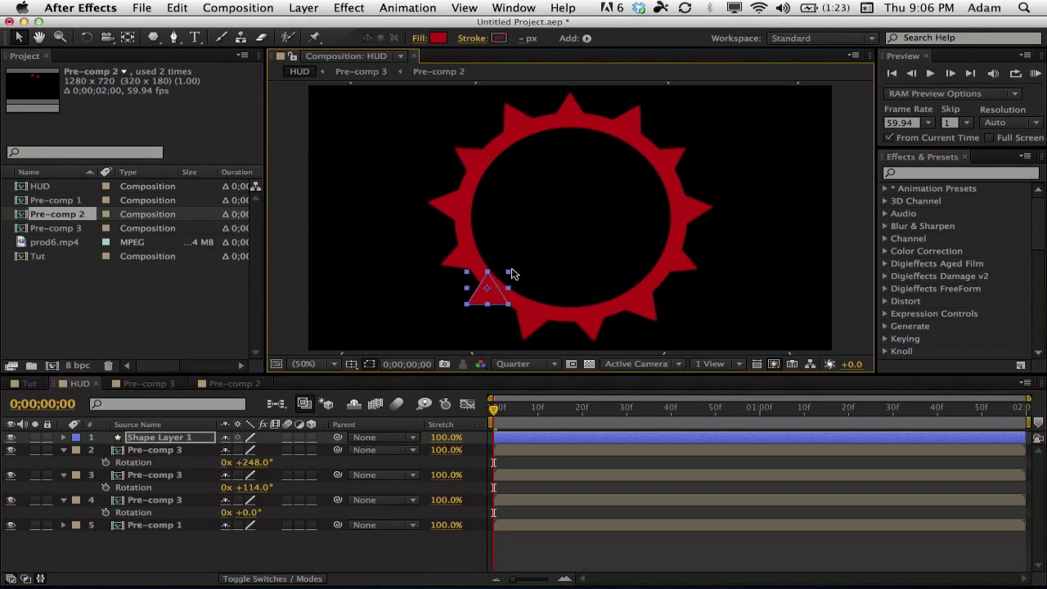
{"action": "key", "text": "r"}
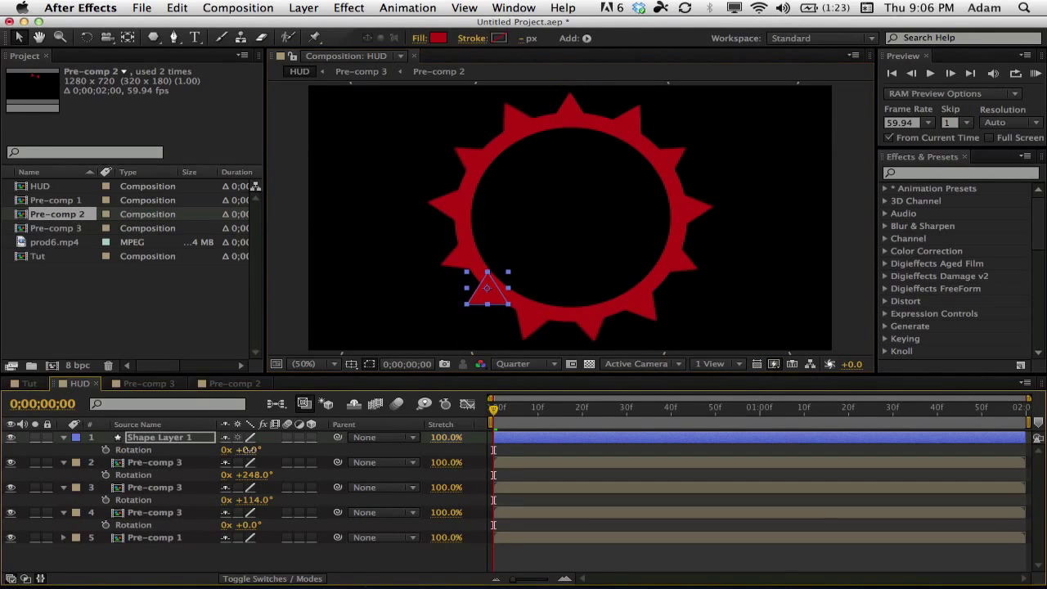
{"action": "left_click_drag", "start_coordinate": [247, 449], "coordinate": [178, 489]}
{"action": "left_click_drag", "start_coordinate": [499, 288], "coordinate": [501, 304]}
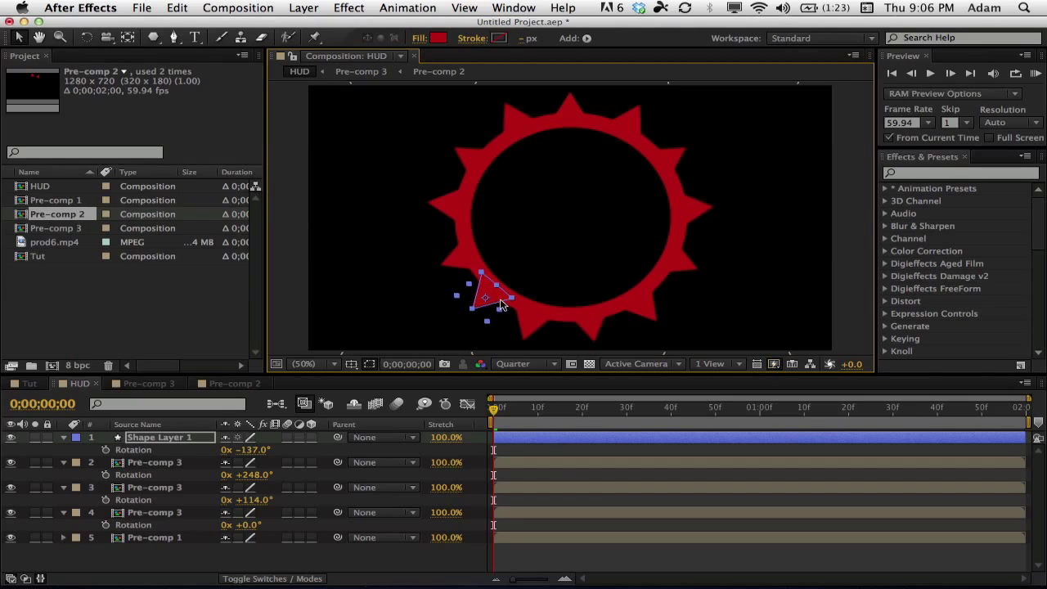
{"action": "left_click", "coordinate": [568, 544]}
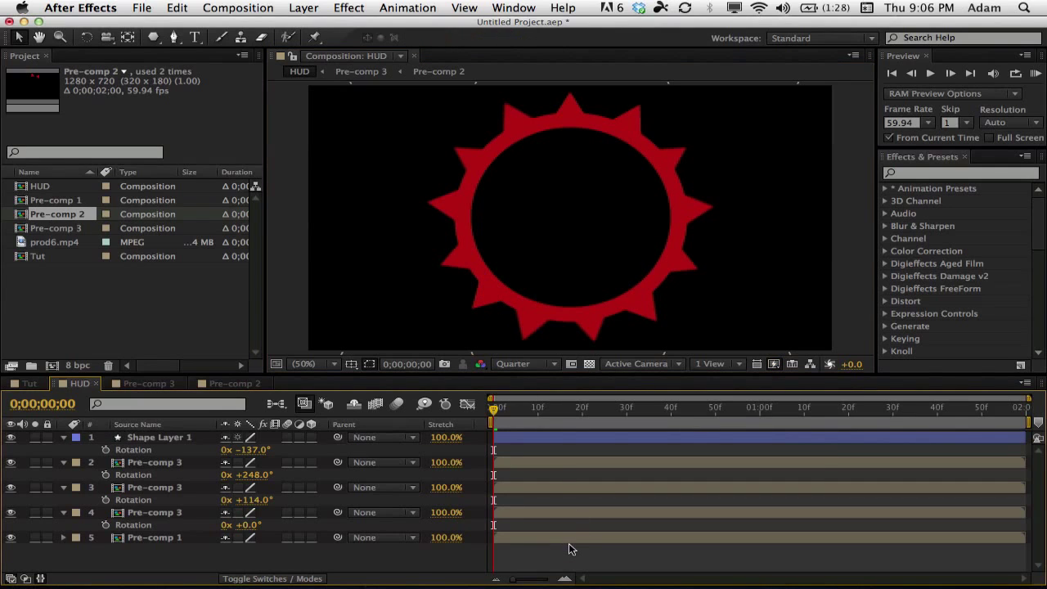
{"action": "left_click", "coordinate": [490, 313]}
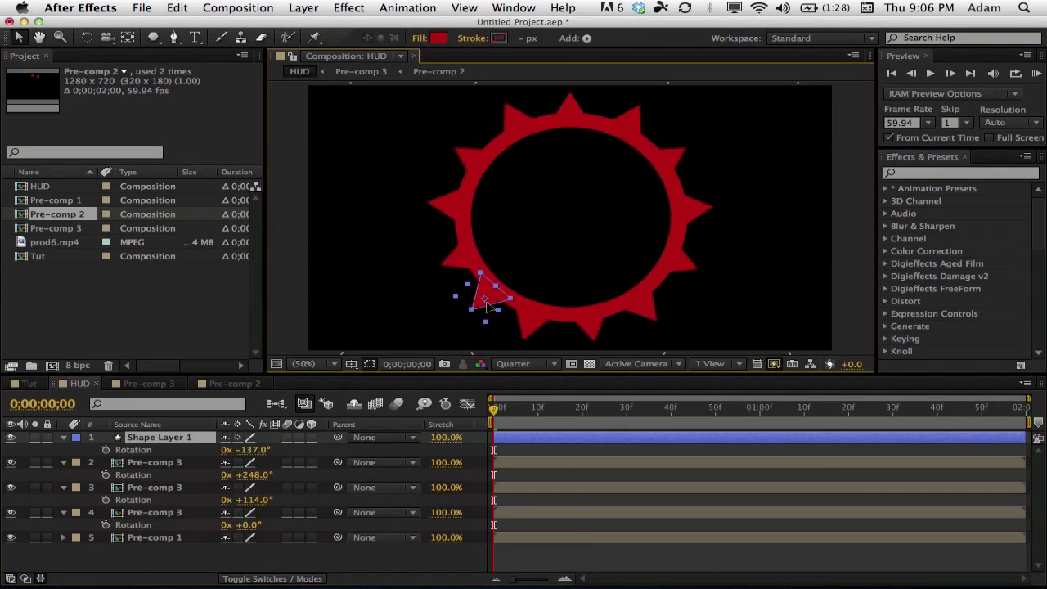
{"action": "left_click", "coordinate": [594, 566]}
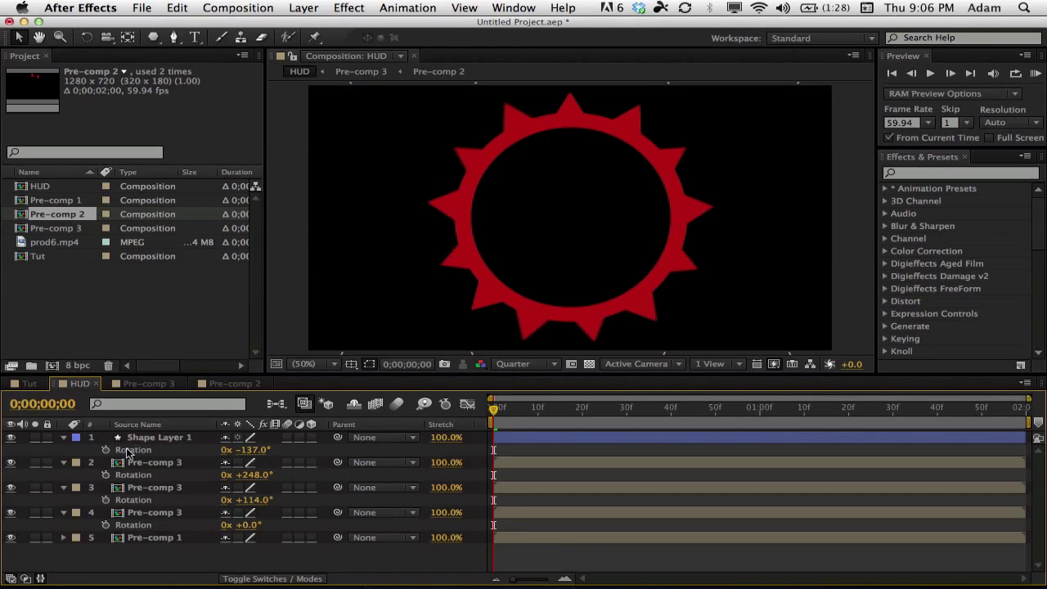
Step: Collapse the expanded layer properties in the HUD composition and select the single triangle's layer
{"action": "left_click", "coordinate": [64, 438]}
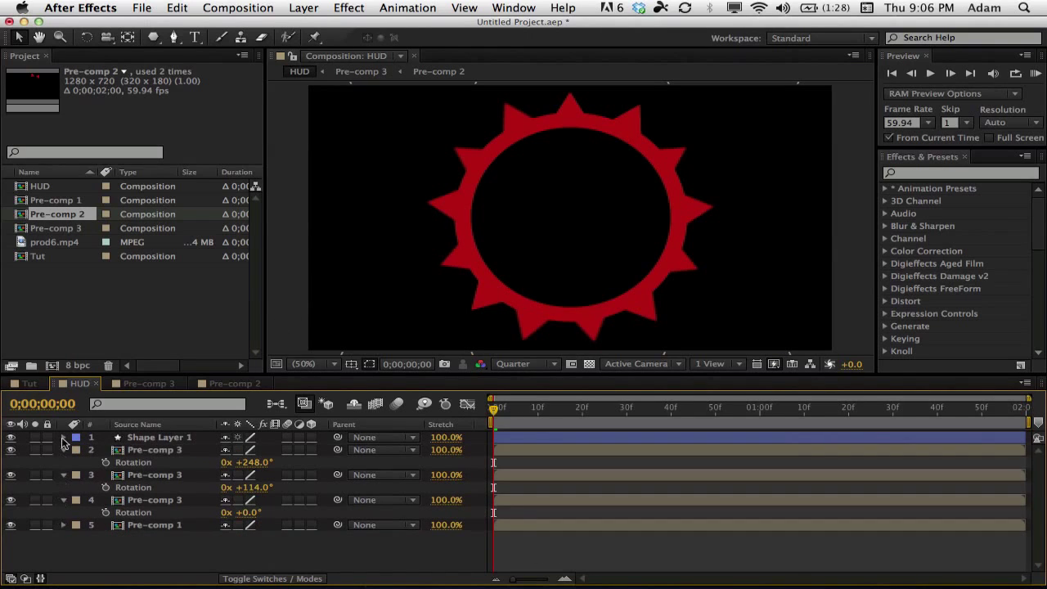
{"action": "left_click", "coordinate": [63, 450]}
{"action": "left_click", "coordinate": [63, 462]}
{"action": "left_click", "coordinate": [63, 474]}
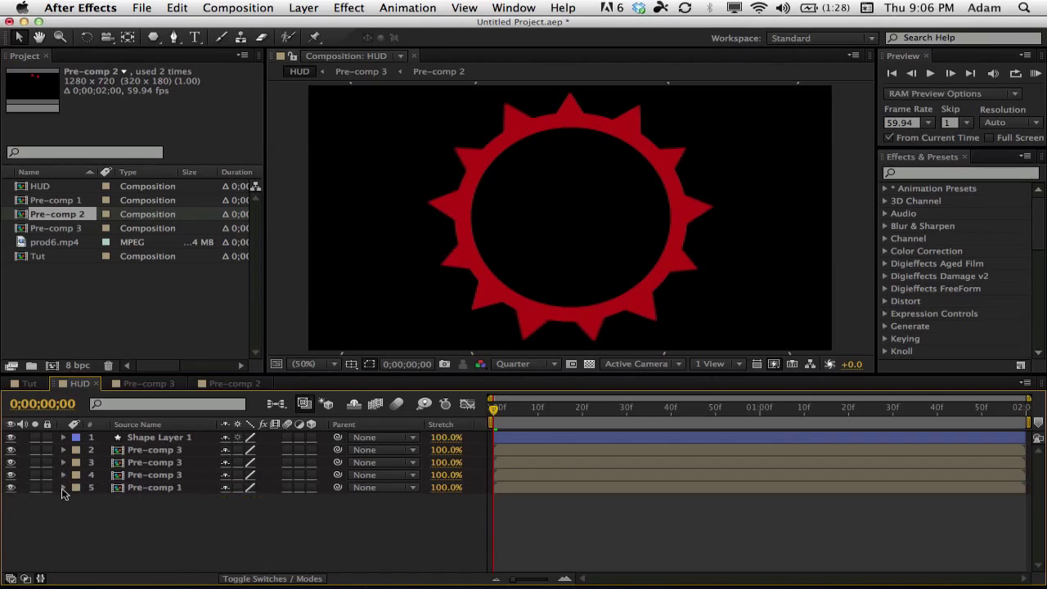
{"action": "left_click", "coordinate": [63, 487]}
{"action": "left_click", "coordinate": [62, 486]}
{"action": "left_click", "coordinate": [124, 439]}
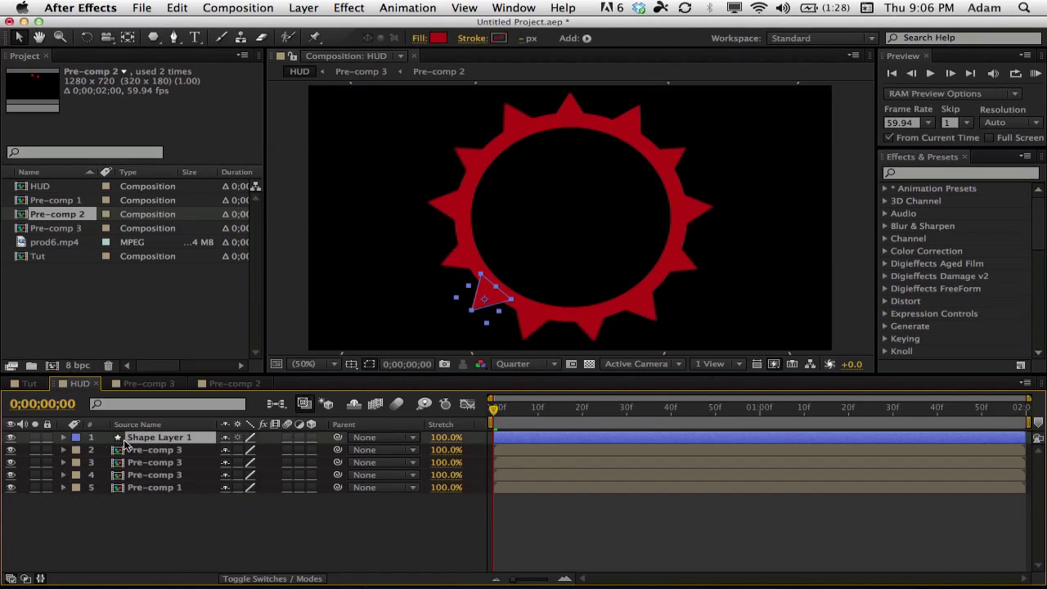
Step: Pre-compose all five layers of the HUD composition together, moving all attributes into the new composition
{"action": "left_click", "coordinate": [141, 487], "text": "shift"}
{"action": "key", "text": "super+shift+c"}
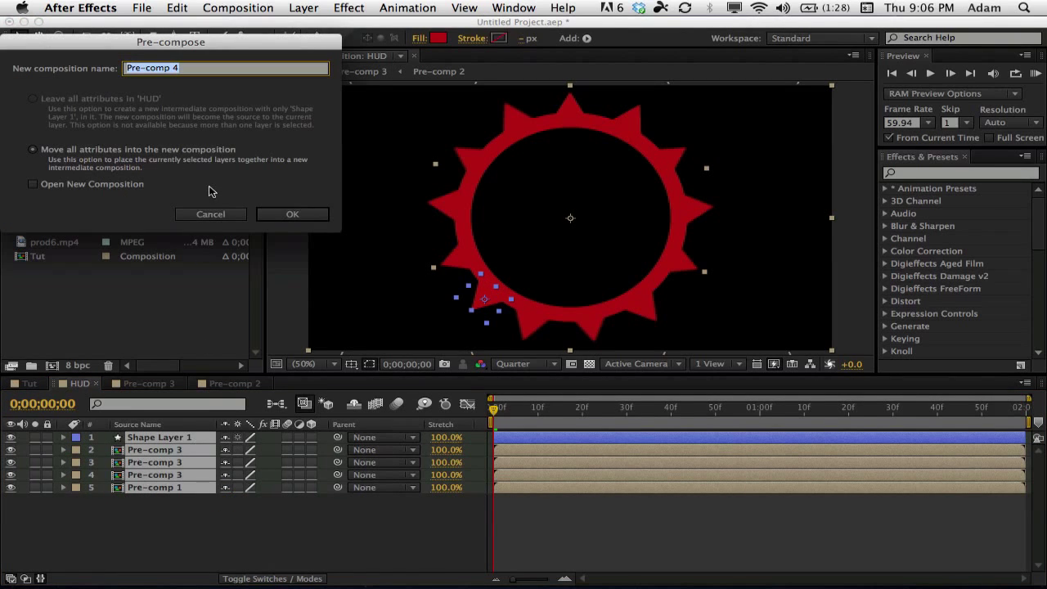
{"action": "left_click", "coordinate": [288, 214]}
Step: Keyframe the pre-composed ring's rotation from 0° at the first frame to one full turn at 0;00;01;59
{"action": "key", "text": "r"}
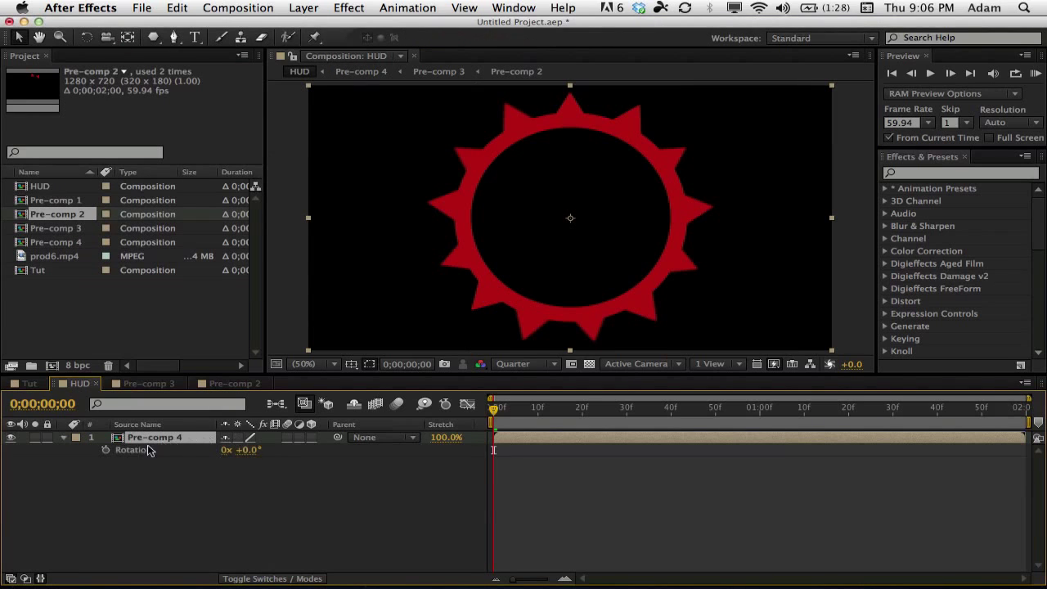
{"action": "left_click", "coordinate": [106, 449]}
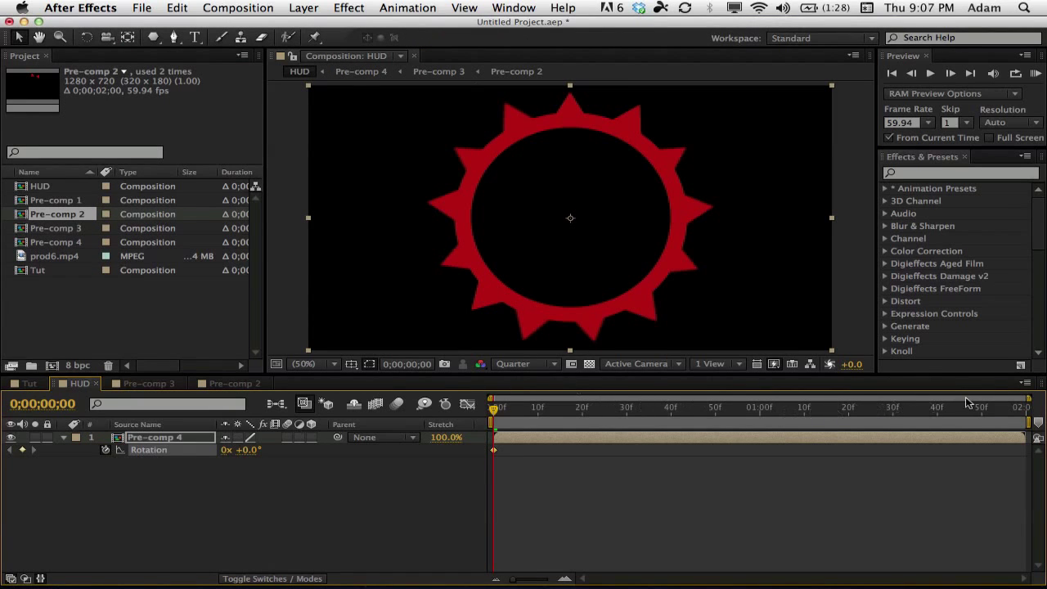
{"action": "left_click_drag", "start_coordinate": [995, 409], "coordinate": [1024, 409]}
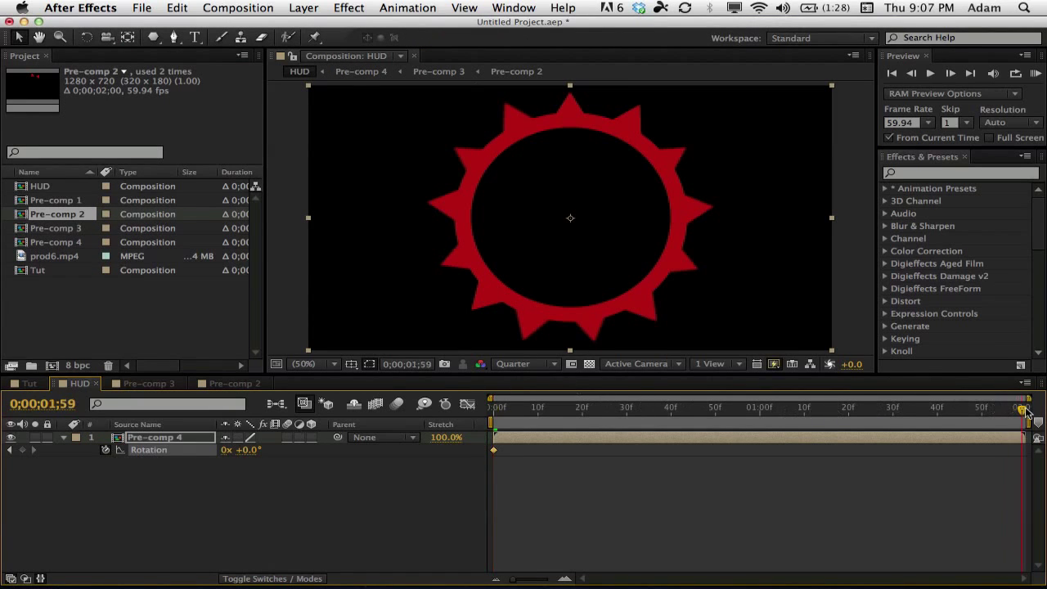
{"action": "left_click", "coordinate": [226, 450]}
{"action": "type", "text": "1"}
{"action": "key", "text": "Return"}
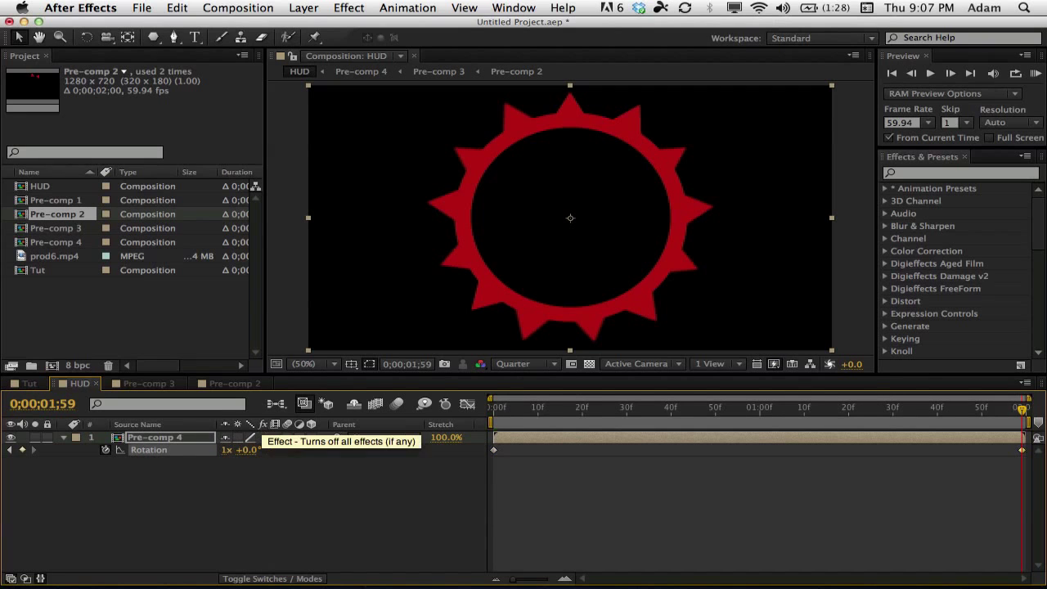
{"action": "left_click", "coordinate": [598, 409]}
{"action": "left_click_drag", "start_coordinate": [598, 409], "coordinate": [1024, 413]}
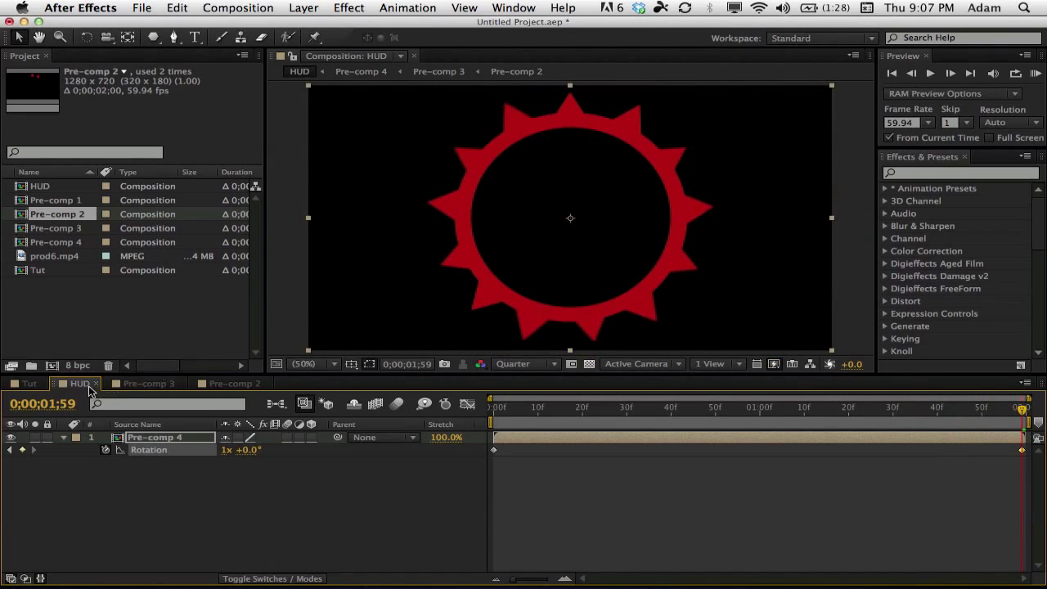
Step: Close the open timelines of Pre-comp 3 and Pre-comp 2
{"action": "left_click", "coordinate": [124, 385]}
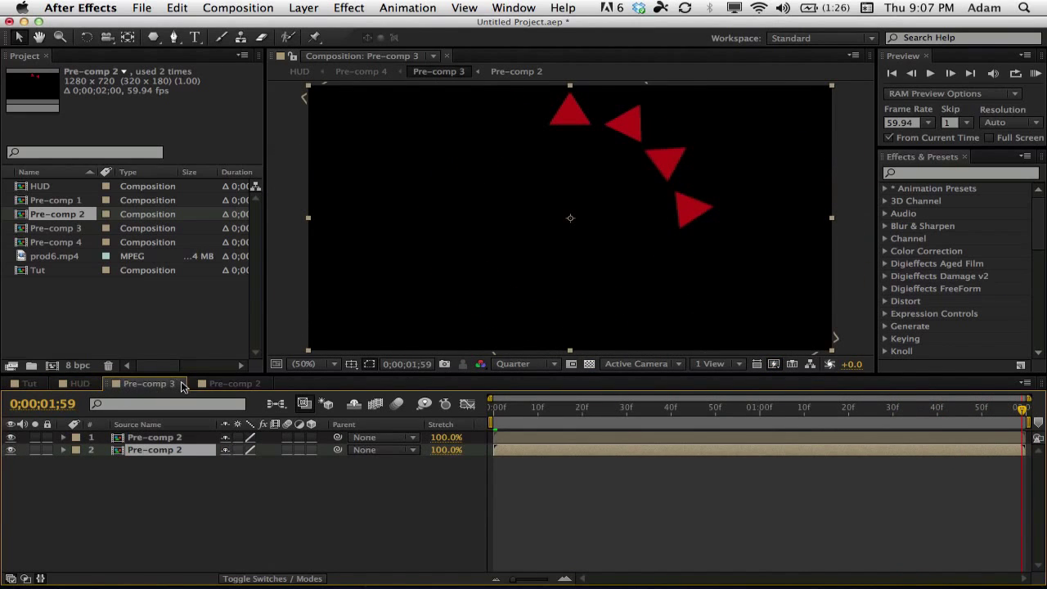
{"action": "left_click", "coordinate": [182, 383]}
{"action": "left_click", "coordinate": [181, 384]}
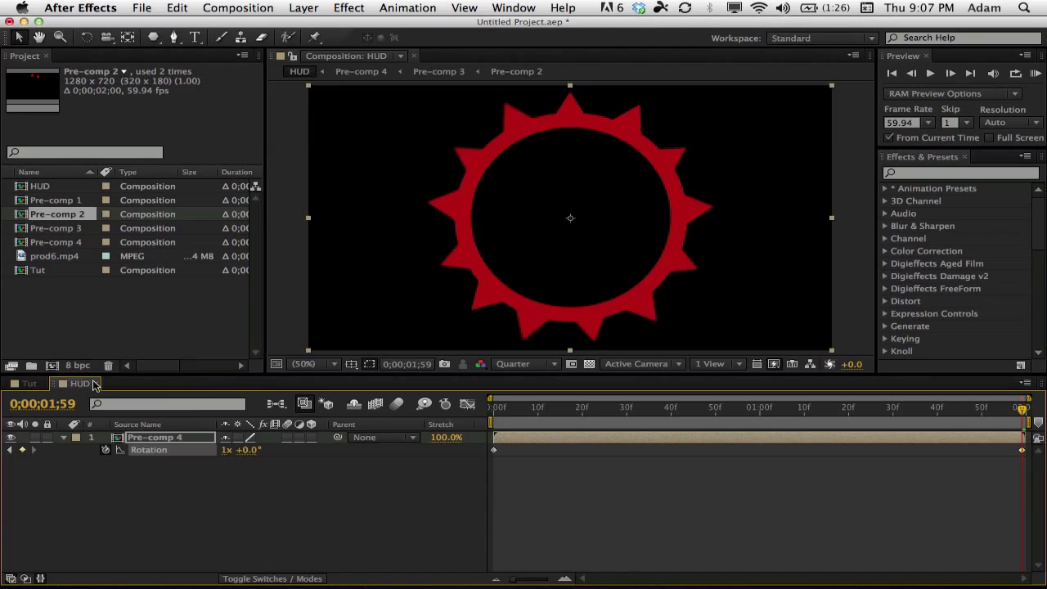
Step: Add the HUD composition above prod6.mp4 in the Tut composition, starting at 0;00;02;55
{"action": "left_click", "coordinate": [27, 384]}
{"action": "left_click", "coordinate": [638, 442]}
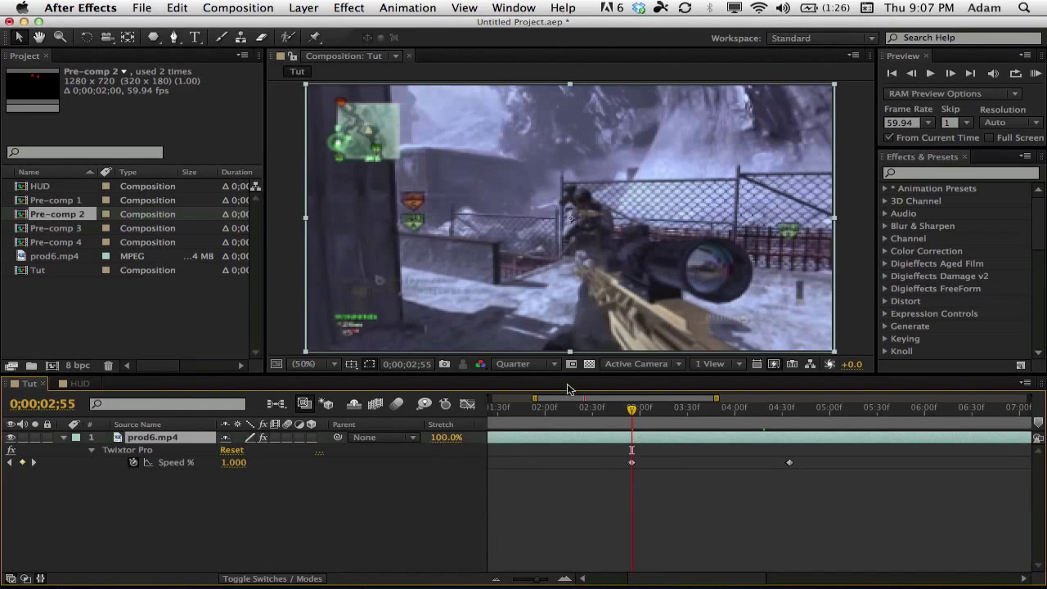
{"action": "left_click", "coordinate": [72, 340]}
{"action": "left_click_drag", "start_coordinate": [45, 191], "coordinate": [633, 435]}
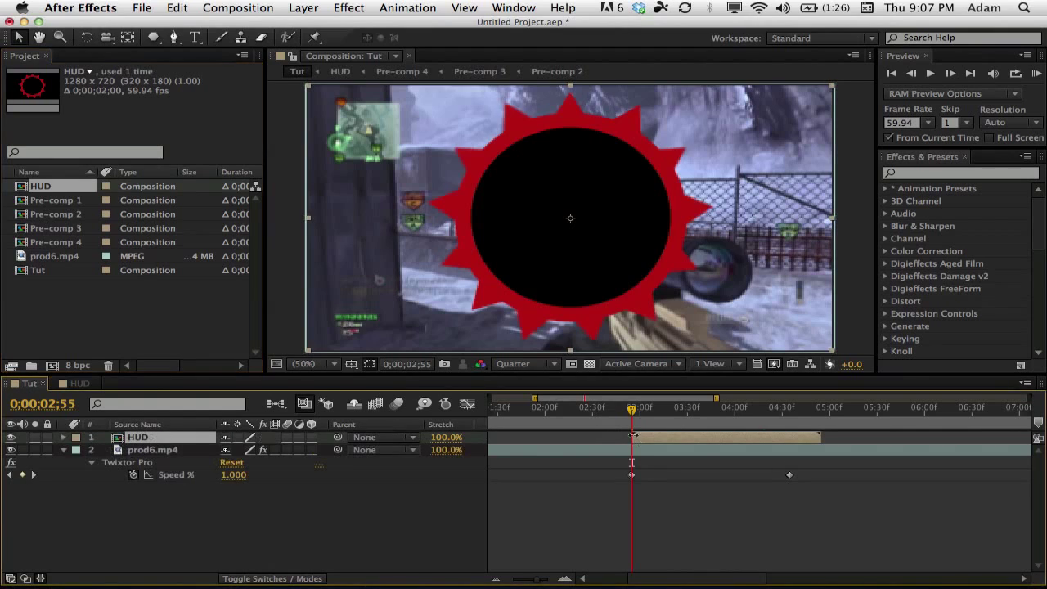
Step: Search the effects and presets for "linear key" and "key", and clear the search
{"action": "left_click", "coordinate": [934, 173]}
{"action": "type", "text": "linear"}
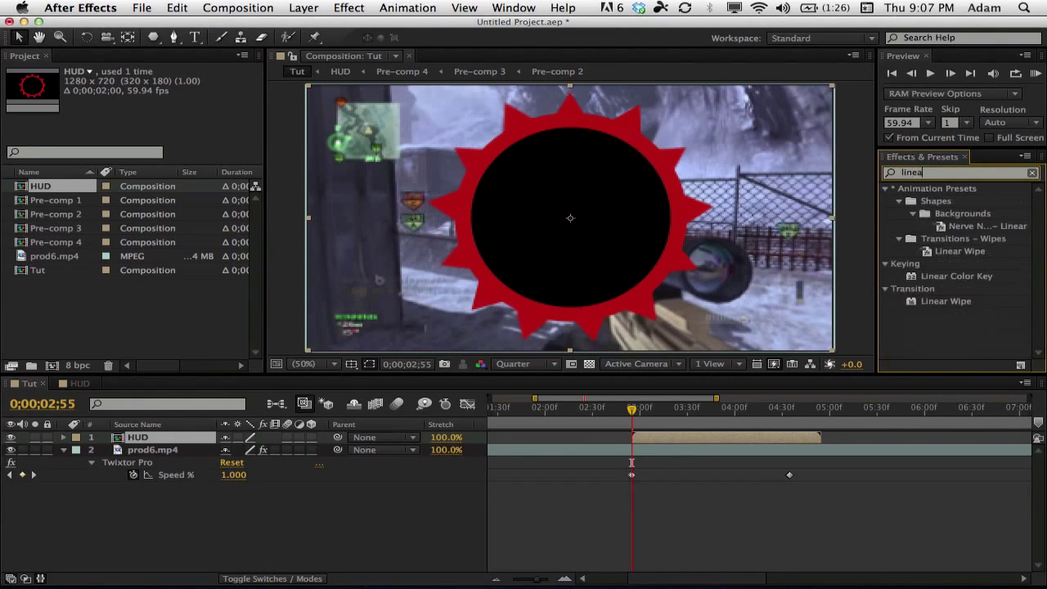
{"action": "key", "text": "BackSpace"}
{"action": "key", "text": "BackSpace"}
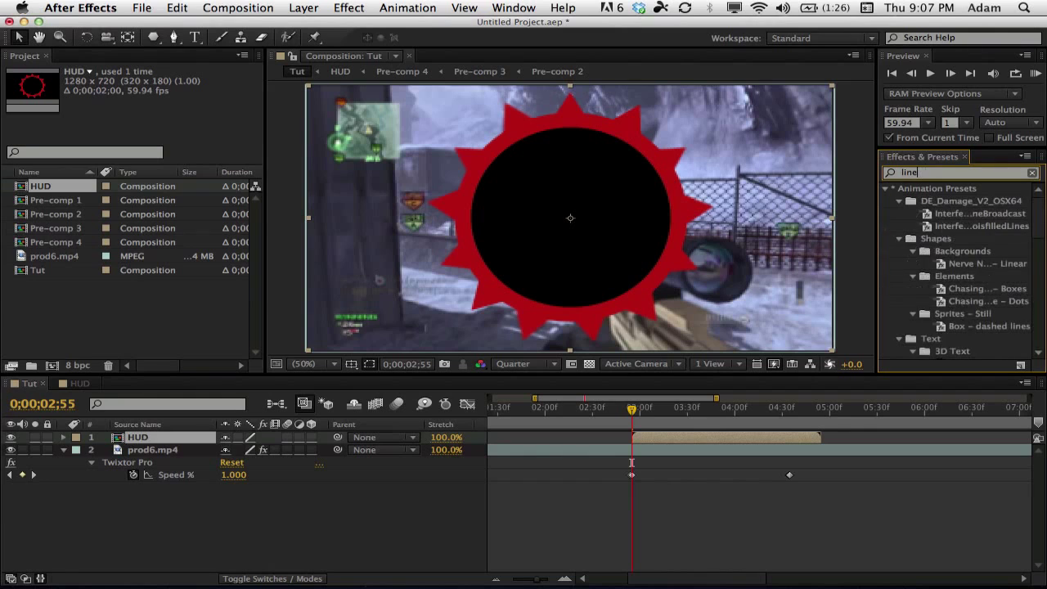
{"action": "type", "text": "ar key"}
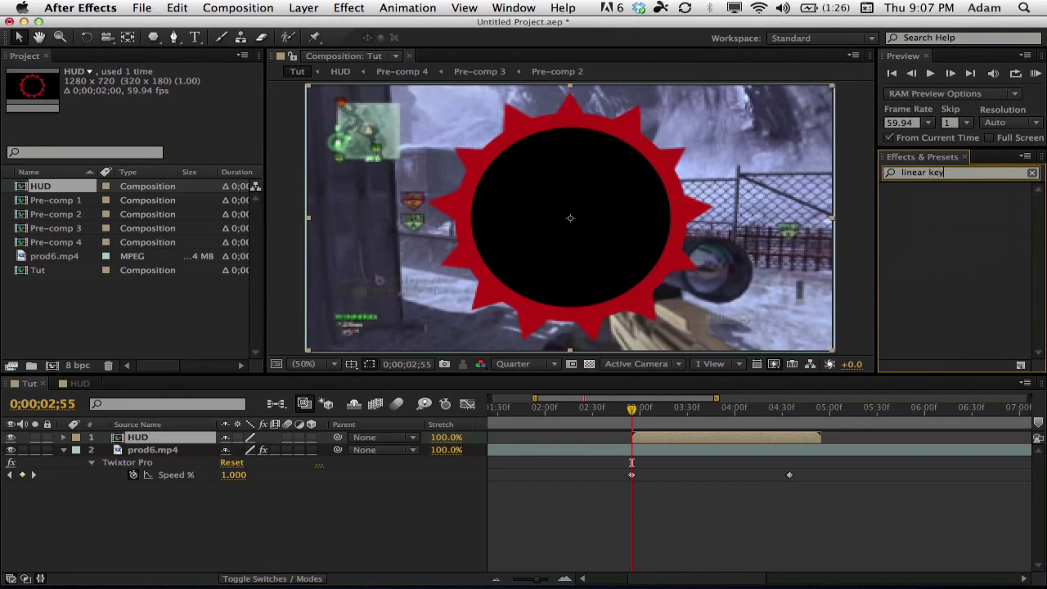
{"action": "key", "text": "BackSpace"}
{"action": "key", "text": "BackSpace"}
{"action": "key", "text": "BackSpace"}
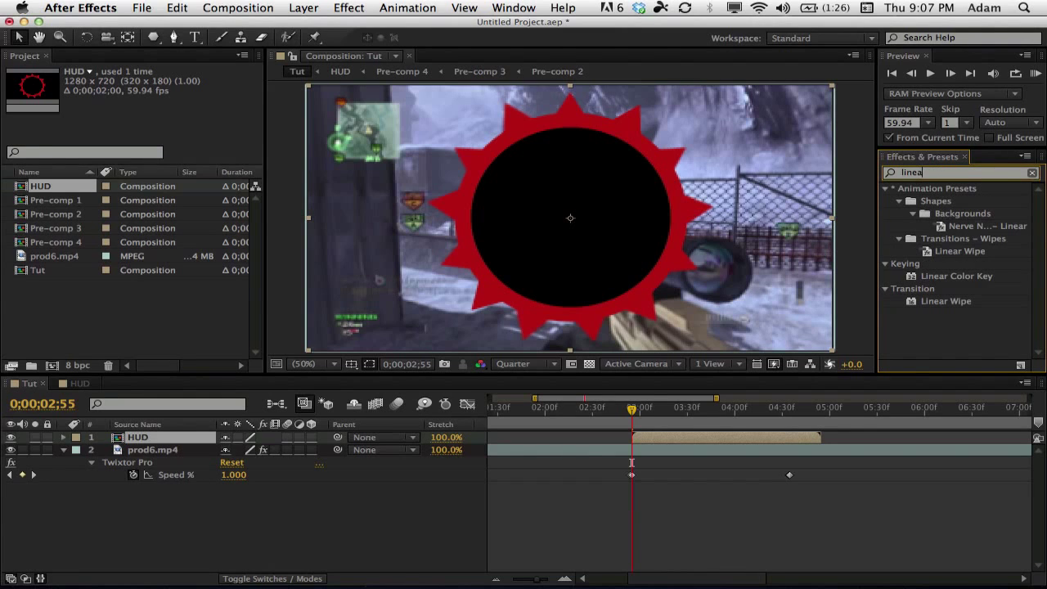
{"action": "key", "text": "BackSpace"}
{"action": "key", "text": "BackSpace"}
{"action": "key", "text": "BackSpace"}
{"action": "key", "text": "BackSpace"}
{"action": "key", "text": "BackSpace"}
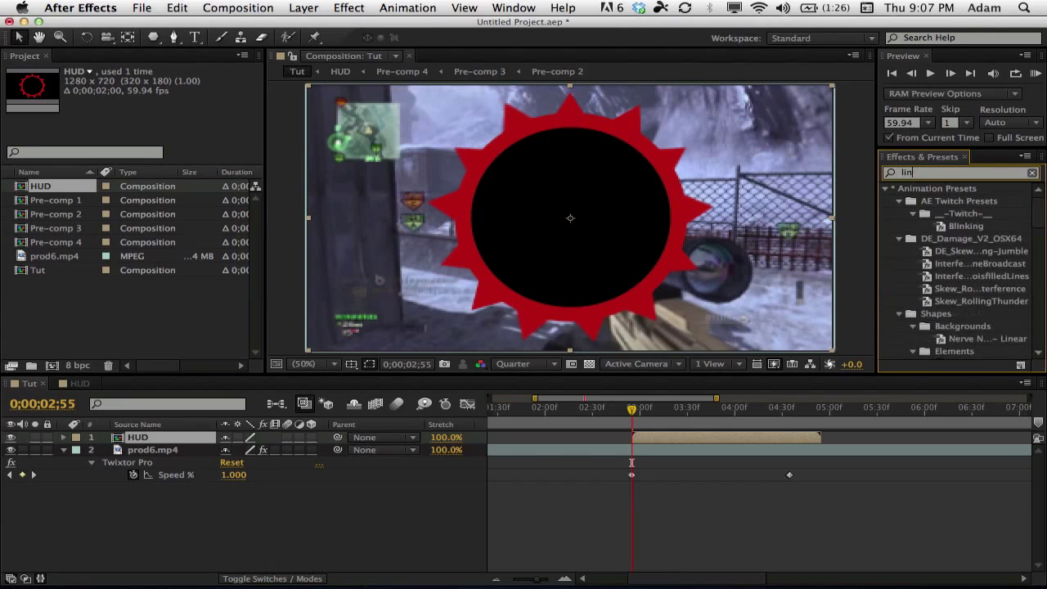
{"action": "type", "text": "line"}
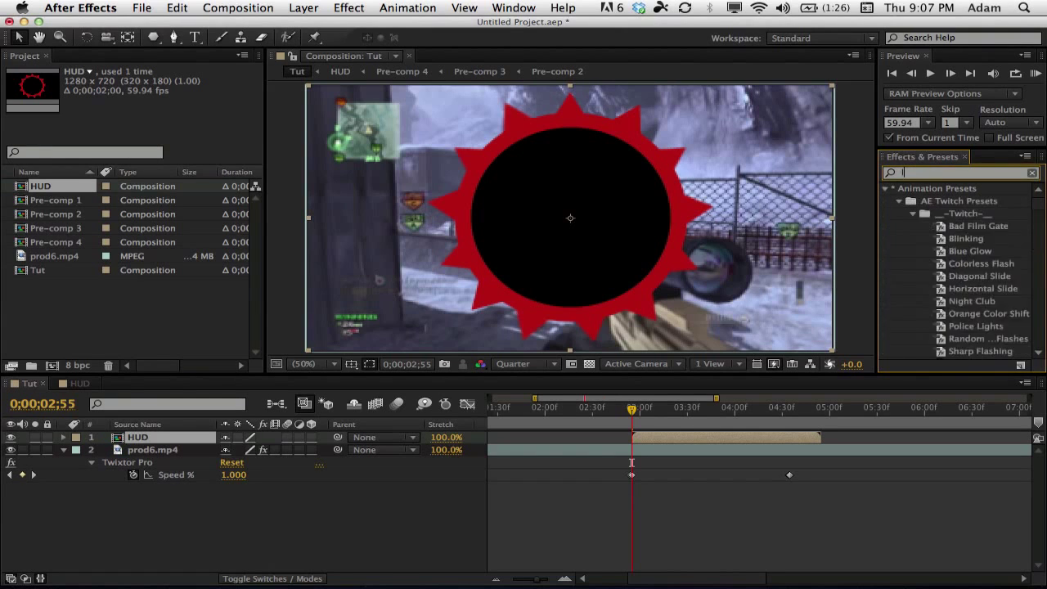
{"action": "key", "text": "BackSpace"}
{"action": "key", "text": "BackSpace"}
{"action": "key", "text": "BackSpace"}
{"action": "key", "text": "BackSpace"}
{"action": "type", "text": "key"}
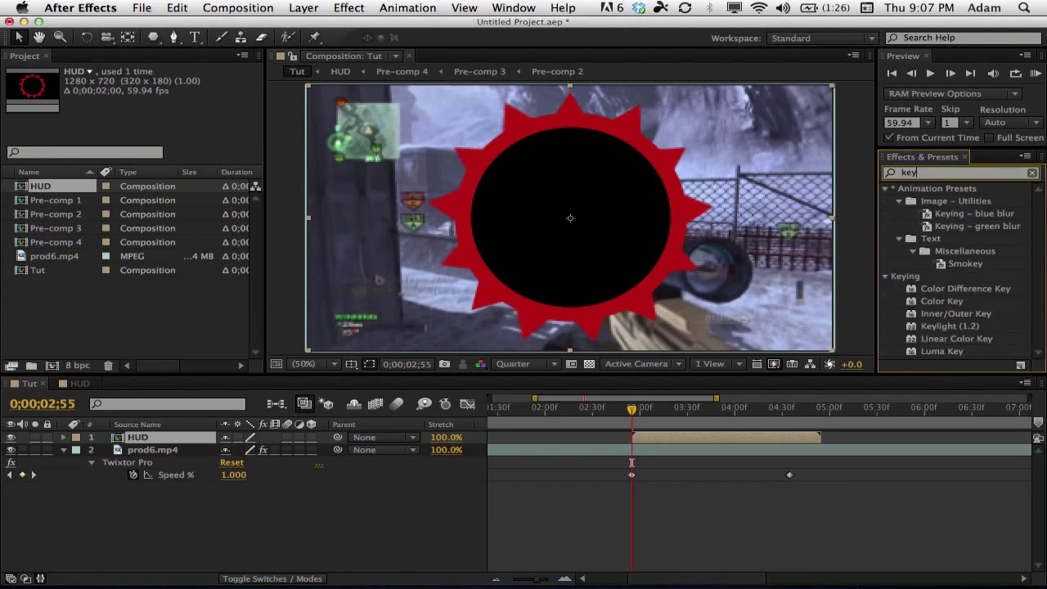
{"action": "key", "text": "BackSpace"}
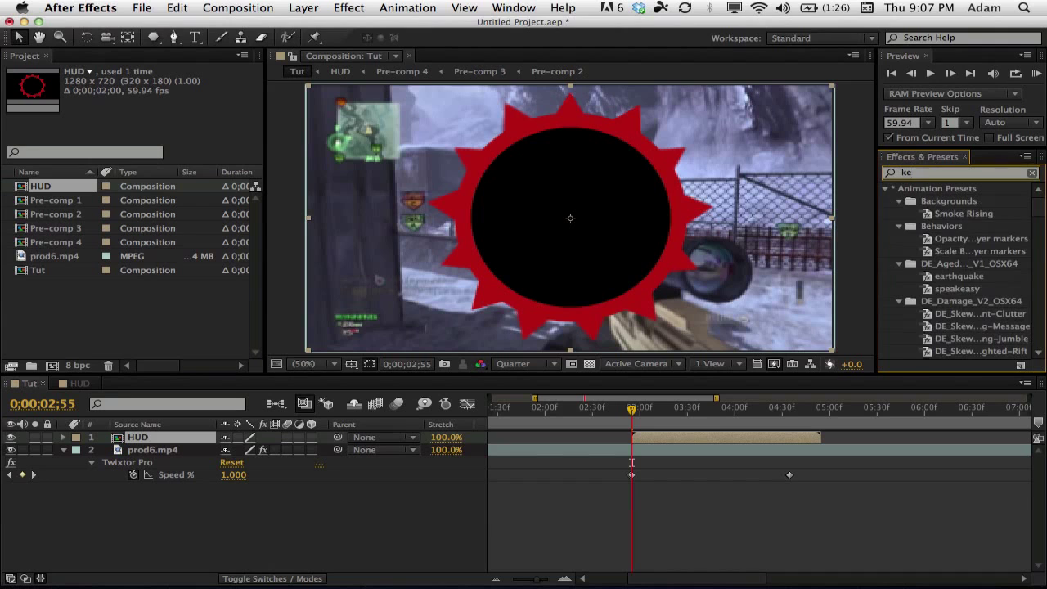
{"action": "key", "text": "BackSpace"}
{"action": "key", "text": "BackSpace"}
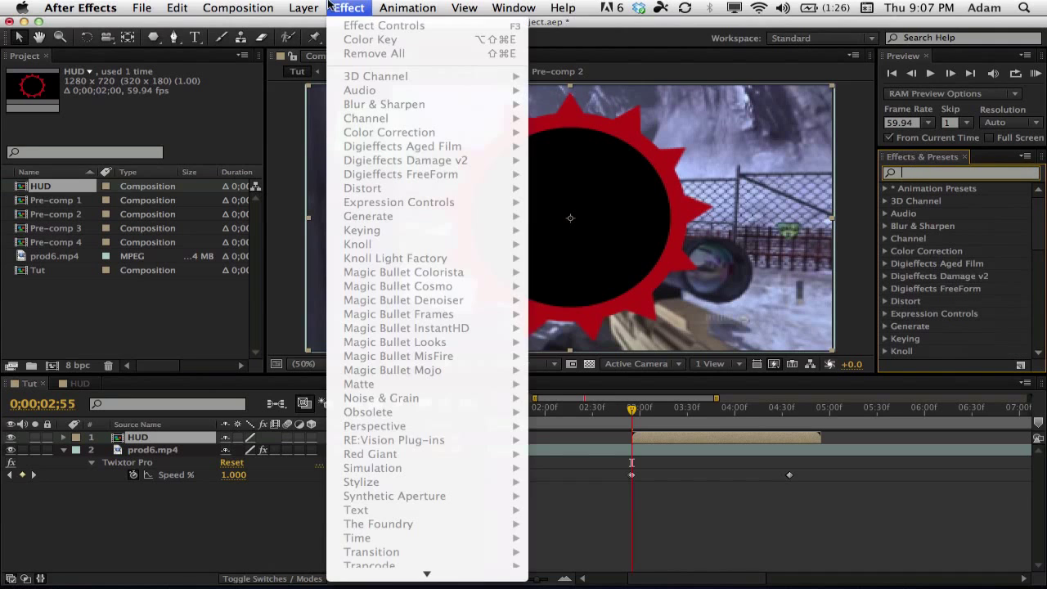
{"action": "left_click", "coordinate": [335, 7]}
{"action": "key", "text": "Escape"}
{"action": "left_click", "coordinate": [155, 439]}
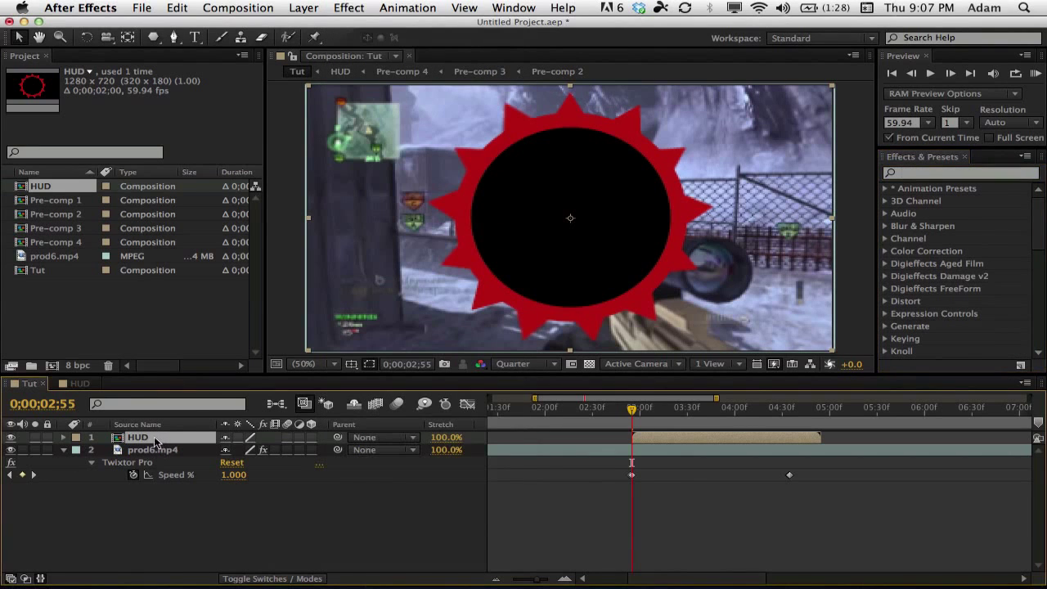
{"action": "left_click", "coordinate": [304, 7]}
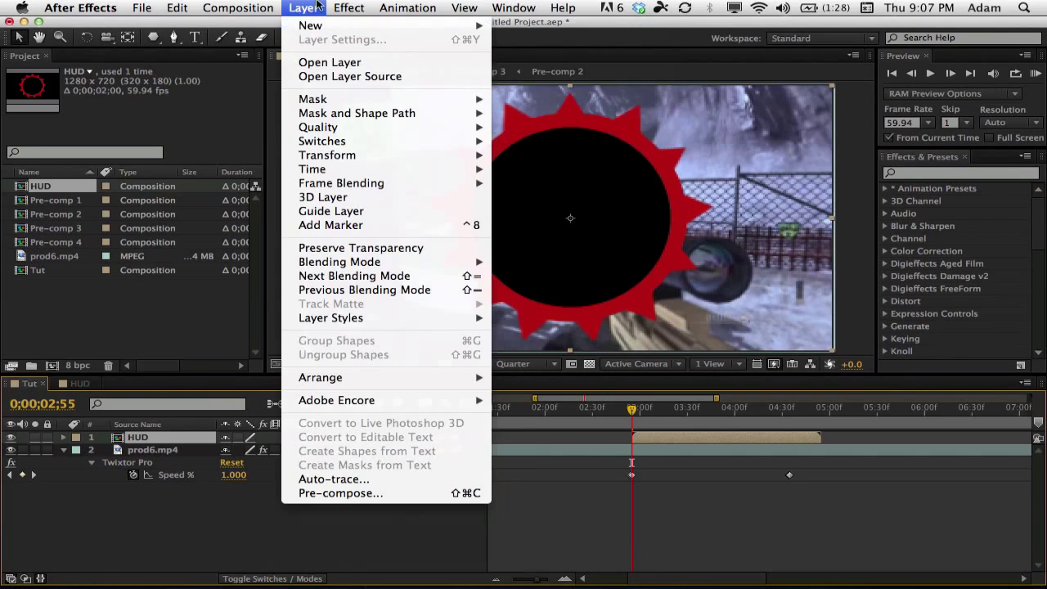
{"action": "left_click", "coordinate": [314, 8]}
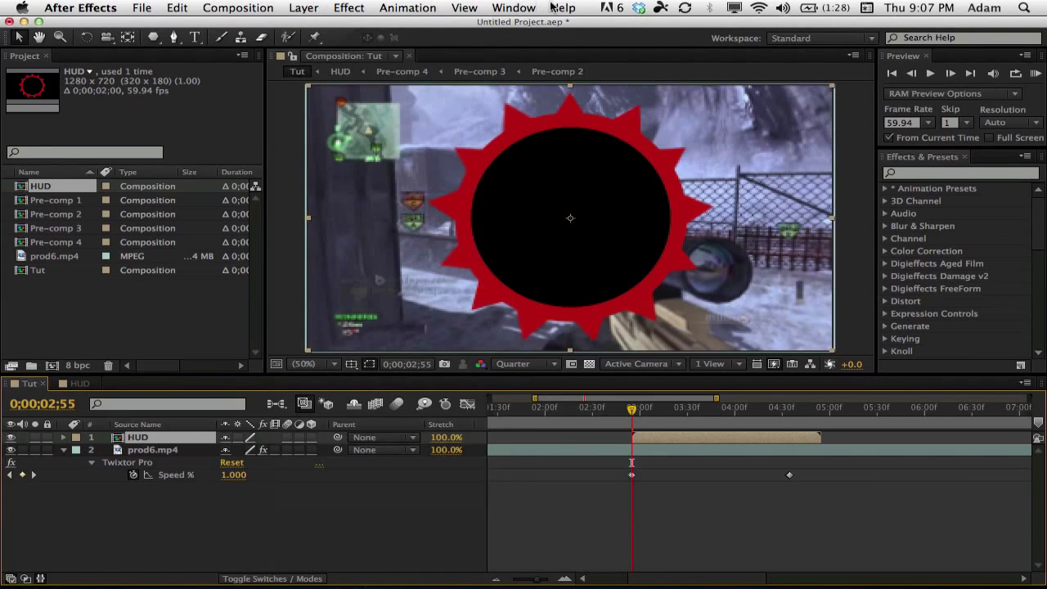
{"action": "left_click", "coordinate": [362, 539]}
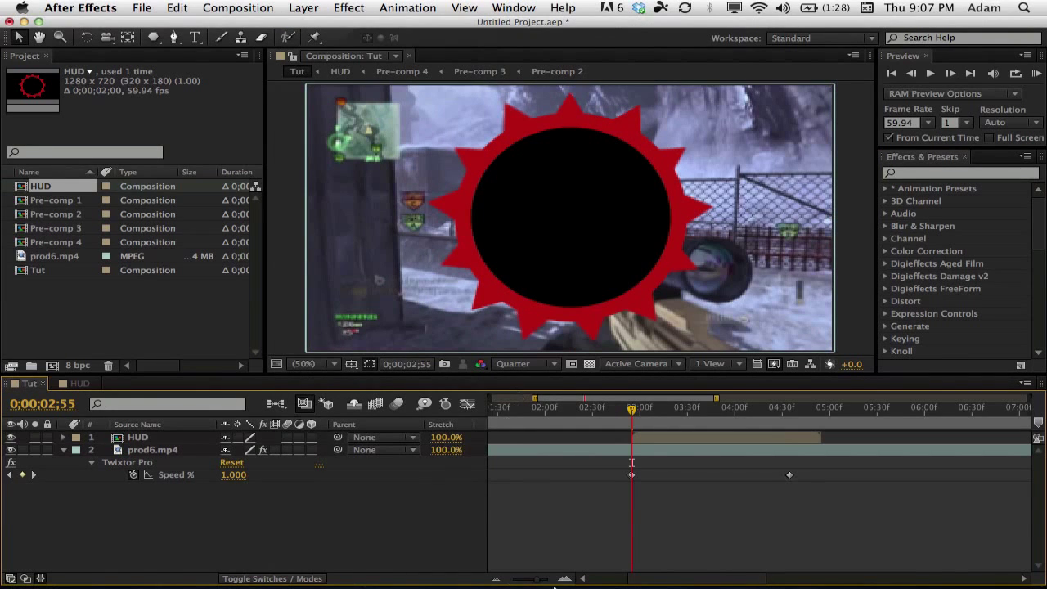
{"action": "left_click", "coordinate": [568, 552]}
{"action": "left_click", "coordinate": [583, 8]}
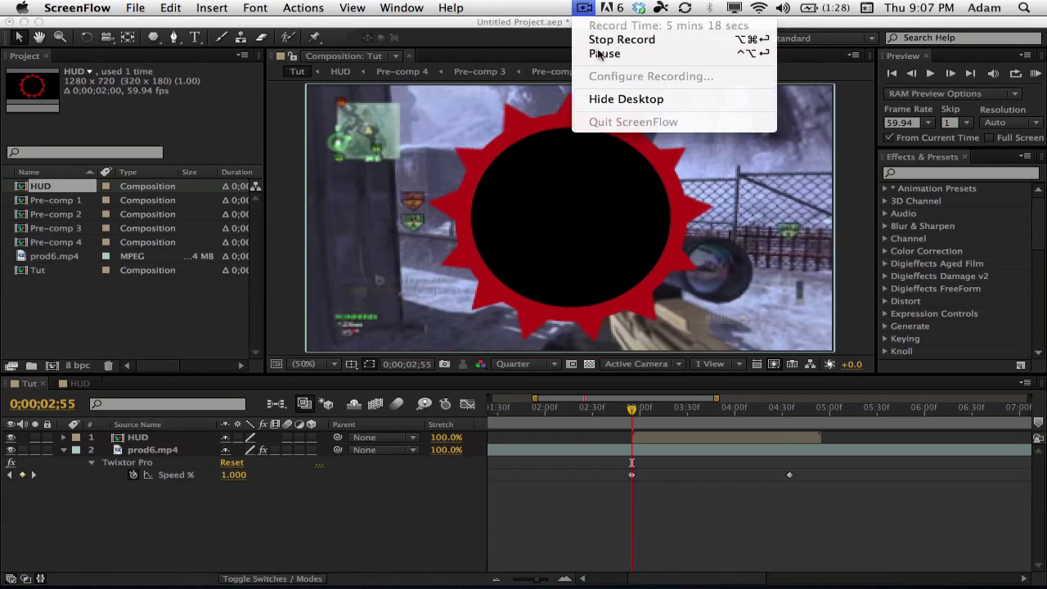
{"action": "left_click", "coordinate": [612, 59]}
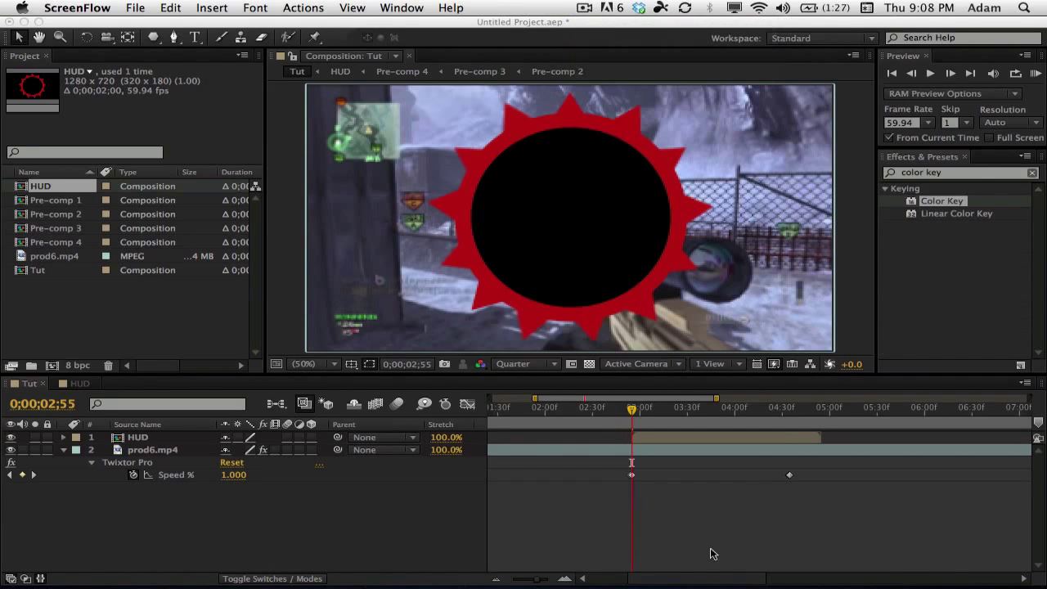
Step: Apply the Color Key effect to the HUD layer and sample the black inside the ring as the key color
{"action": "left_click", "coordinate": [710, 554]}
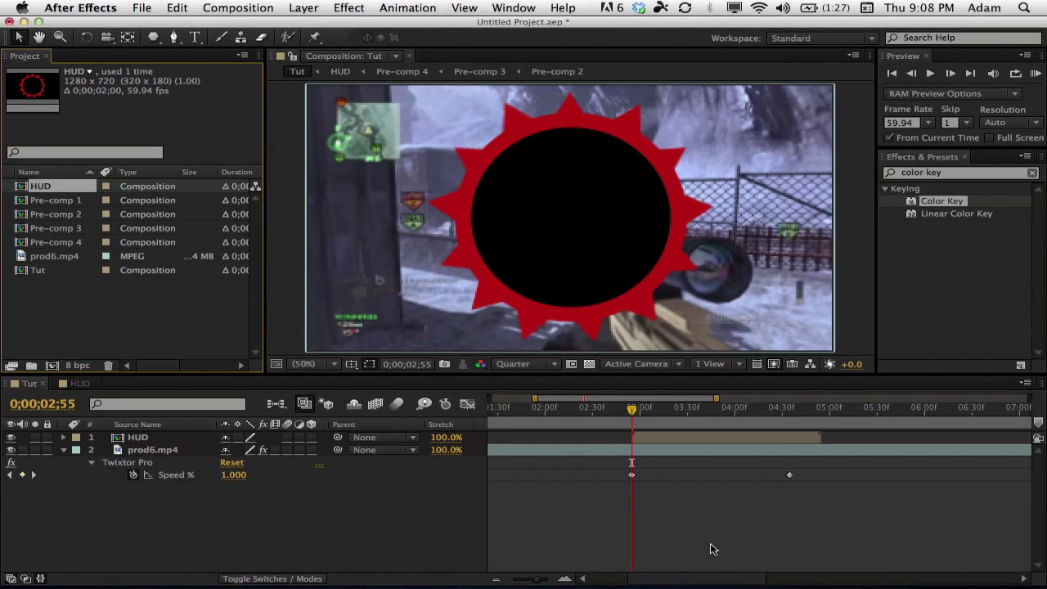
{"action": "left_click", "coordinate": [675, 435]}
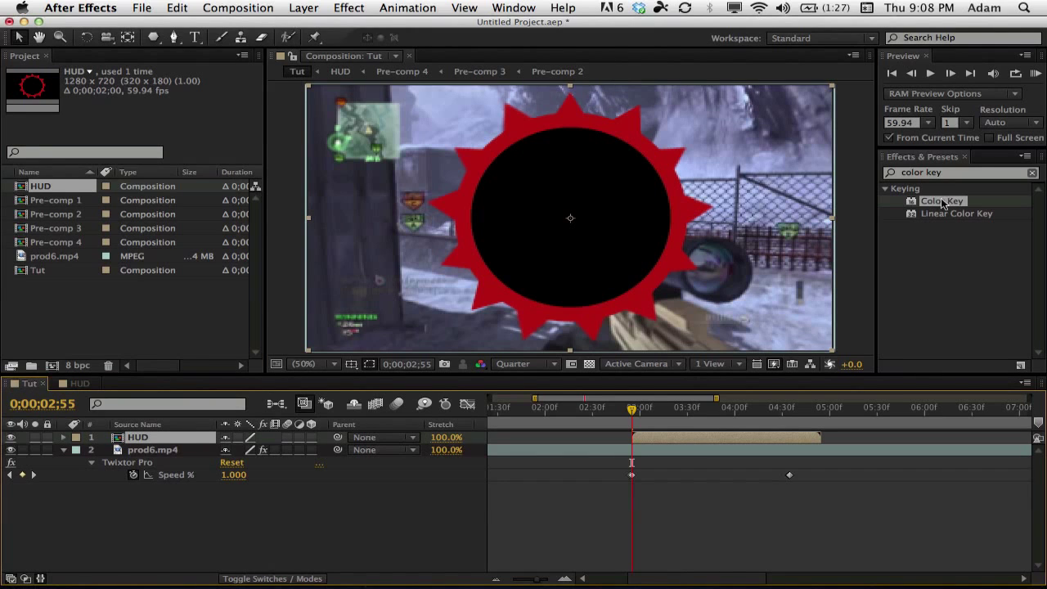
{"action": "left_click_drag", "start_coordinate": [942, 203], "coordinate": [661, 433]}
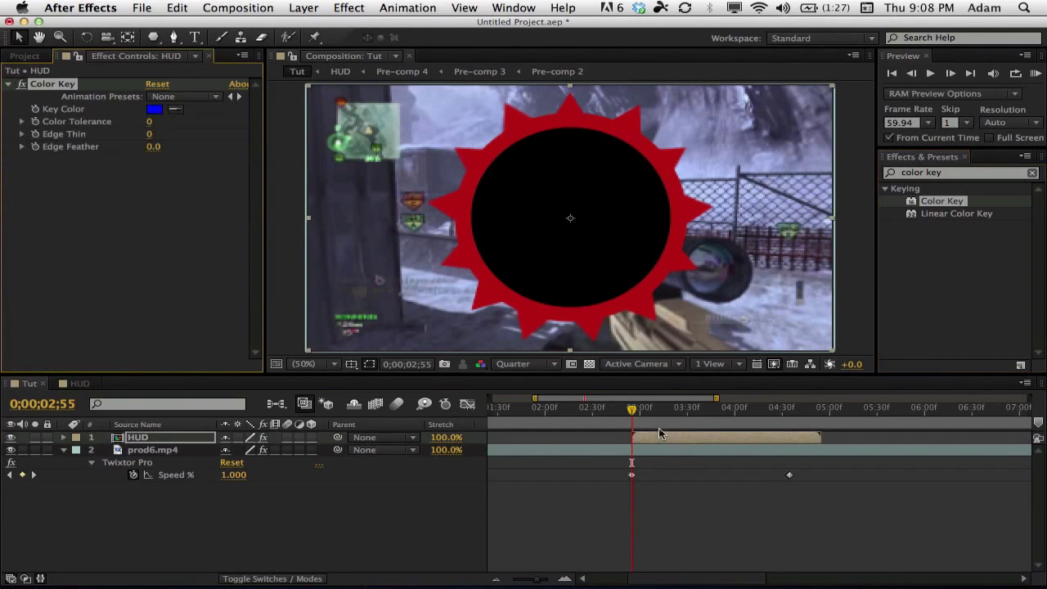
{"action": "left_click", "coordinate": [176, 111]}
{"action": "left_click", "coordinate": [527, 186]}
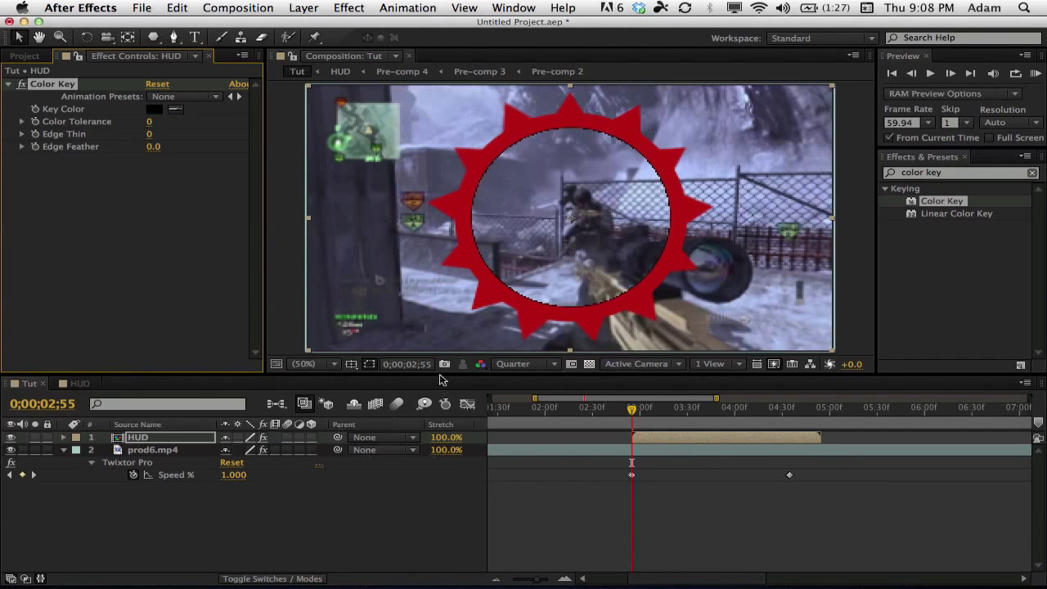
Step: Set the Tut composition's preview resolution to Full
{"action": "left_click", "coordinate": [524, 363]}
{"action": "left_click", "coordinate": [528, 400]}
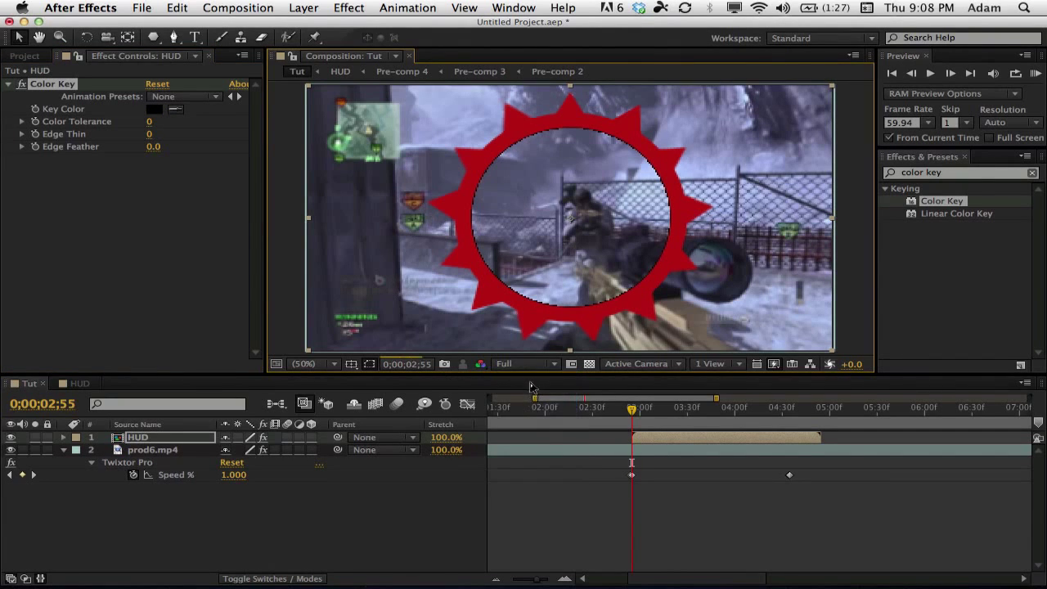
{"action": "left_click", "coordinate": [657, 524]}
Step: Scale the HUD layer down to 46% in the Tut composition
{"action": "left_click", "coordinate": [667, 436]}
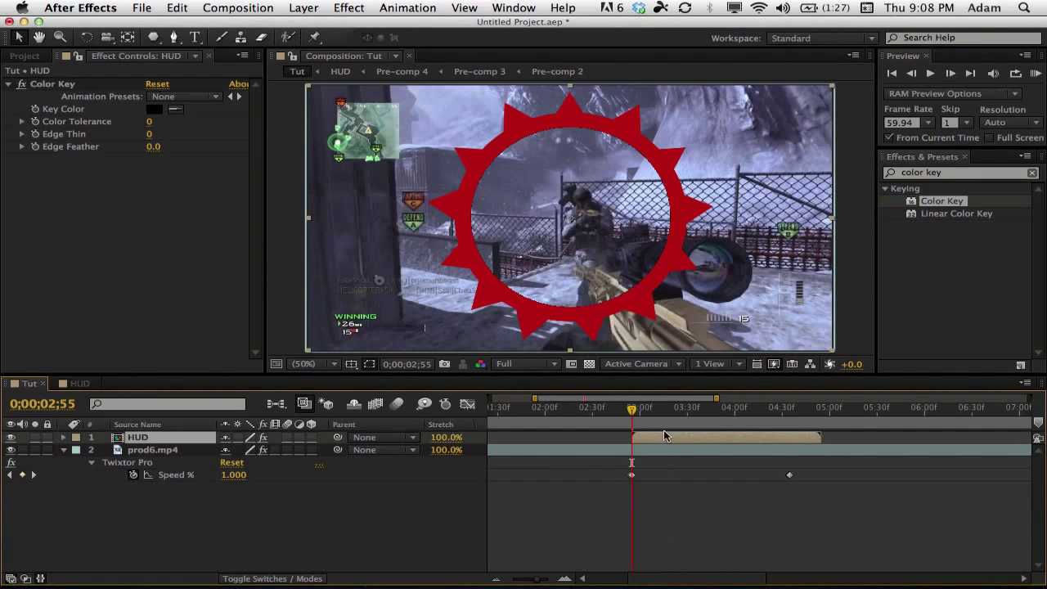
{"action": "key", "text": "s"}
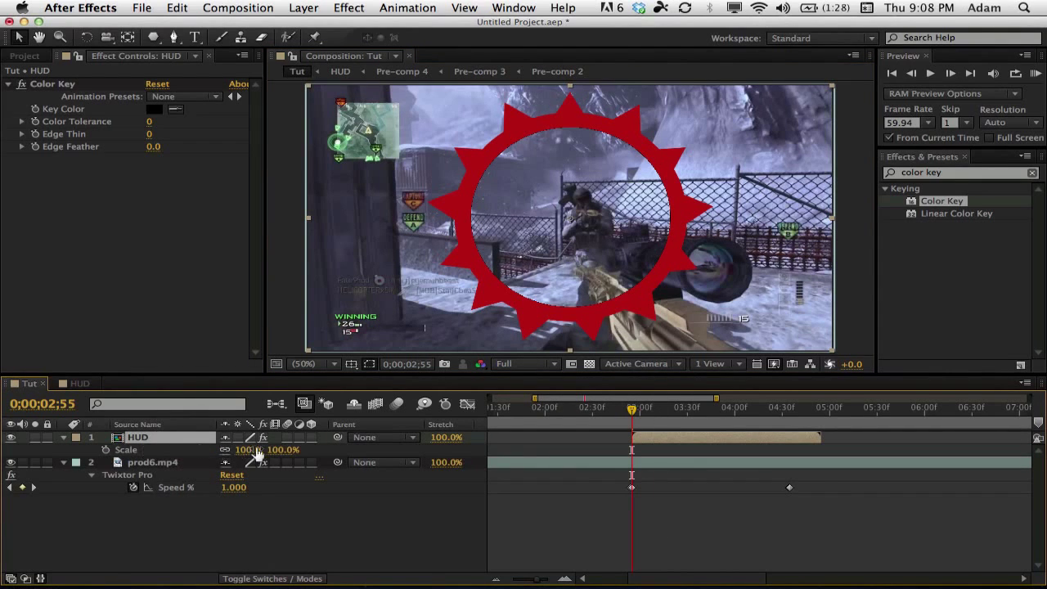
{"action": "left_click_drag", "start_coordinate": [250, 449], "coordinate": [245, 449]}
{"action": "left_click_drag", "start_coordinate": [159, 451], "coordinate": [214, 452]}
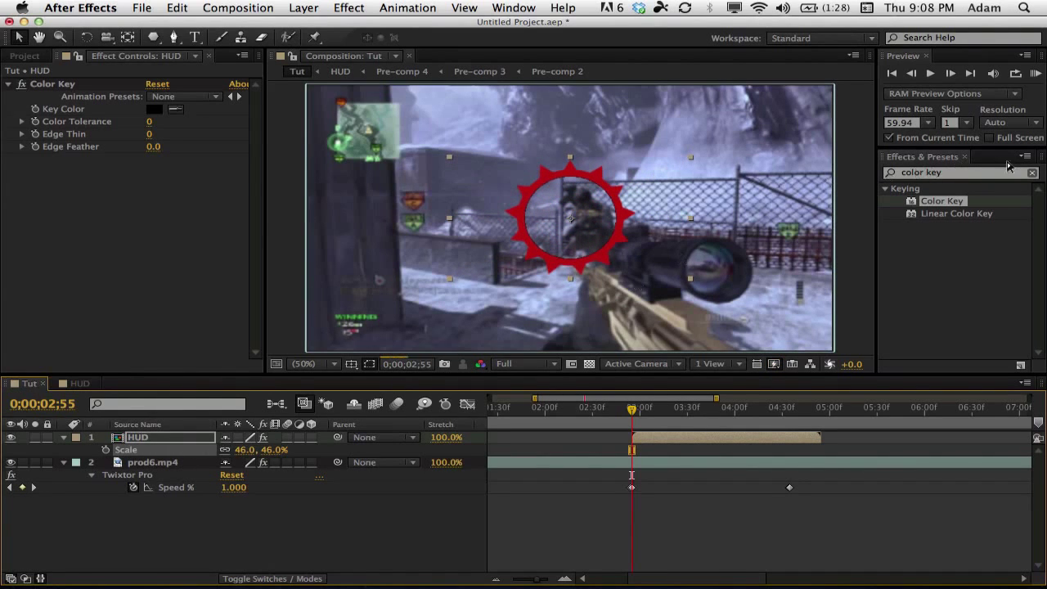
Step: Clear the effects search and close the HUD layer's effect controls
{"action": "left_click", "coordinate": [1032, 173]}
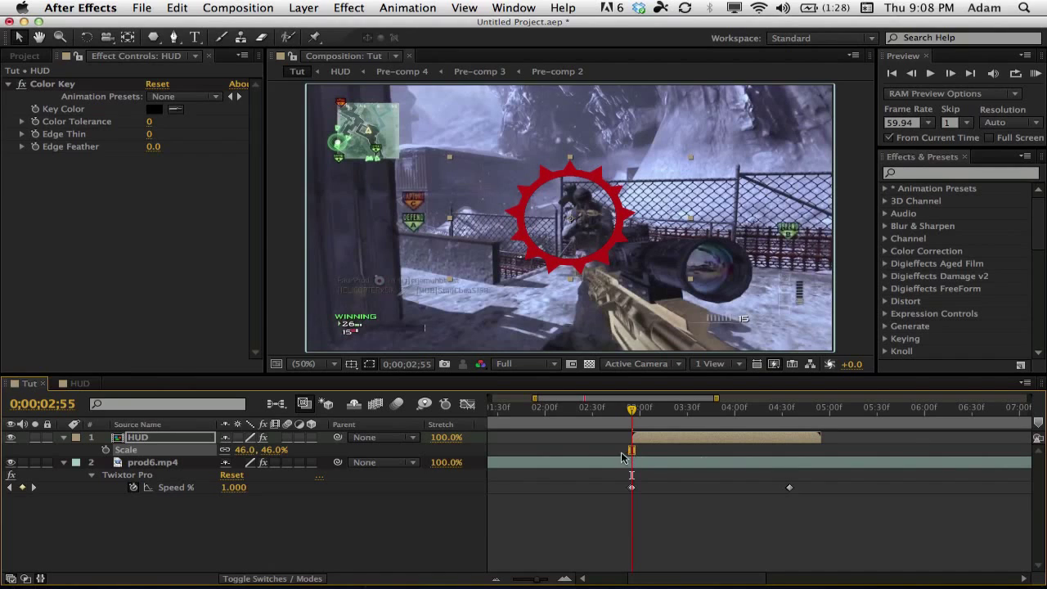
{"action": "left_click", "coordinate": [208, 57]}
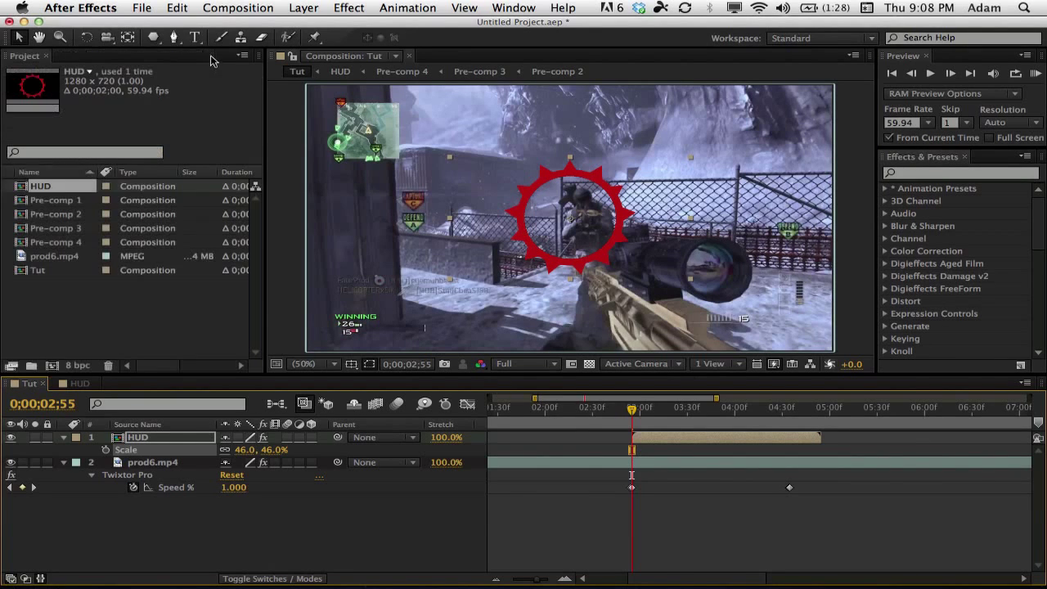
Step: Change the HUD layer's blending mode to Add in the Tut composition
{"action": "left_click", "coordinate": [40, 322]}
{"action": "left_click", "coordinate": [147, 439]}
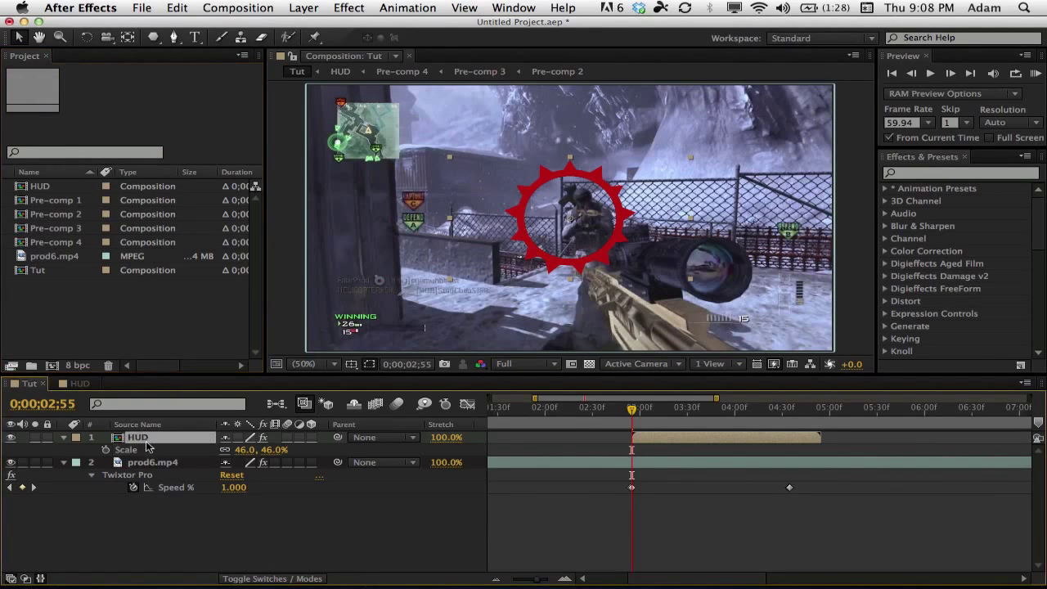
{"action": "left_click", "coordinate": [66, 439]}
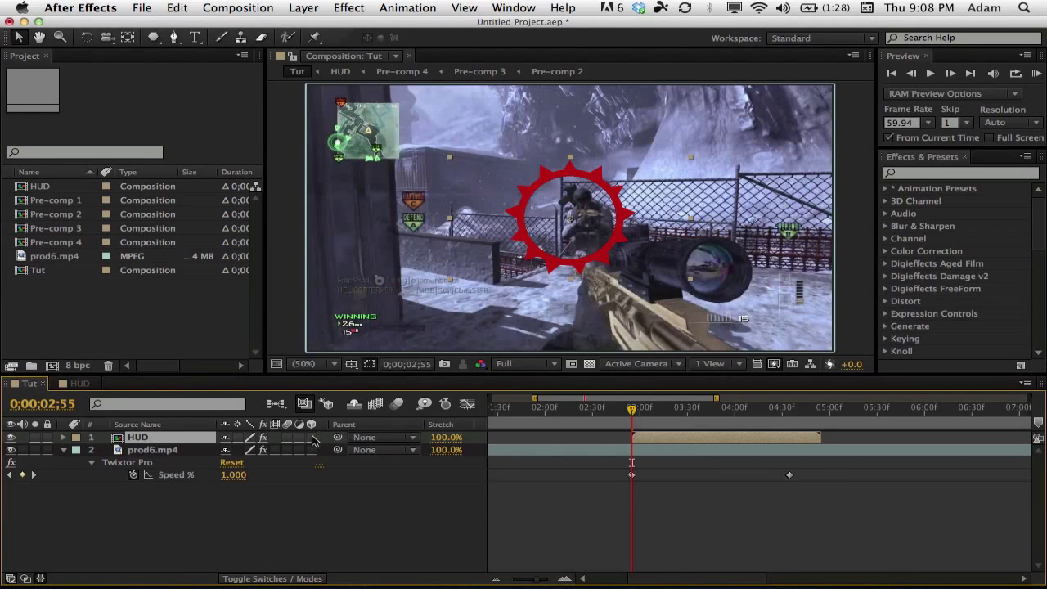
{"action": "left_click", "coordinate": [272, 578]}
{"action": "left_click", "coordinate": [241, 442]}
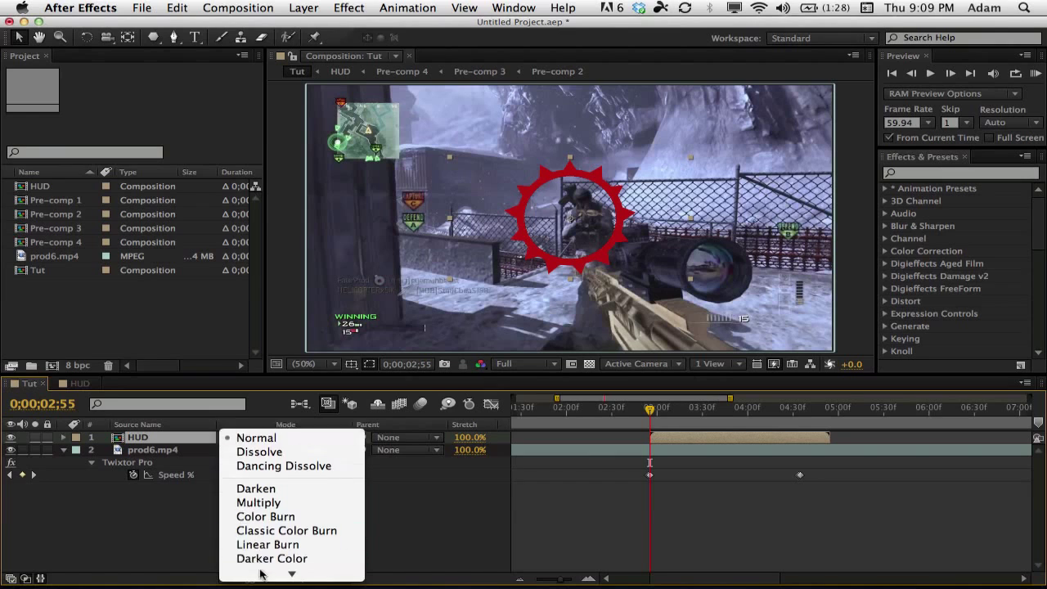
{"action": "left_click", "coordinate": [256, 487]}
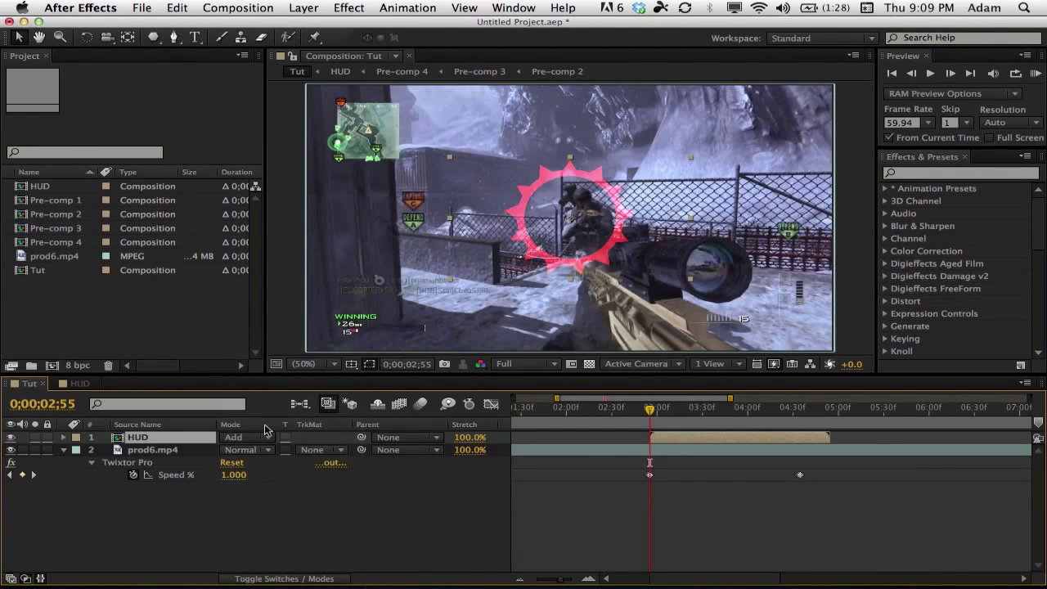
Step: Make the HUD layer 3D and move the ring over the sniper rifle's scope
{"action": "left_click", "coordinate": [252, 579]}
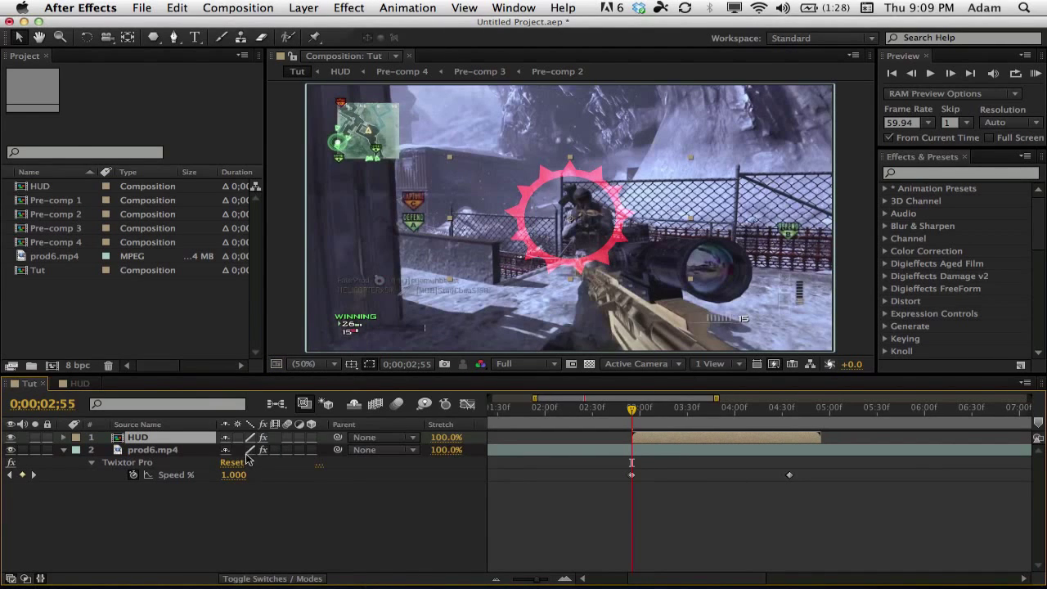
{"action": "left_click", "coordinate": [312, 438]}
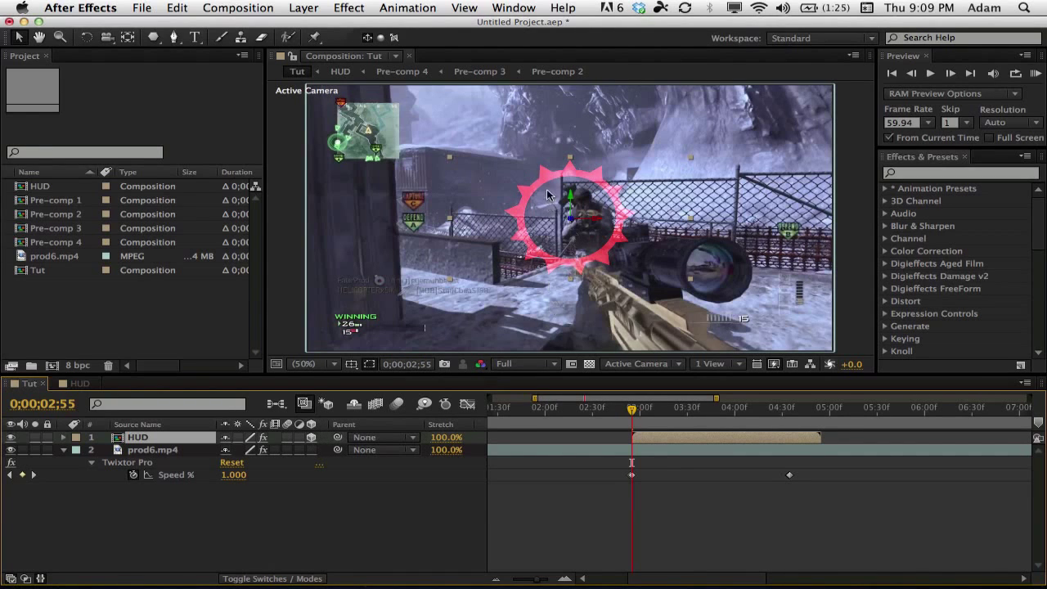
{"action": "left_click_drag", "start_coordinate": [533, 200], "coordinate": [669, 251]}
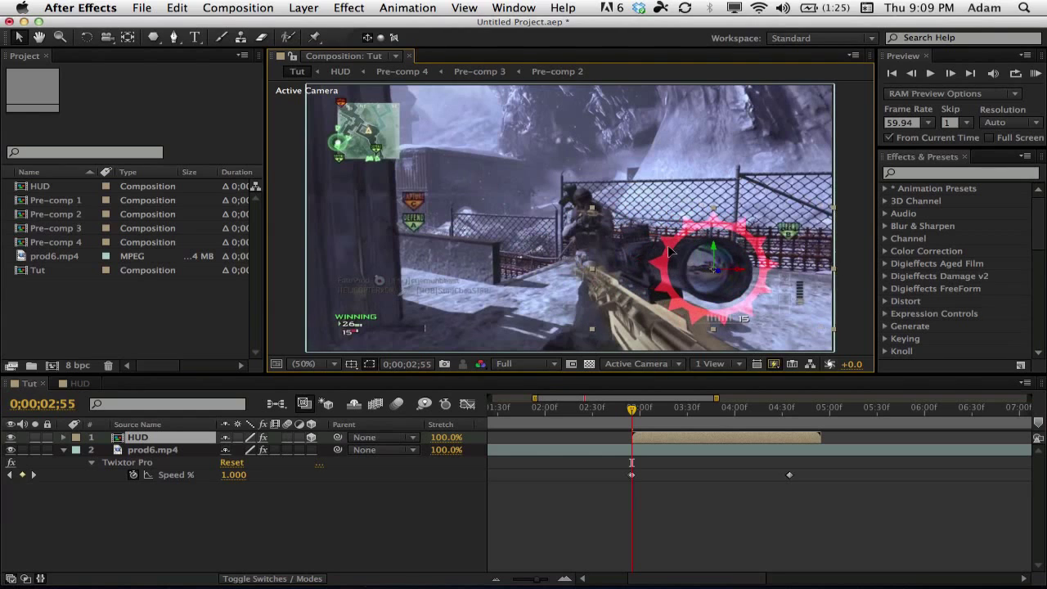
Step: Set the HUD layer's Y Rotation to -5° and push the ring back onto the scope, to about 980, 496, 135
{"action": "key", "text": "r"}
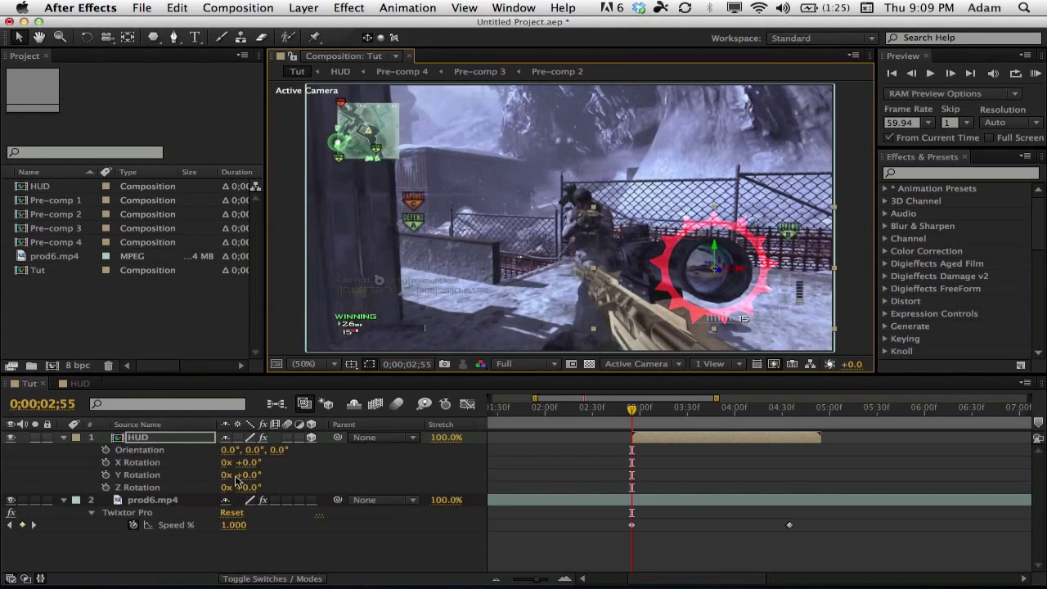
{"action": "left_click_drag", "start_coordinate": [246, 475], "coordinate": [243, 474]}
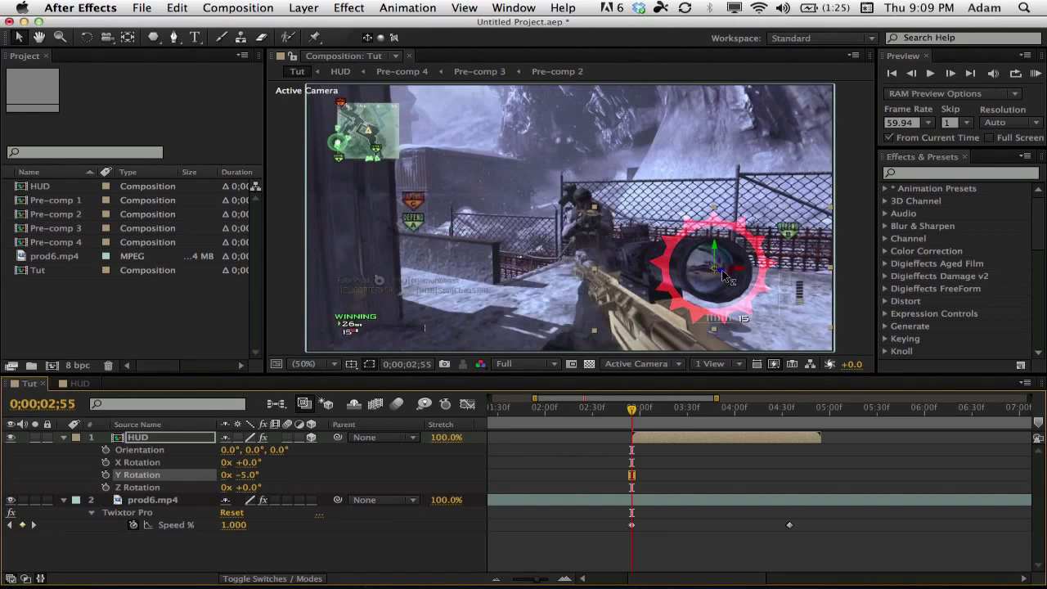
{"action": "left_click_drag", "start_coordinate": [724, 276], "coordinate": [674, 254]}
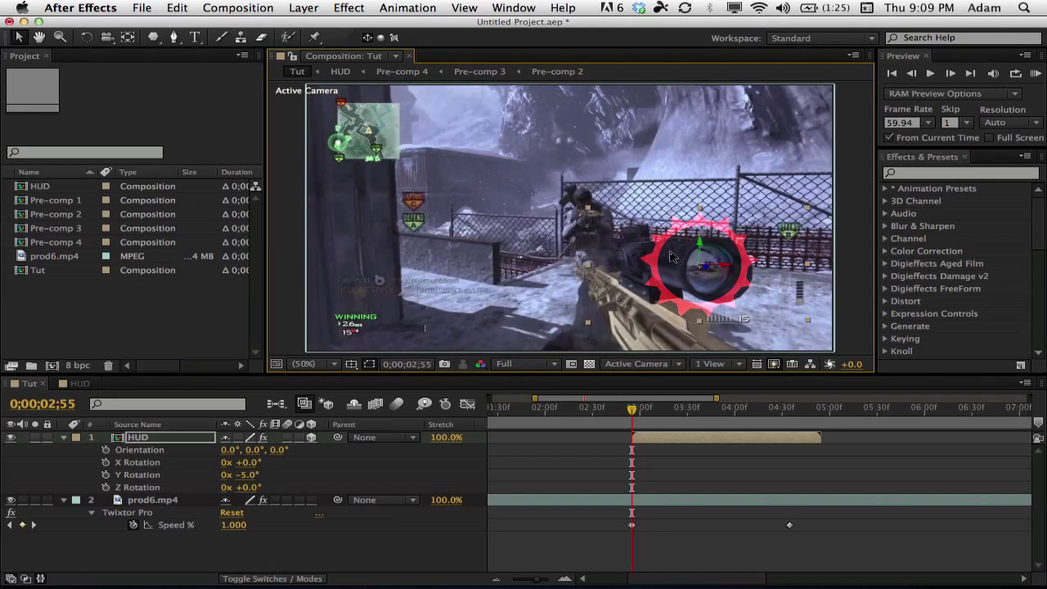
Step: Add a Position keyframe to the HUD layer at 0;00;02;55
{"action": "left_click", "coordinate": [151, 438]}
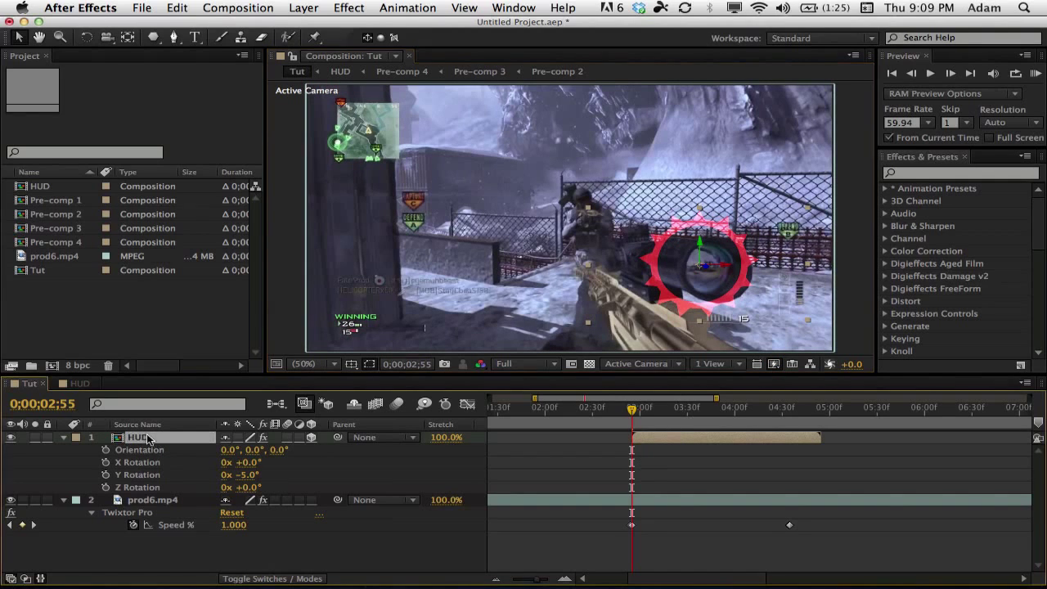
{"action": "left_click", "coordinate": [64, 437]}
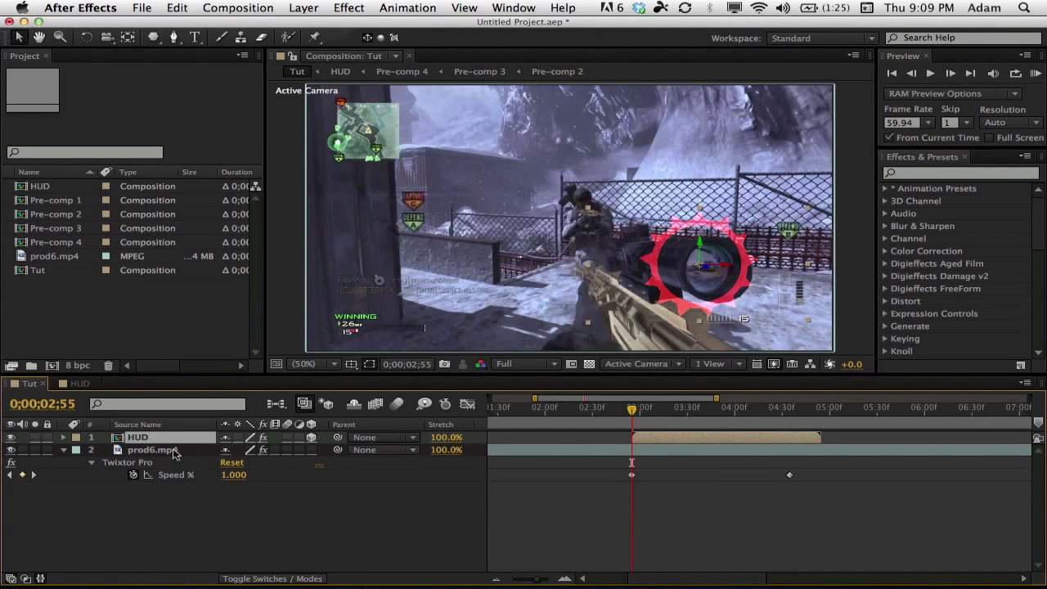
{"action": "key", "text": "alt+shift+p"}
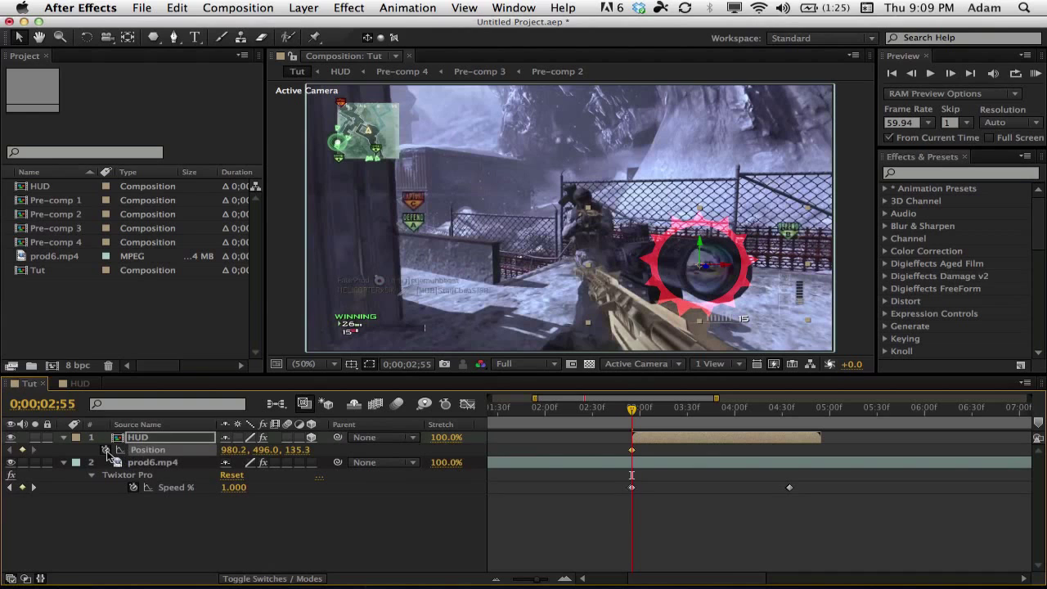
Step: Trim the end of the HUD layer to the second Twixtor speed keyframe at 0;00;04;34
{"action": "left_click", "coordinate": [781, 409]}
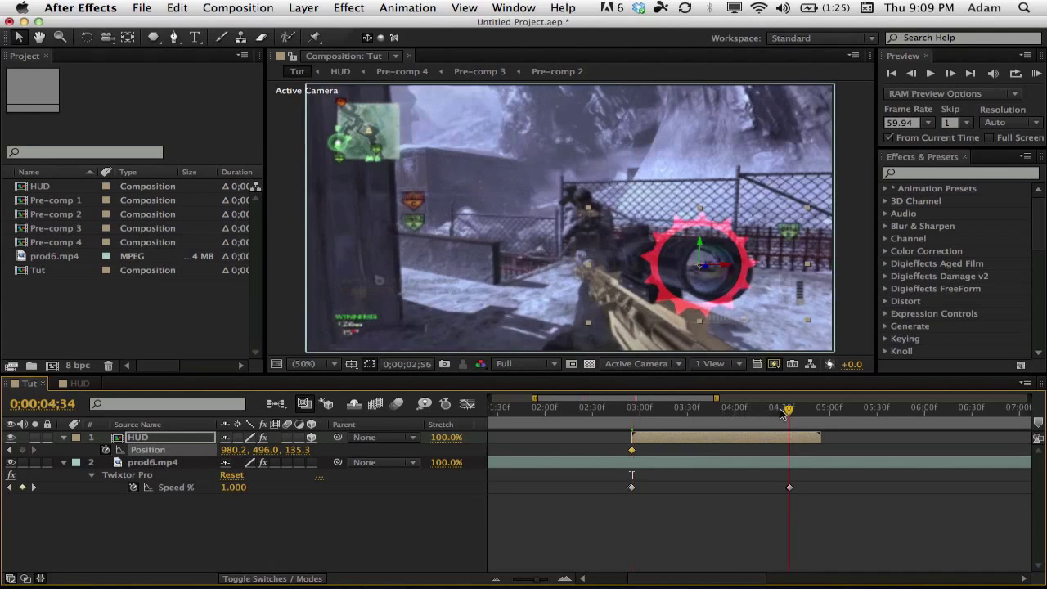
{"action": "left_click", "coordinate": [820, 436]}
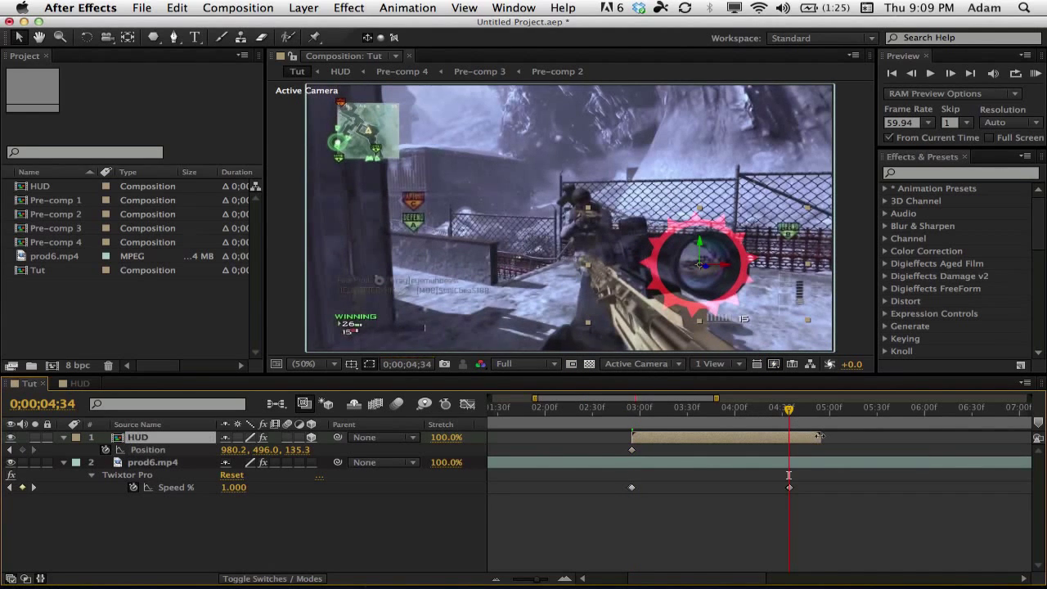
{"action": "left_click_drag", "start_coordinate": [819, 436], "coordinate": [796, 441]}
Step: Keyframe the HUD layer's position at 0;00;04;34 to about 968.3, 487.4, 135.3 over the scope, and scrub through the movement
{"action": "scroll", "coordinate": [705, 285], "scroll_direction": "up", "scroll_amount": 2}
{"action": "left_click_drag", "start_coordinate": [710, 285], "coordinate": [558, 218]}
{"action": "key", "text": "alt+shift+p"}
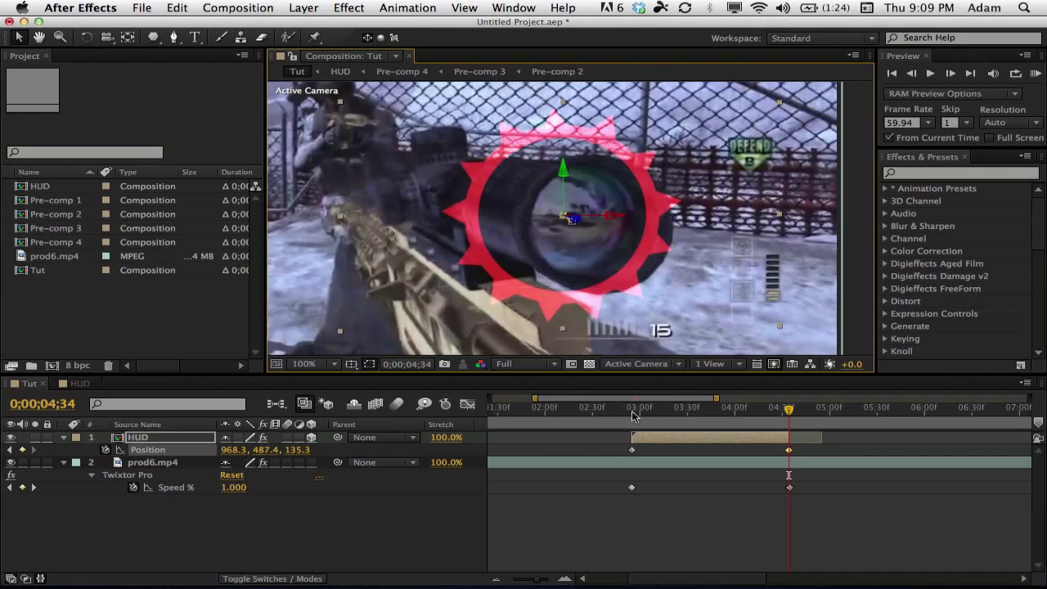
{"action": "left_click_drag", "start_coordinate": [635, 419], "coordinate": [756, 411]}
{"action": "left_click_drag", "start_coordinate": [771, 409], "coordinate": [788, 409]}
{"action": "scroll", "coordinate": [596, 282], "scroll_direction": "down", "scroll_amount": 2}
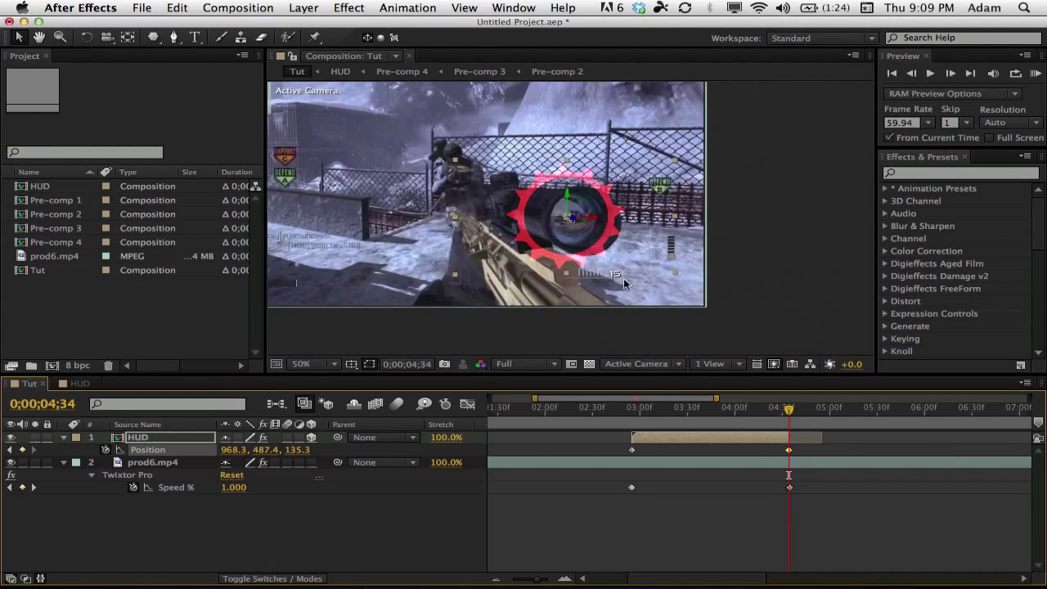
Step: Pre-compose the HUD layer as HUD Comp 1, moving all attributes into the new composition
{"action": "key", "text": "i"}
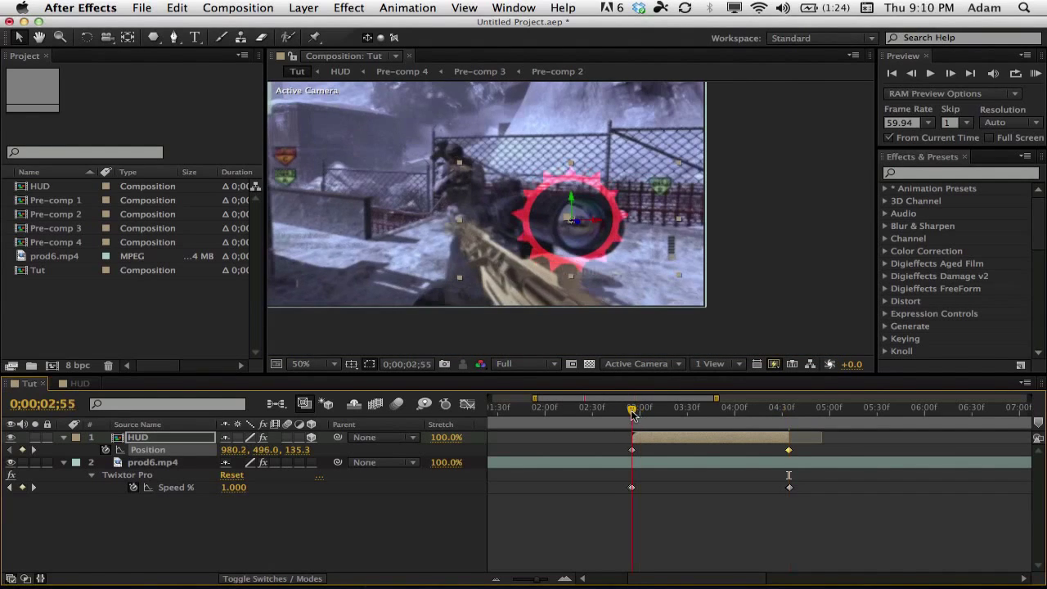
{"action": "left_click", "coordinate": [180, 437]}
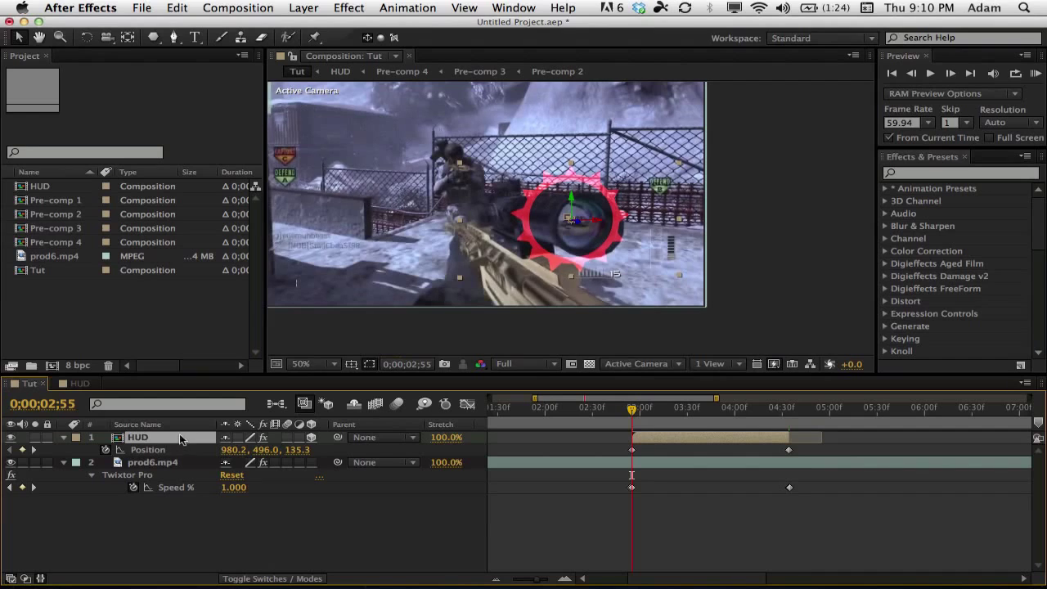
{"action": "key", "text": "super+shift+c"}
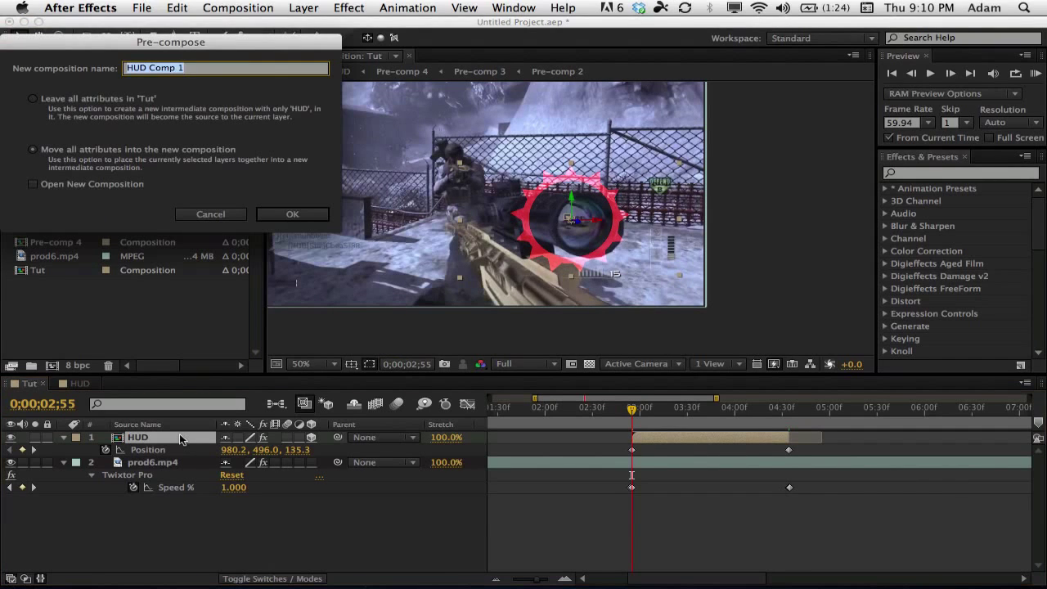
{"action": "key", "text": "Return"}
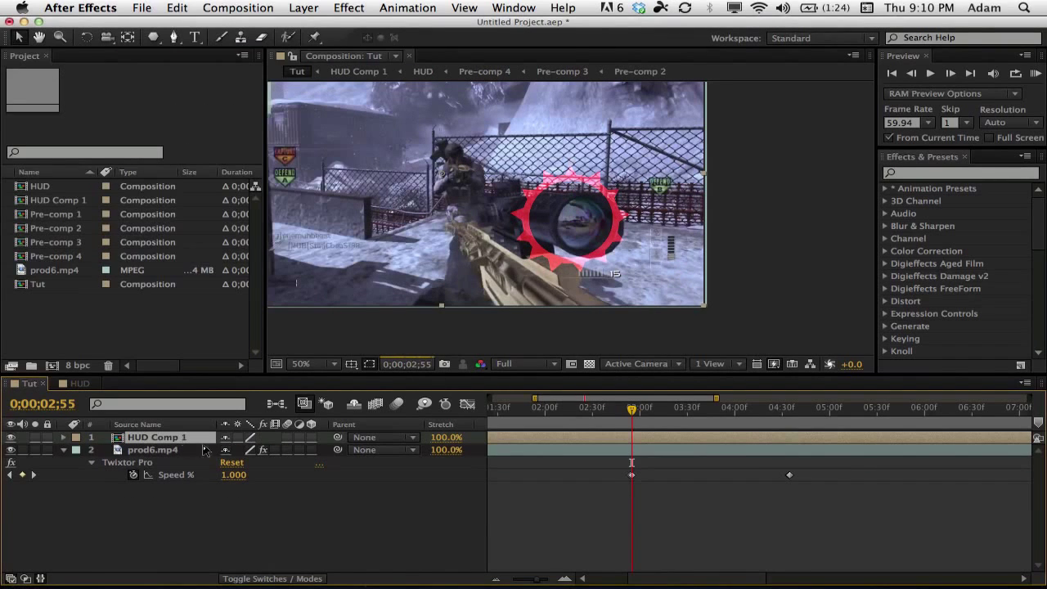
Step: Trim the HUD Comp 1 layer to start at 0;00;02;55 and end at 0;00;04;34
{"action": "key", "text": "alt+bracketleft"}
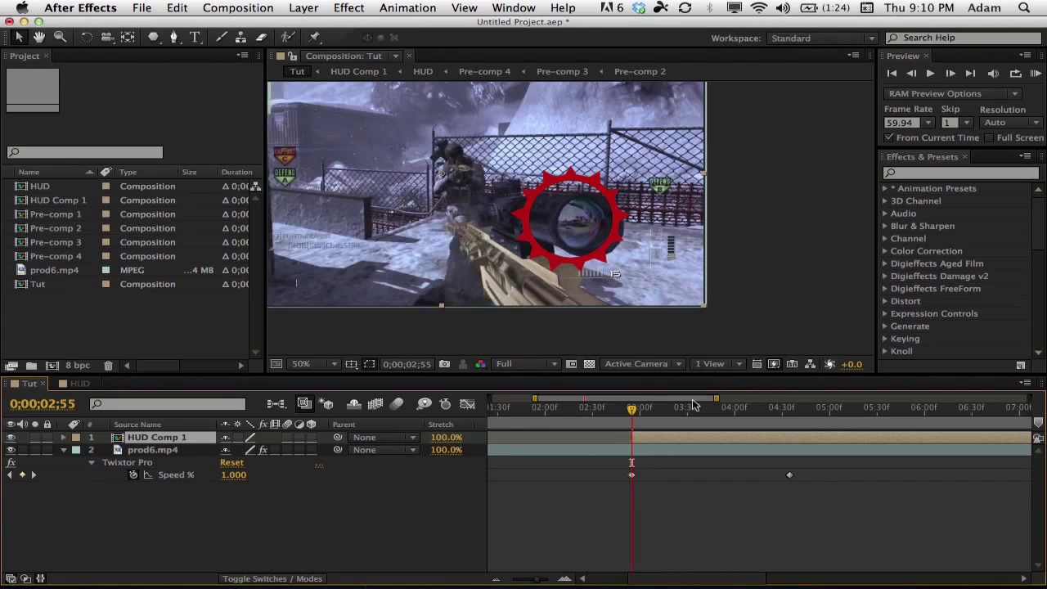
{"action": "left_click", "coordinate": [789, 410]}
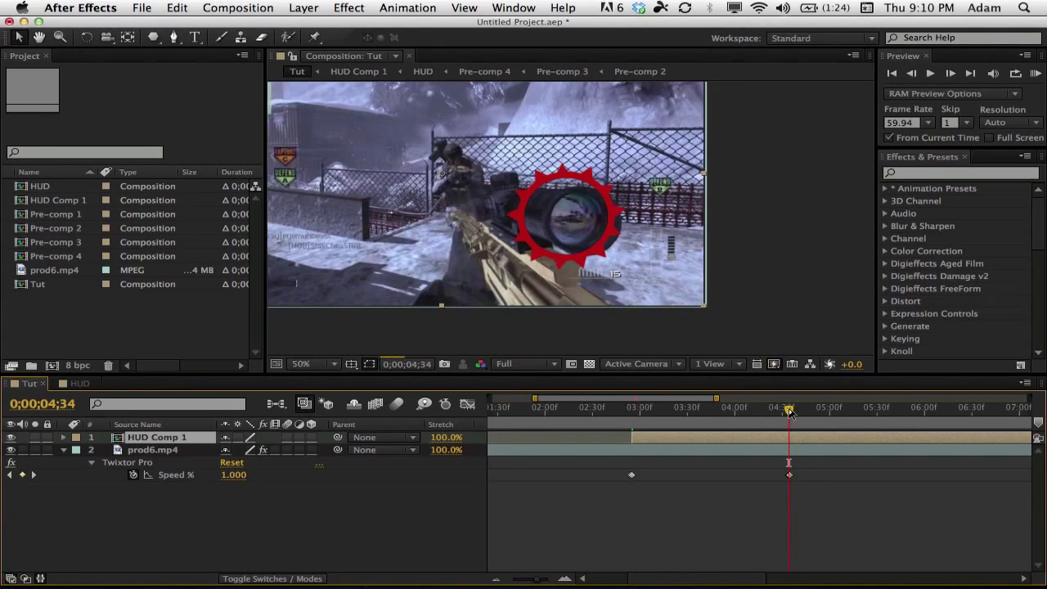
{"action": "key", "text": "alt+bracketright"}
{"action": "mouse_move", "coordinate": [645, 410]}
{"action": "left_mouse_down"}
{"action": "mouse_move", "coordinate": [636, 410]}
{"action": "mouse_move", "coordinate": [646, 409]}
{"action": "left_mouse_up"}
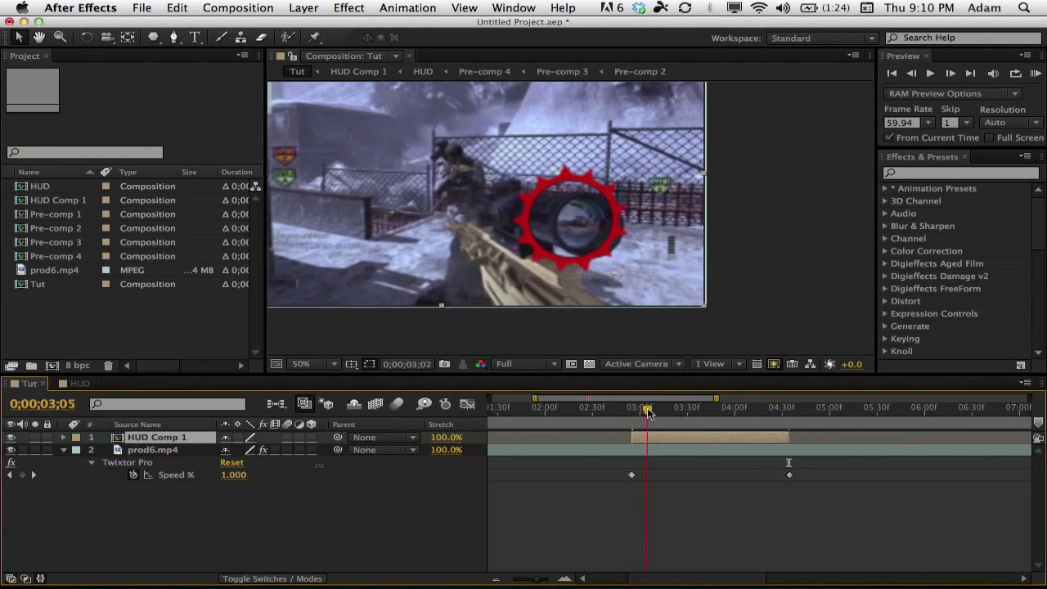
Step: Change the HUD Comp 1 layer's blending mode to Add
{"action": "left_click", "coordinate": [293, 580]}
{"action": "left_click", "coordinate": [269, 438]}
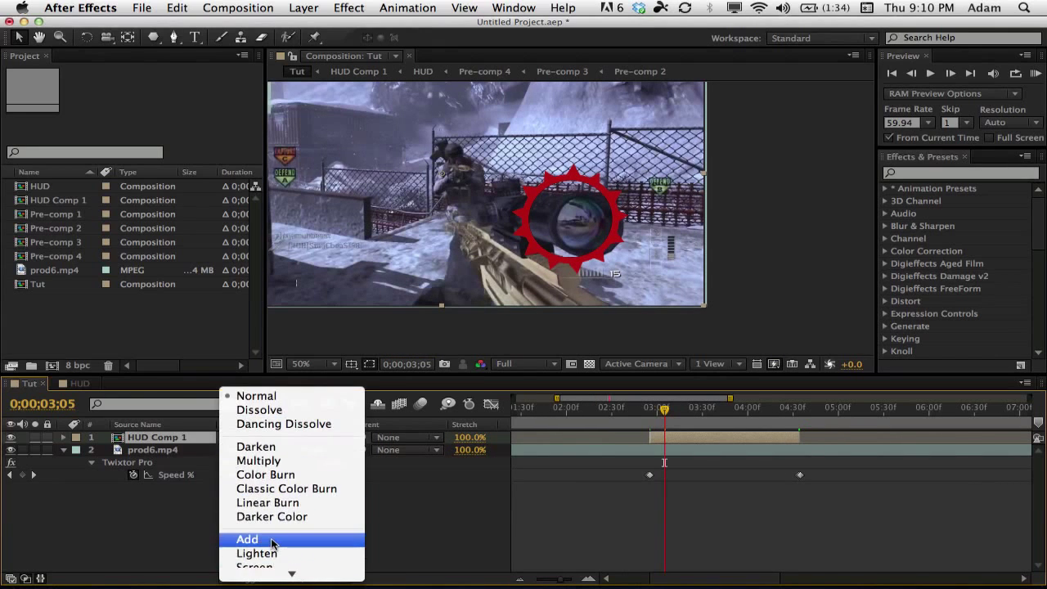
{"action": "left_click", "coordinate": [272, 541]}
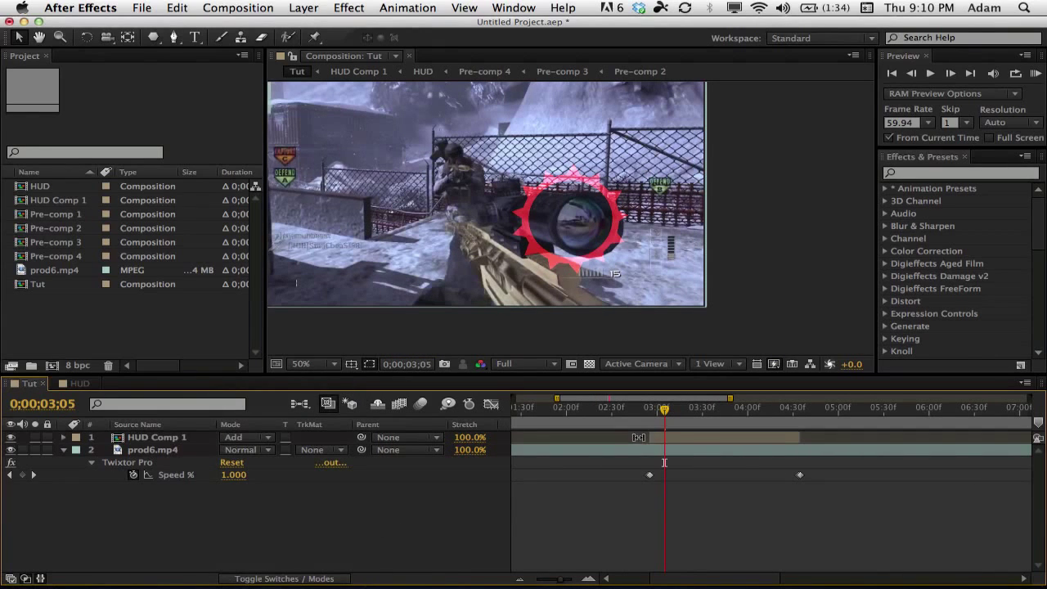
Step: At 0;00;02;55, start a Pen tool mask on HUD Comp 1, placing points along the scope's upper edge
{"action": "left_click", "coordinate": [690, 440]}
{"action": "left_click_drag", "start_coordinate": [664, 408], "coordinate": [653, 416]}
{"action": "key", "text": "period"}
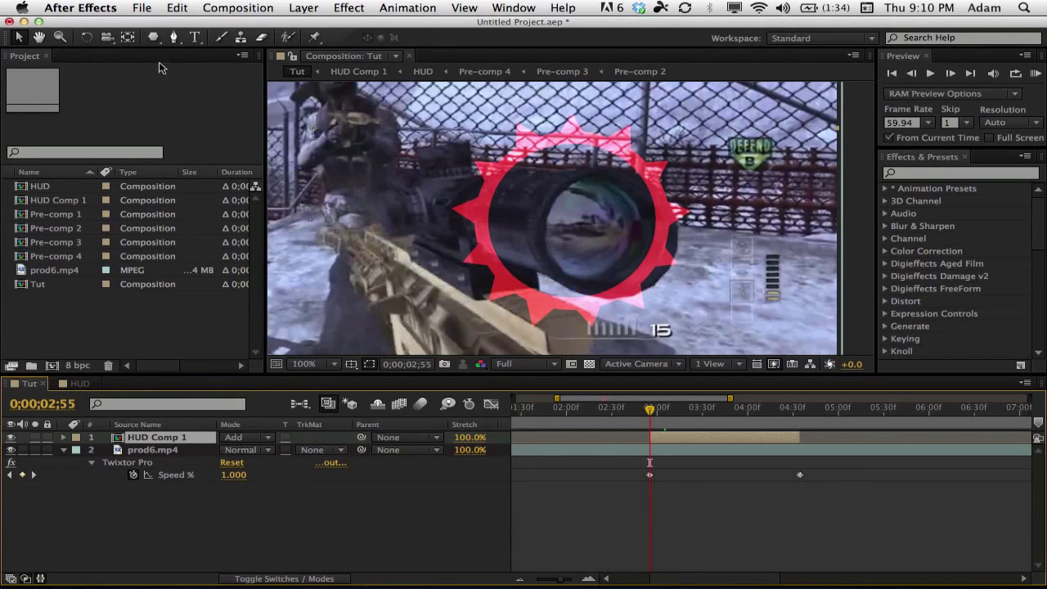
{"action": "left_click", "coordinate": [176, 38]}
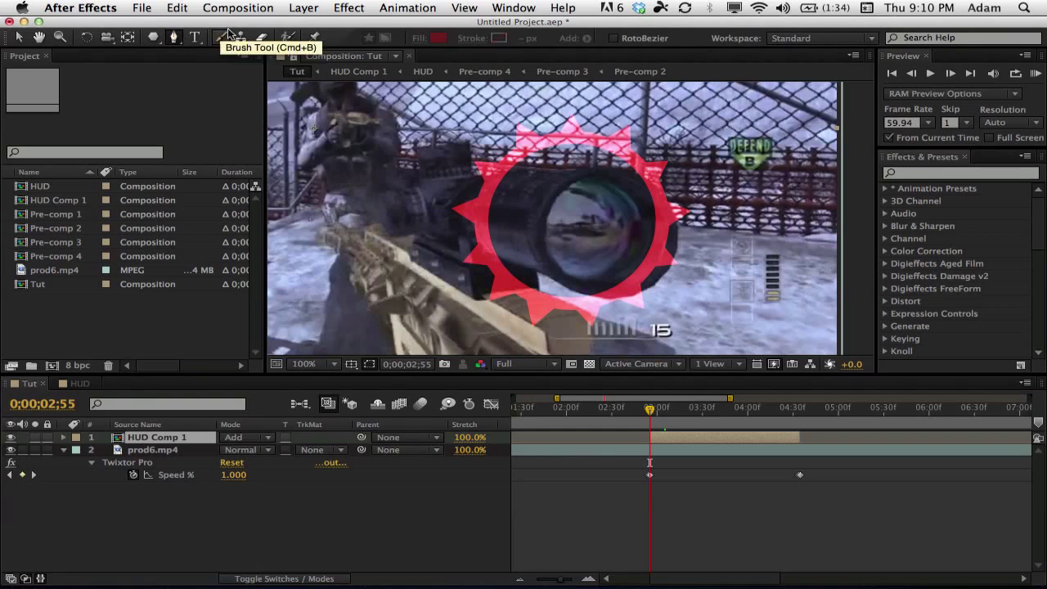
{"action": "key", "text": "period"}
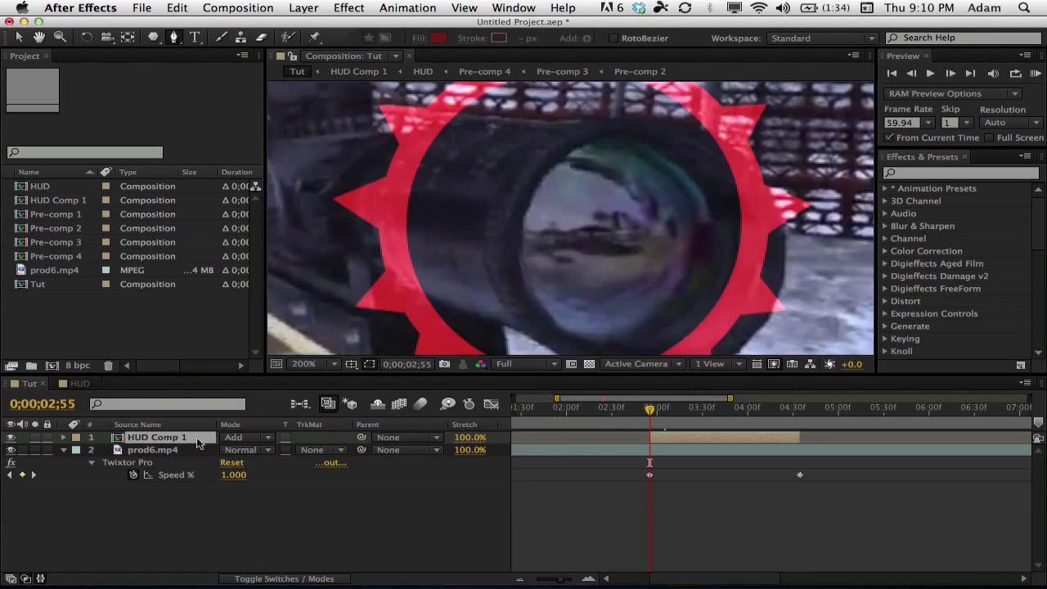
{"action": "left_click", "coordinate": [317, 579]}
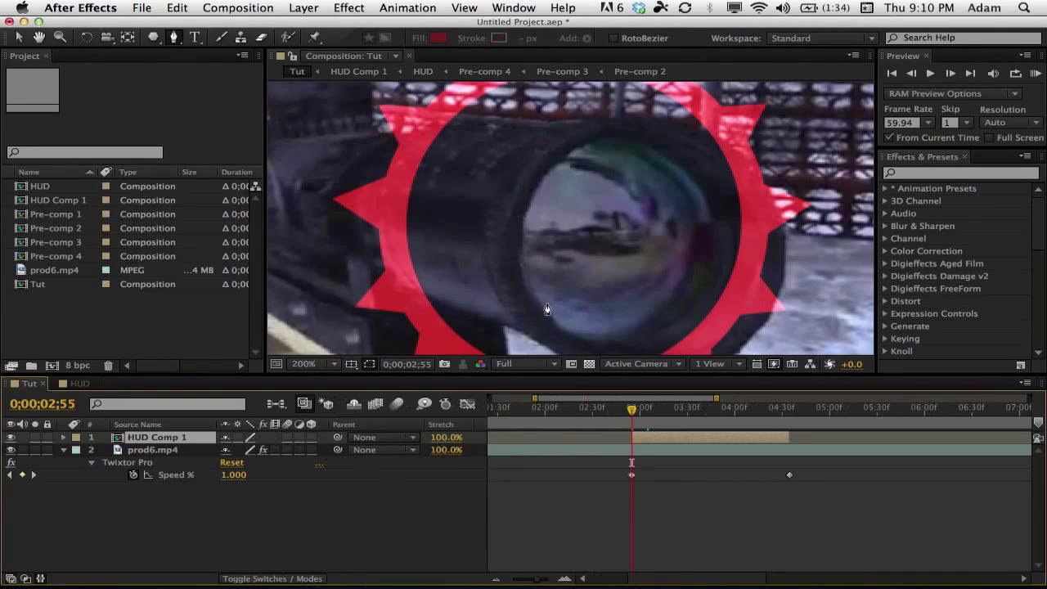
{"action": "left_click", "coordinate": [487, 121]}
{"action": "left_click", "coordinate": [581, 119]}
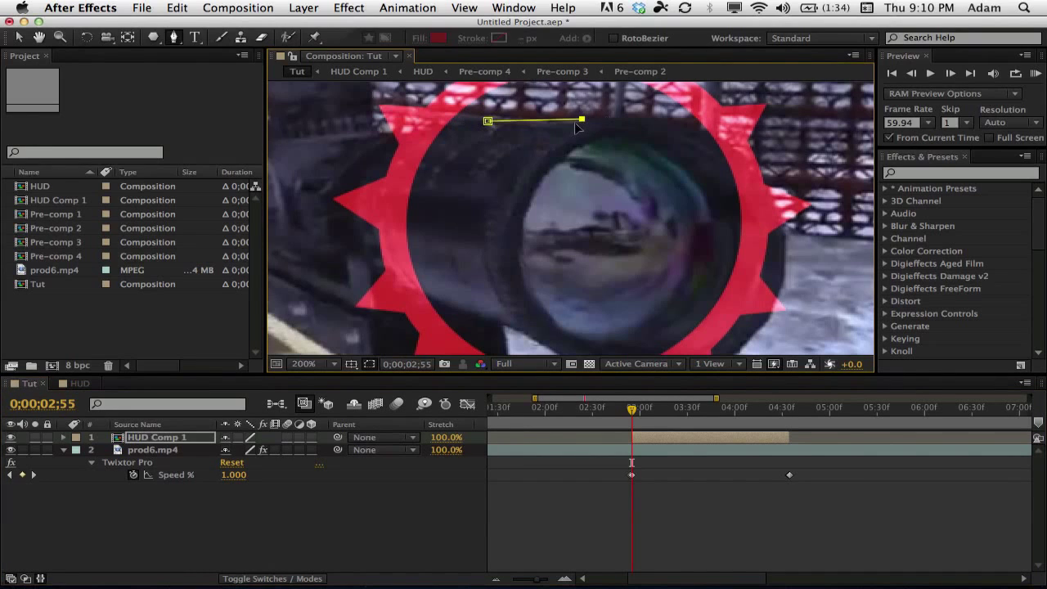
{"action": "key", "text": "ctrl+z"}
{"action": "left_click", "coordinate": [571, 123]}
{"action": "left_click", "coordinate": [587, 118]}
{"action": "left_click", "coordinate": [623, 116]}
{"action": "left_click", "coordinate": [674, 118]}
{"action": "left_click", "coordinate": [708, 129]}
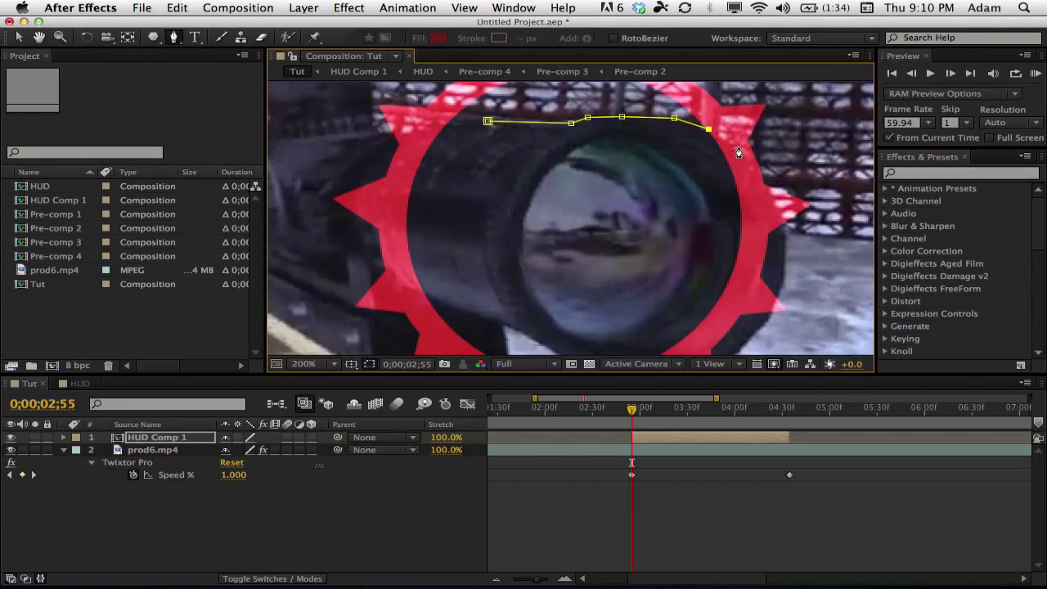
Step: Continue the mask with curved points around the scope's right rim and along the underside of the lens housing
{"action": "left_click", "coordinate": [738, 148]}
{"action": "left_click", "coordinate": [781, 218]}
{"action": "left_click_drag", "start_coordinate": [783, 237], "coordinate": [785, 244]}
{"action": "left_click_drag", "start_coordinate": [771, 316], "coordinate": [586, 265]}
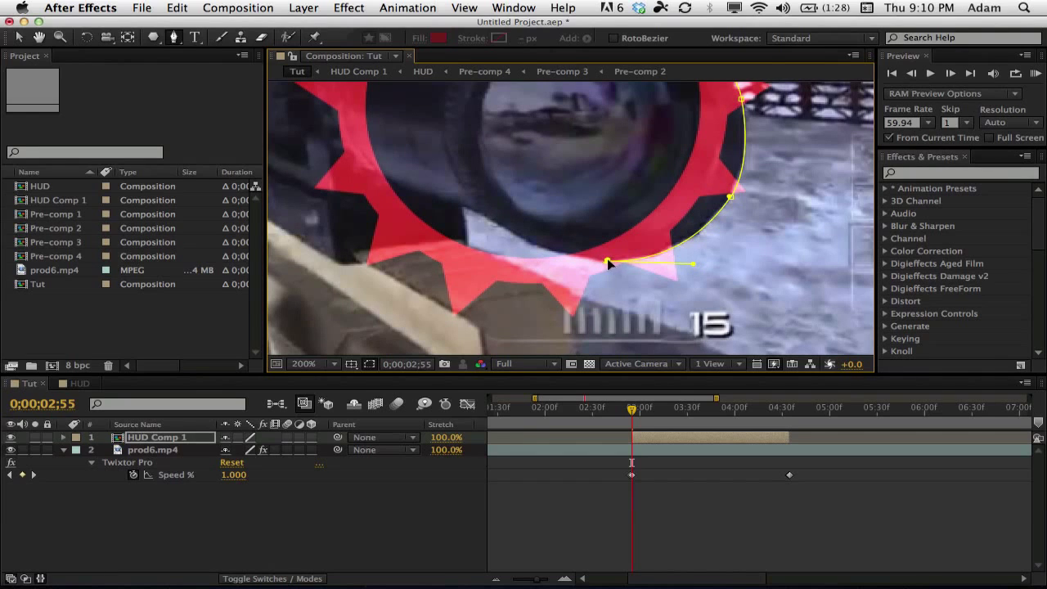
{"action": "left_click", "coordinate": [481, 217]}
{"action": "mouse_move", "coordinate": [481, 219]}
{"action": "left_mouse_down"}
{"action": "mouse_move", "coordinate": [478, 184]}
{"action": "mouse_move", "coordinate": [431, 172]}
{"action": "mouse_move", "coordinate": [483, 219]}
{"action": "left_mouse_up"}
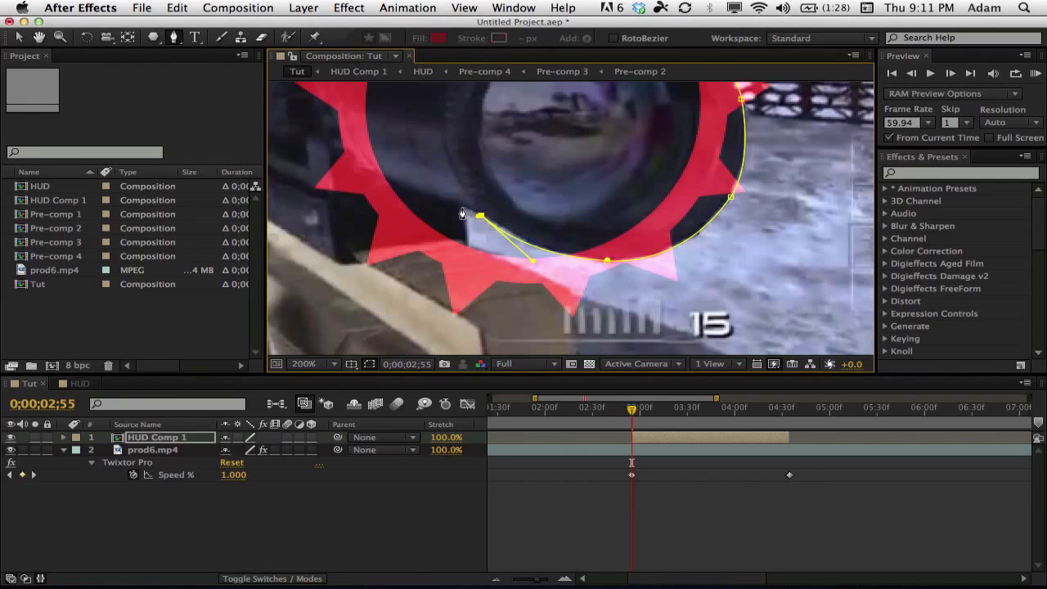
Step: Finish the HUD Comp 1 mask along the scope tube's lower-left side and close the path at its first point
{"action": "left_click", "coordinate": [461, 207]}
{"action": "left_click_drag", "start_coordinate": [401, 168], "coordinate": [594, 282]}
{"action": "left_click", "coordinate": [590, 268]}
{"action": "left_click", "coordinate": [601, 174]}
{"action": "left_click", "coordinate": [613, 154]}
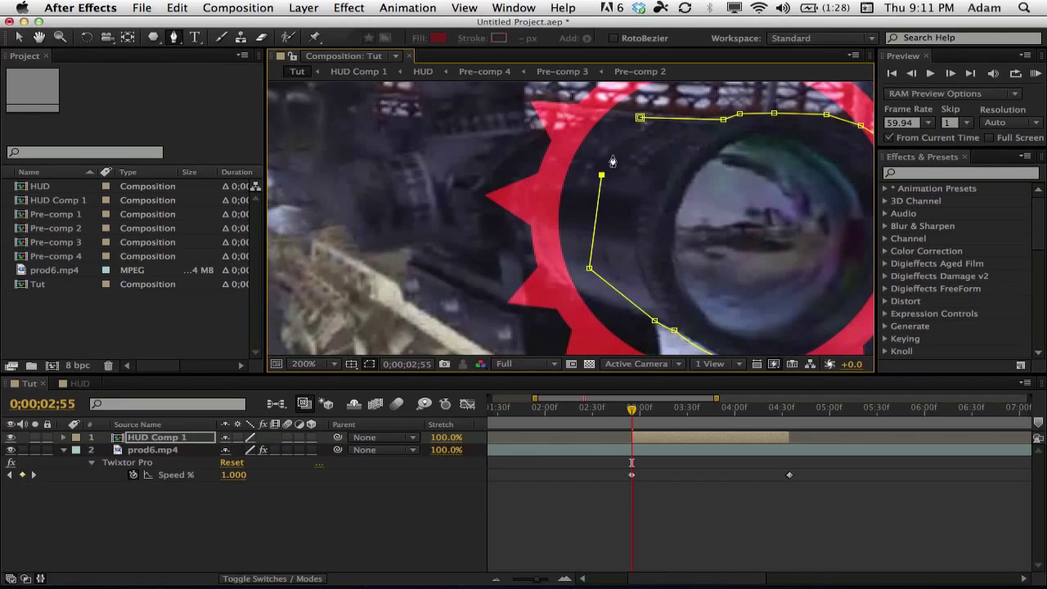
{"action": "left_click", "coordinate": [639, 119]}
{"action": "key", "text": "comma"}
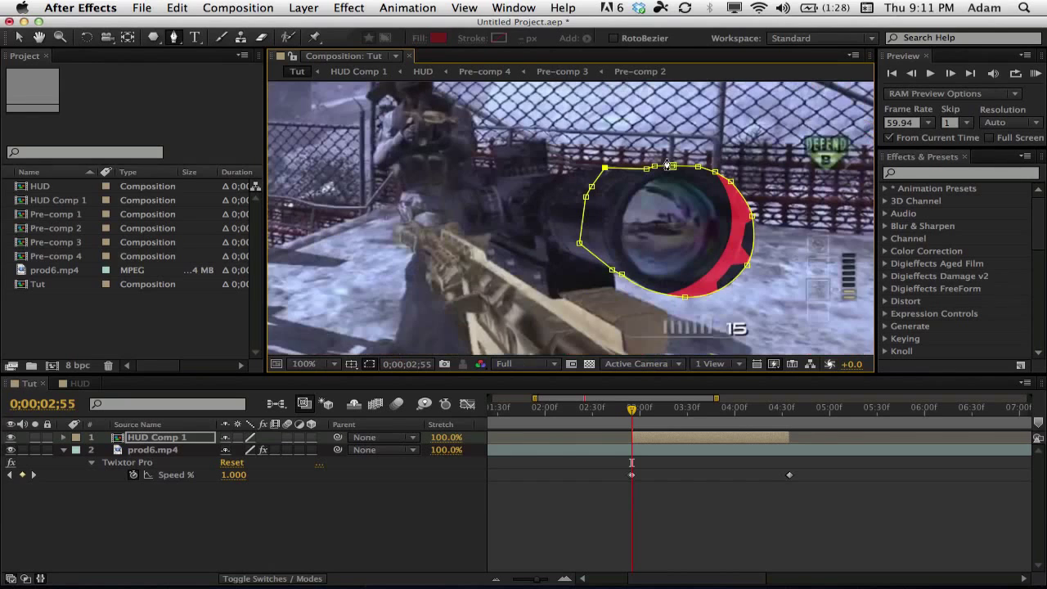
Step: Set Mask 1 on HUD Comp 1 to Subtract so the ring is hidden over the scope
{"action": "left_click", "coordinate": [669, 446]}
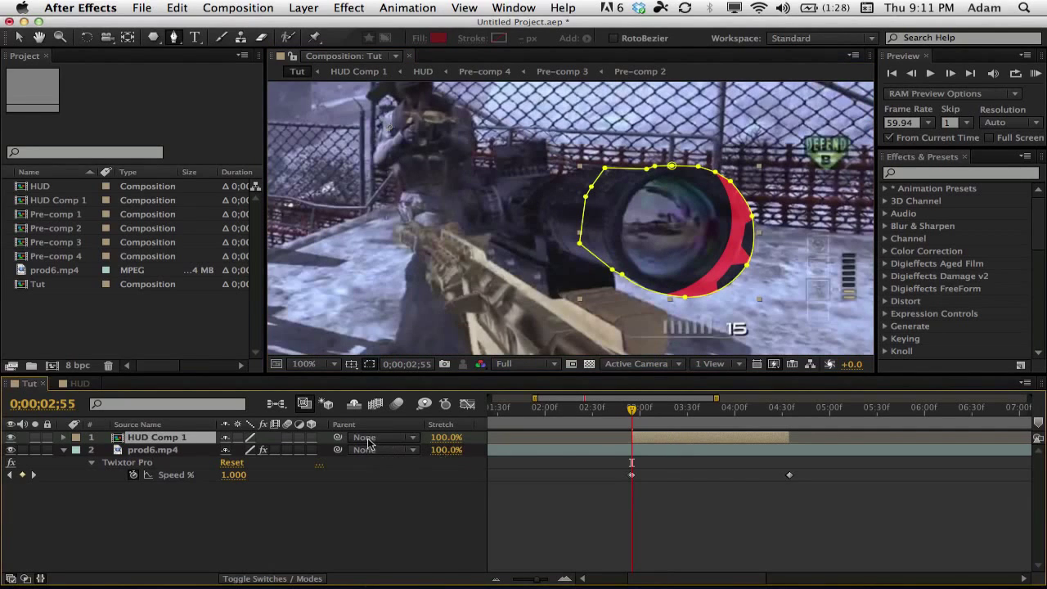
{"action": "key", "text": "m"}
{"action": "key", "text": "m"}
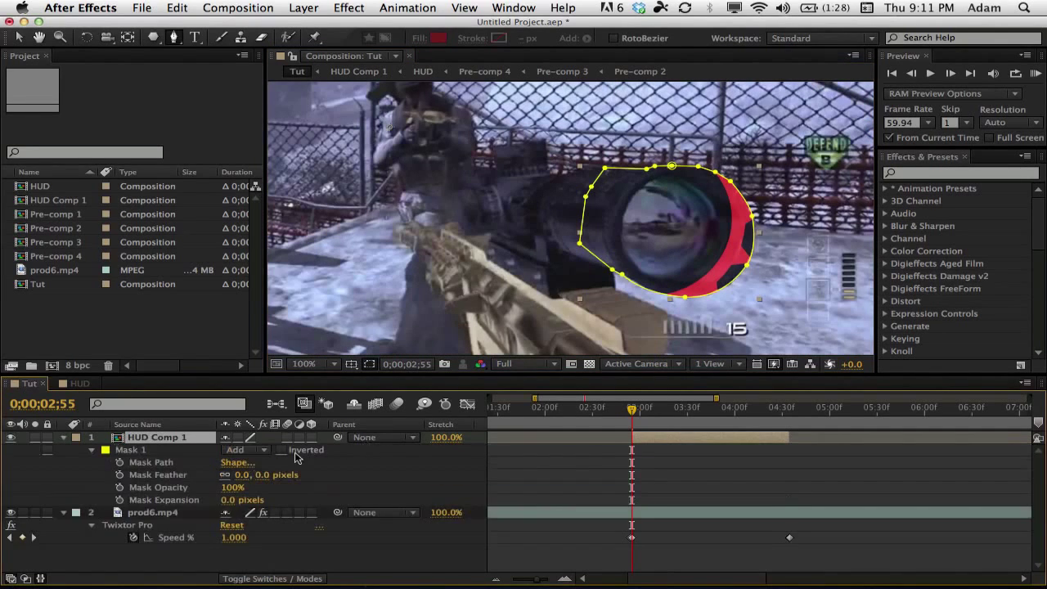
{"action": "left_click", "coordinate": [237, 451]}
{"action": "left_click", "coordinate": [266, 494]}
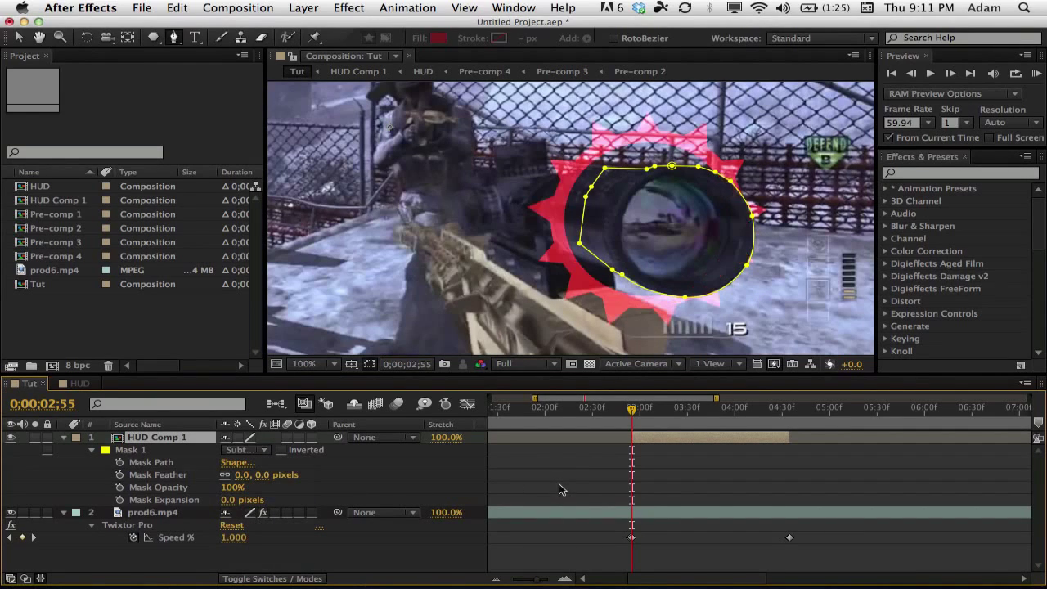
{"action": "left_click", "coordinate": [558, 484]}
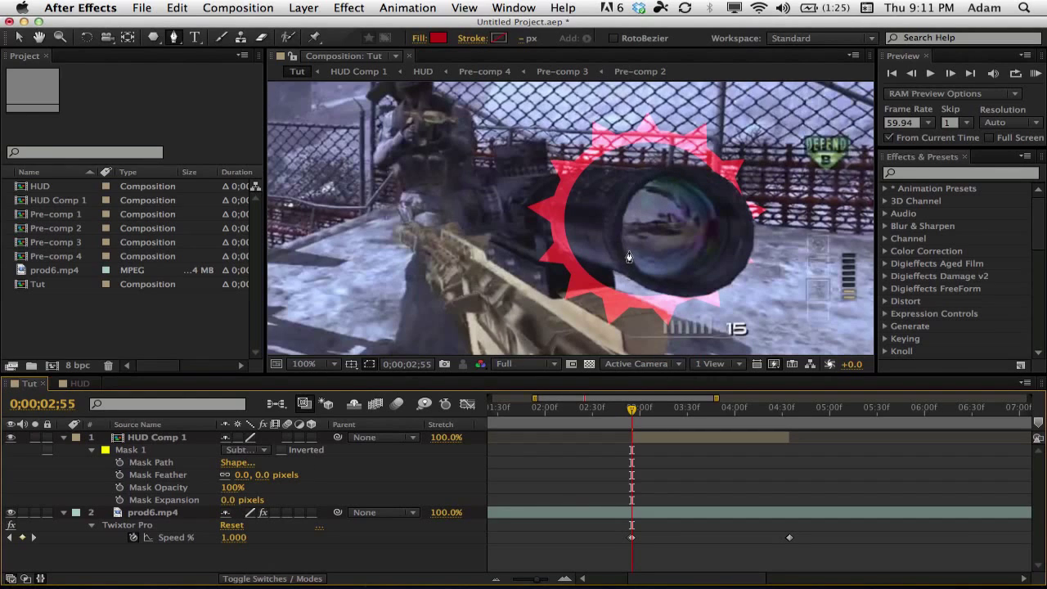
Step: Add a Position keyframe to HUD Comp 1 at 0;00;02;55
{"action": "left_click", "coordinate": [660, 431]}
{"action": "key", "text": "p"}
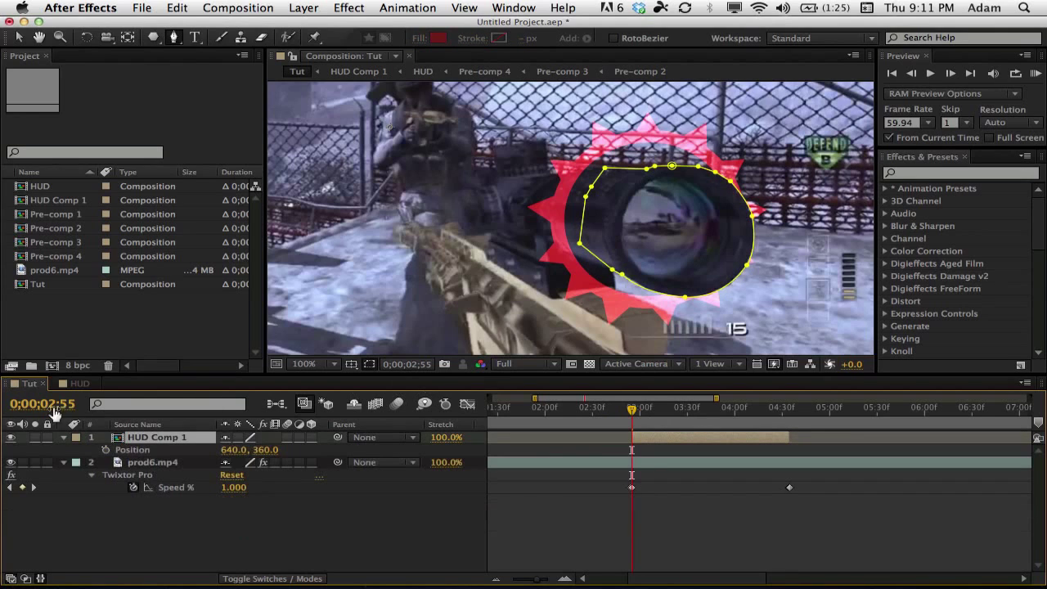
{"action": "left_click", "coordinate": [105, 449]}
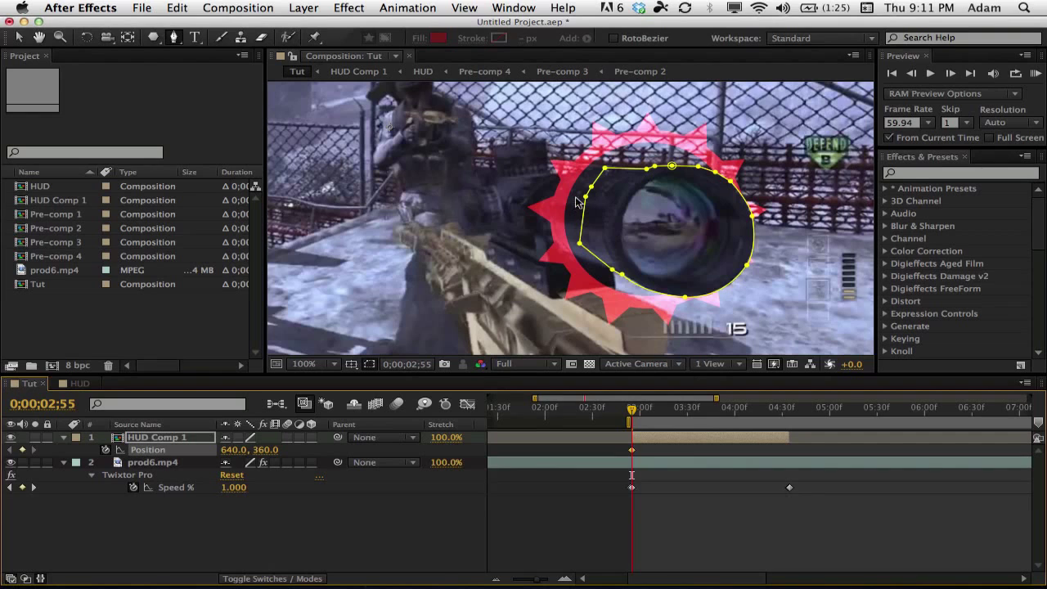
{"action": "key", "text": "v"}
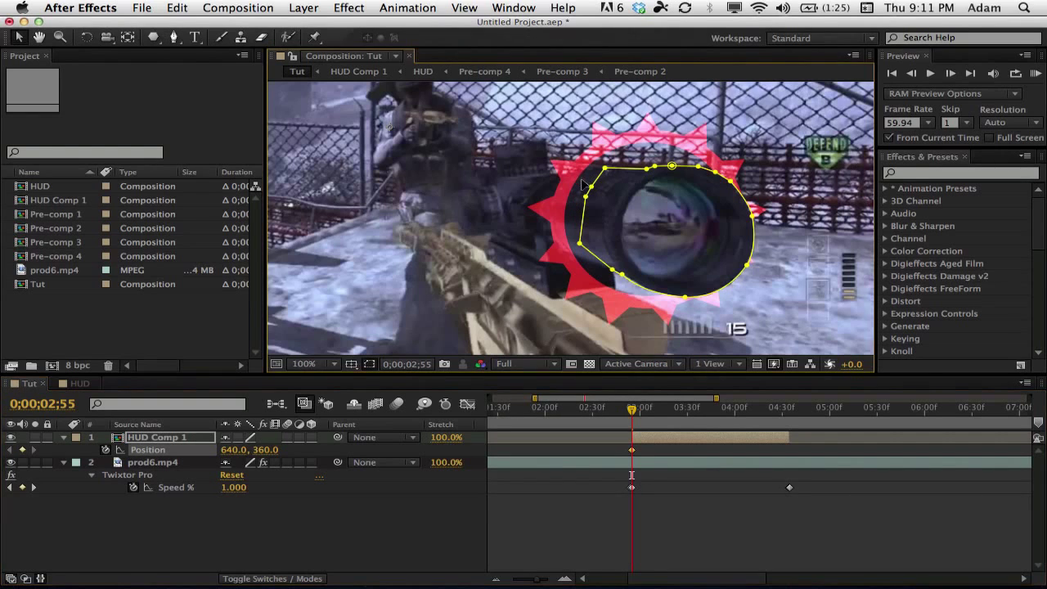
{"action": "left_click_drag", "start_coordinate": [585, 186], "coordinate": [594, 190]}
{"action": "key", "text": "cmd+z"}
{"action": "key", "text": "cmd+z"}
{"action": "double_click", "coordinate": [139, 438]}
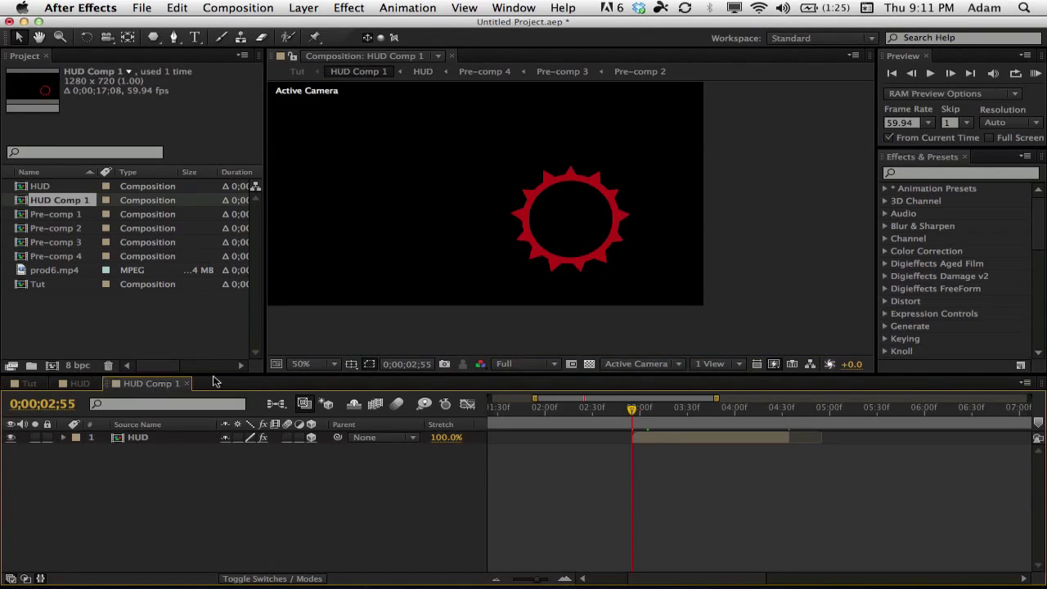
{"action": "left_click", "coordinate": [187, 383]}
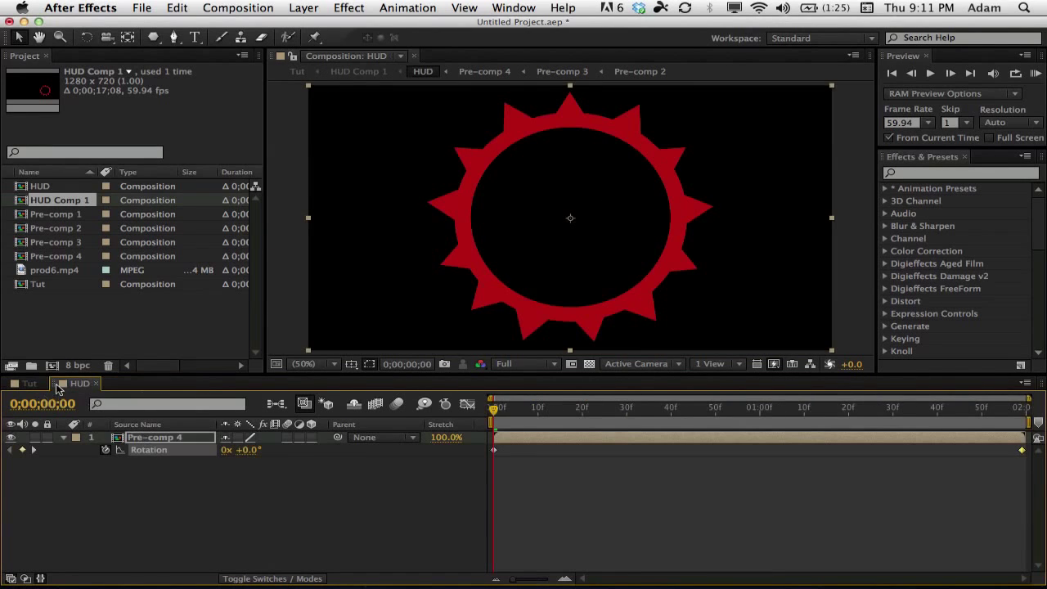
{"action": "left_click", "coordinate": [37, 384]}
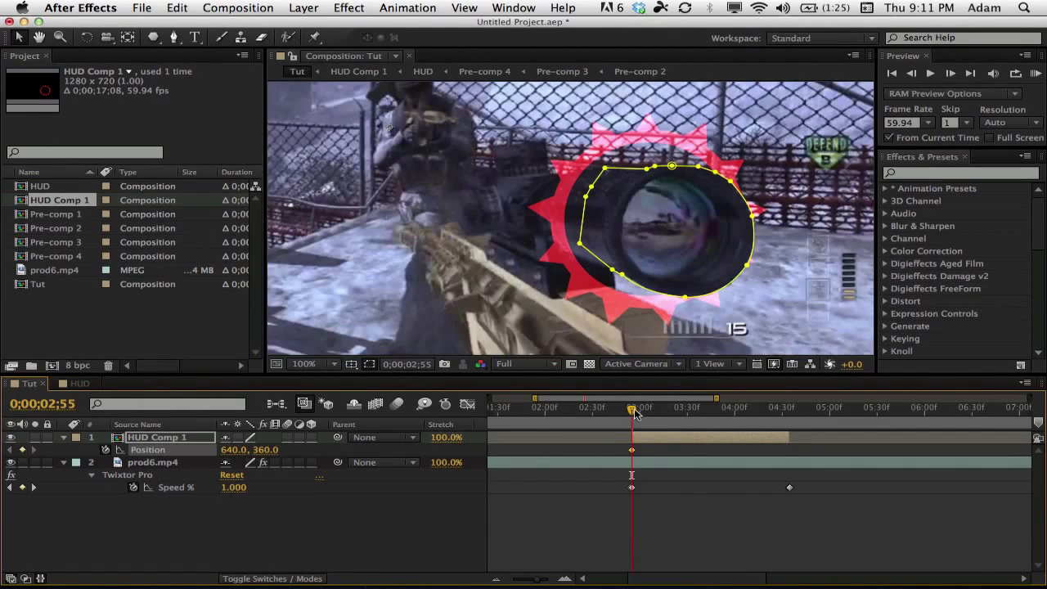
{"action": "left_click", "coordinate": [695, 498]}
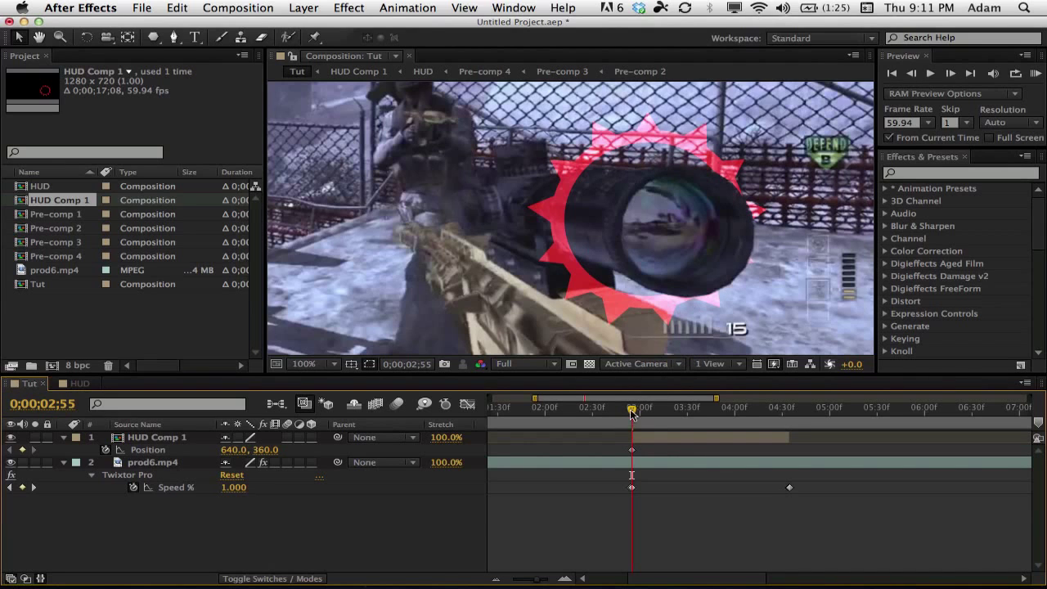
Step: At 0;00;04;34, nudge the whole Mask 1 path up and slightly left to line up with the shifted scope
{"action": "left_click_drag", "start_coordinate": [631, 411], "coordinate": [788, 408]}
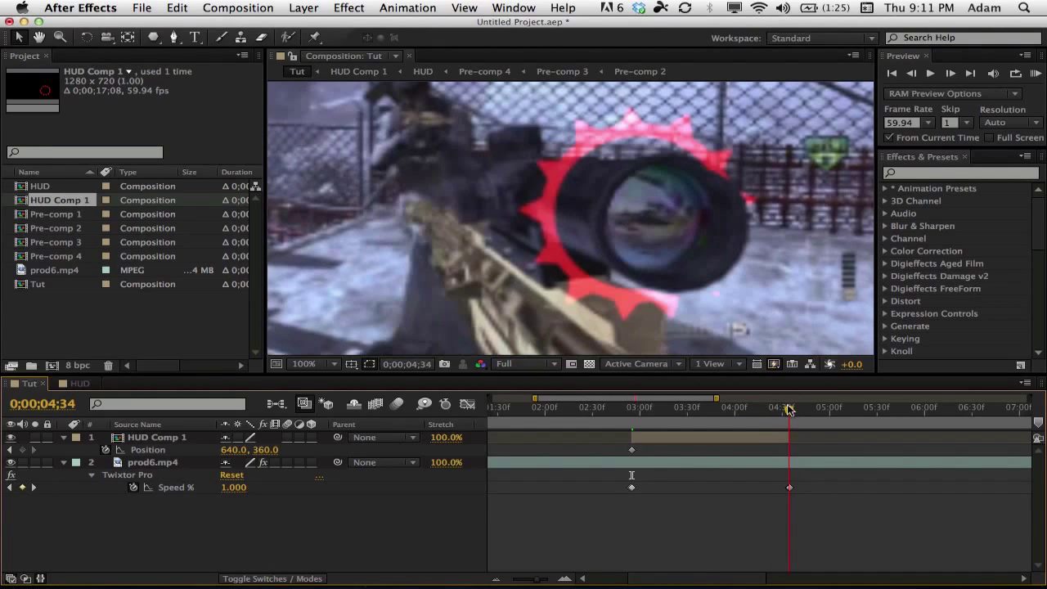
{"action": "left_click", "coordinate": [751, 434]}
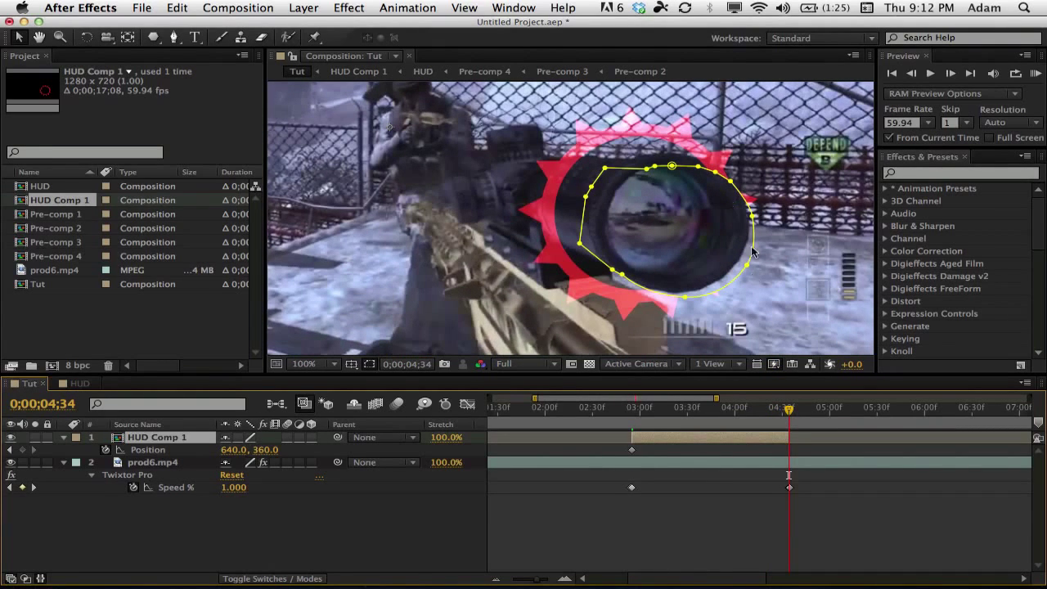
{"action": "double_click", "coordinate": [730, 285]}
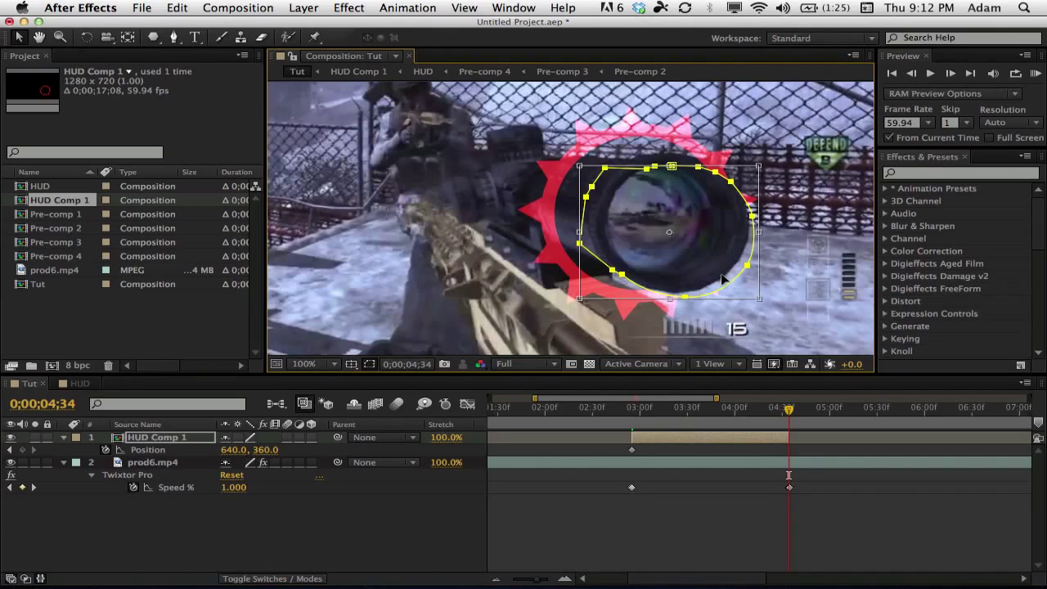
{"action": "key", "text": "Up"}
{"action": "key", "text": "Up"}
{"action": "key", "text": "Up"}
{"action": "key", "text": "Up"}
{"action": "key", "text": "Up"}
{"action": "key", "text": "Up"}
{"action": "key", "text": "Up"}
{"action": "key", "text": "Up"}
{"action": "key", "text": "Up"}
{"action": "key", "text": "Up"}
{"action": "key", "text": "Up"}
{"action": "key", "text": "Left"}
{"action": "key", "text": "Left"}
{"action": "key", "text": "Left"}
{"action": "key", "text": "Left"}
{"action": "key", "text": "Left"}
{"action": "key", "text": "Left"}
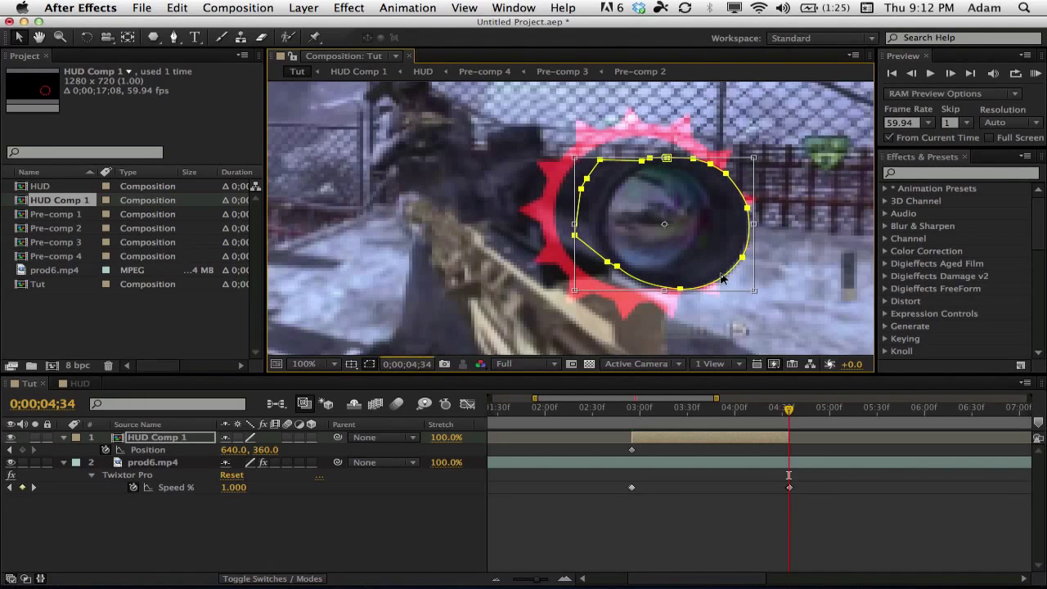
{"action": "left_click", "coordinate": [733, 521]}
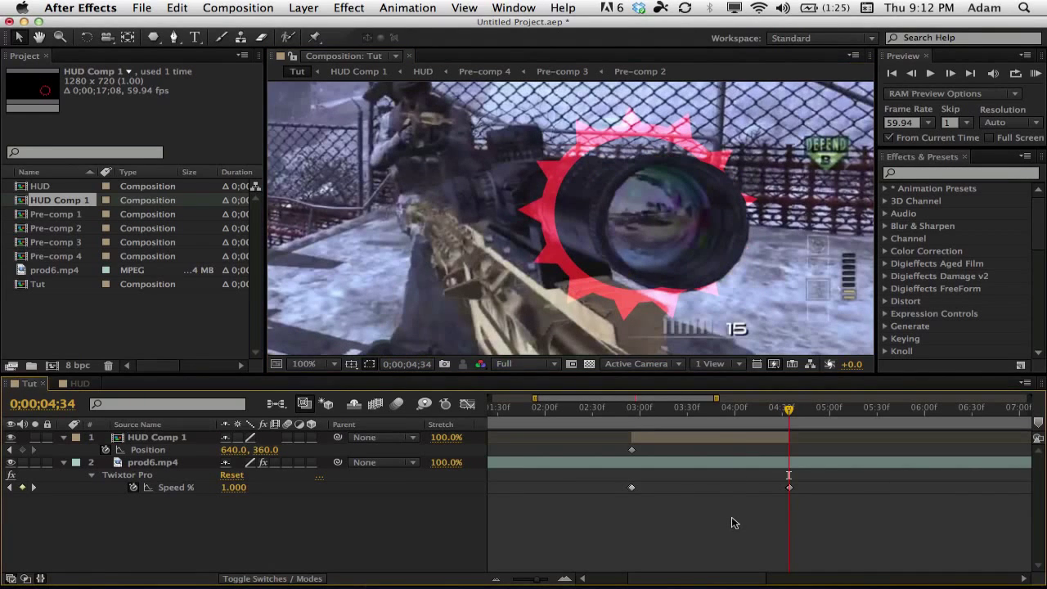
Step: Reshape Mask 1 by moving its bottom, lower-right and lower-left points to fit the scope's underside at 0;00;04;34
{"action": "left_click", "coordinate": [746, 441]}
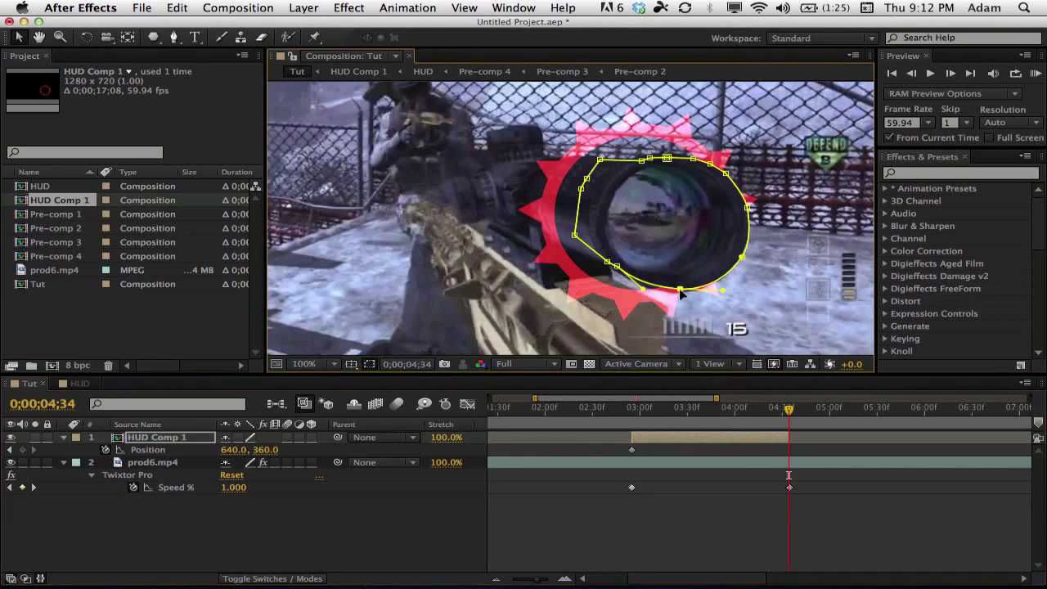
{"action": "left_click_drag", "start_coordinate": [680, 291], "coordinate": [676, 294]}
{"action": "left_click", "coordinate": [742, 258]}
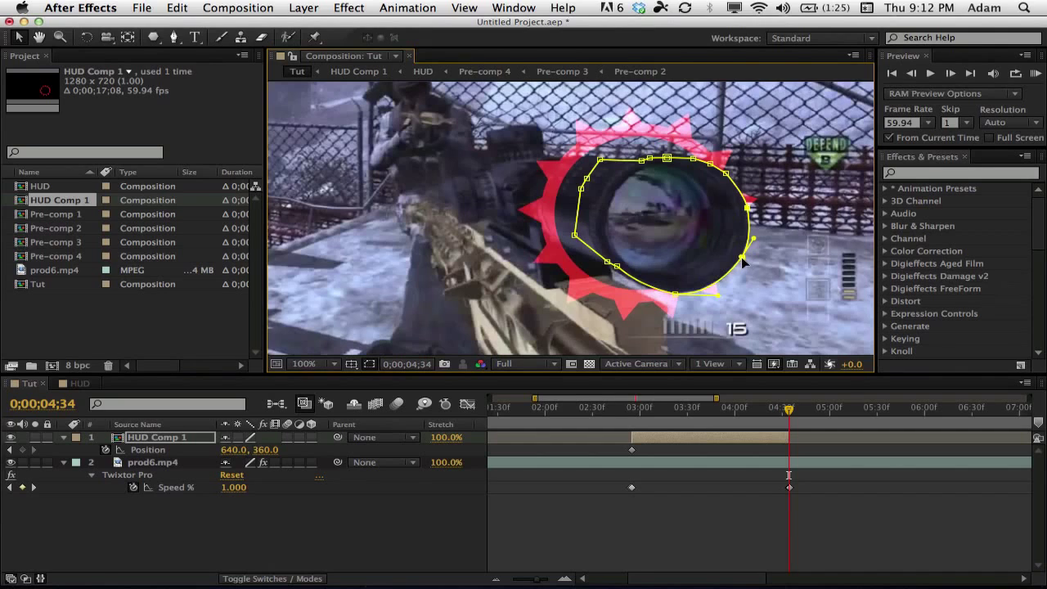
{"action": "left_click_drag", "start_coordinate": [742, 258], "coordinate": [743, 261]}
{"action": "left_click", "coordinate": [615, 266]}
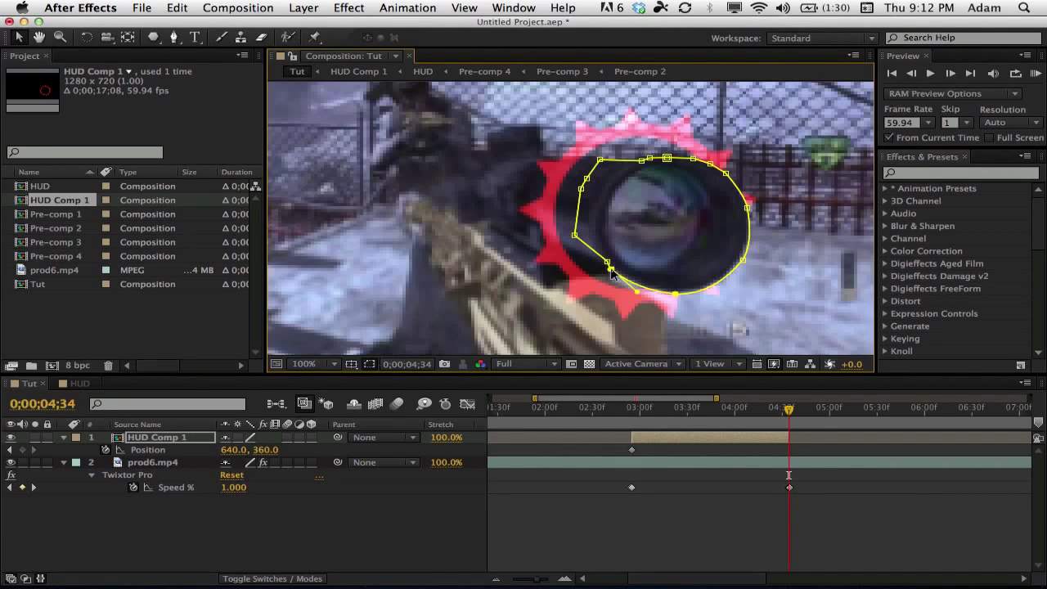
{"action": "left_click", "coordinate": [730, 539]}
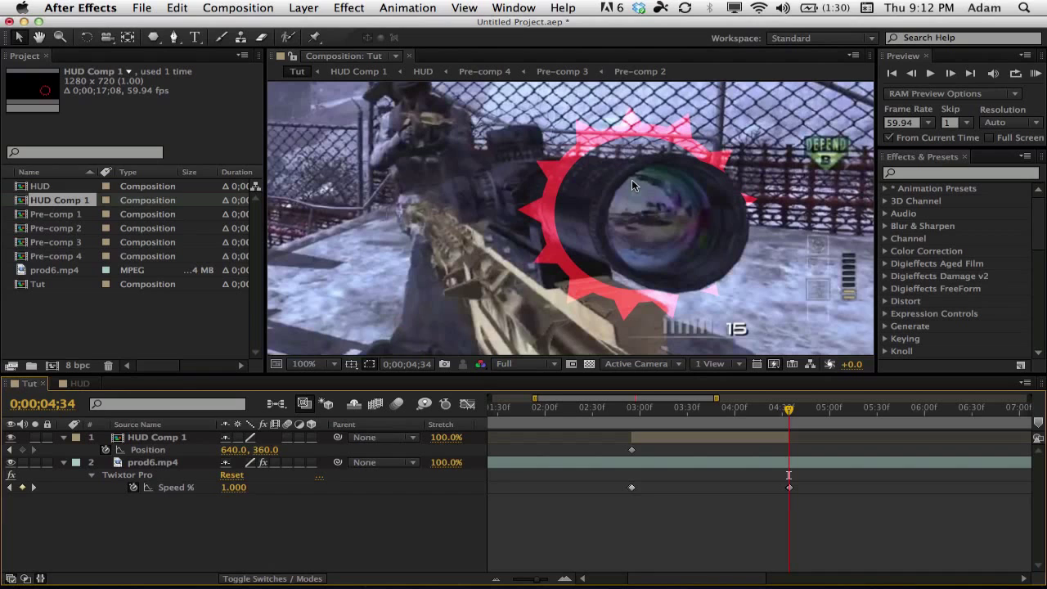
{"action": "left_click", "coordinate": [159, 437]}
{"action": "key", "text": "s"}
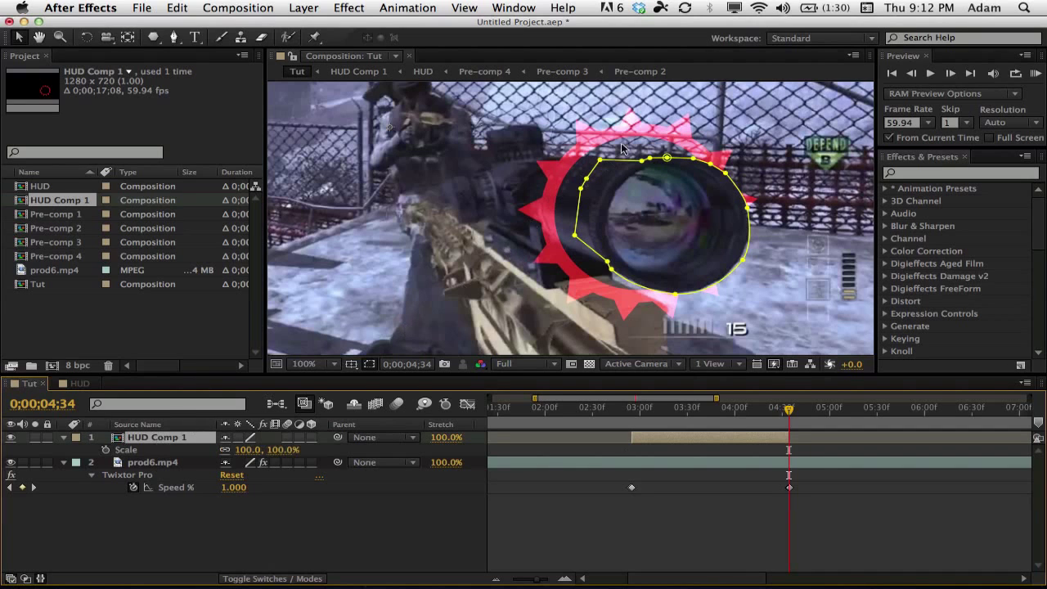
{"action": "left_click_drag", "start_coordinate": [248, 451], "coordinate": [236, 452]}
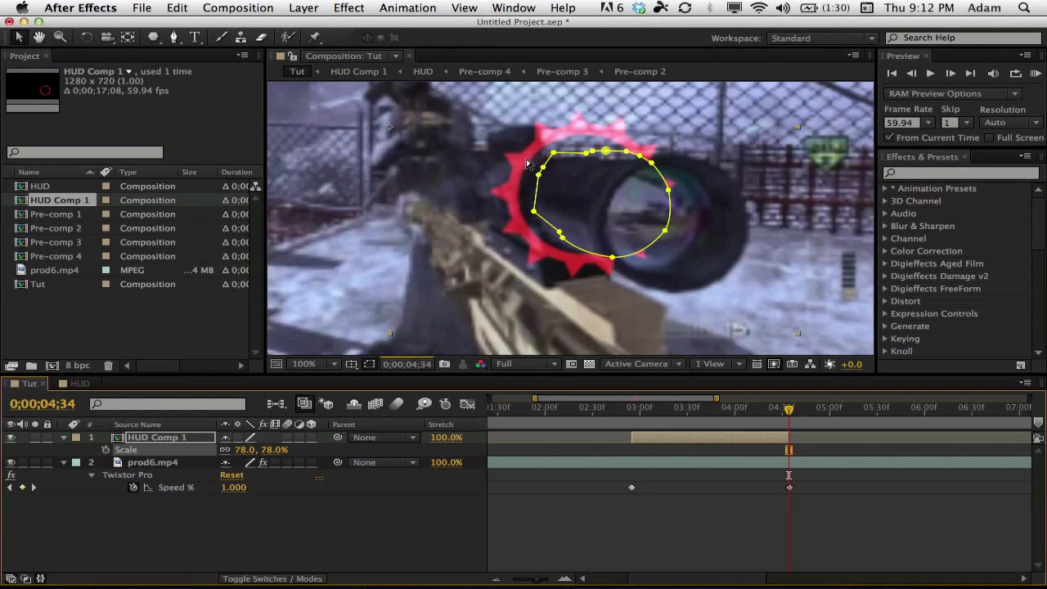
{"action": "left_click", "coordinate": [160, 440]}
{"action": "left_click_drag", "start_coordinate": [542, 166], "coordinate": [595, 199]}
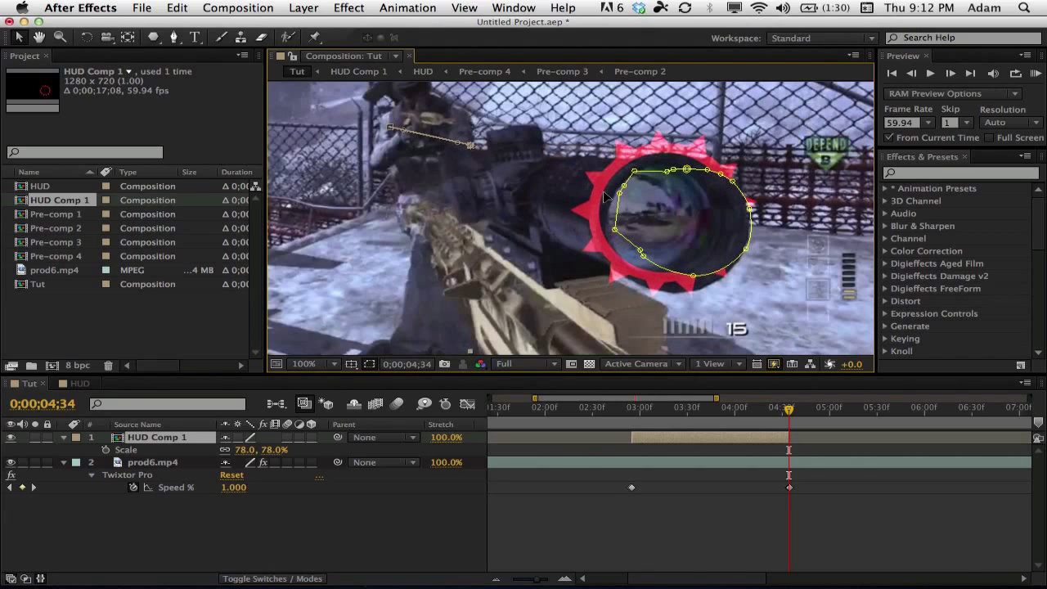
{"action": "key", "text": "super+z"}
{"action": "key", "text": "super+z"}
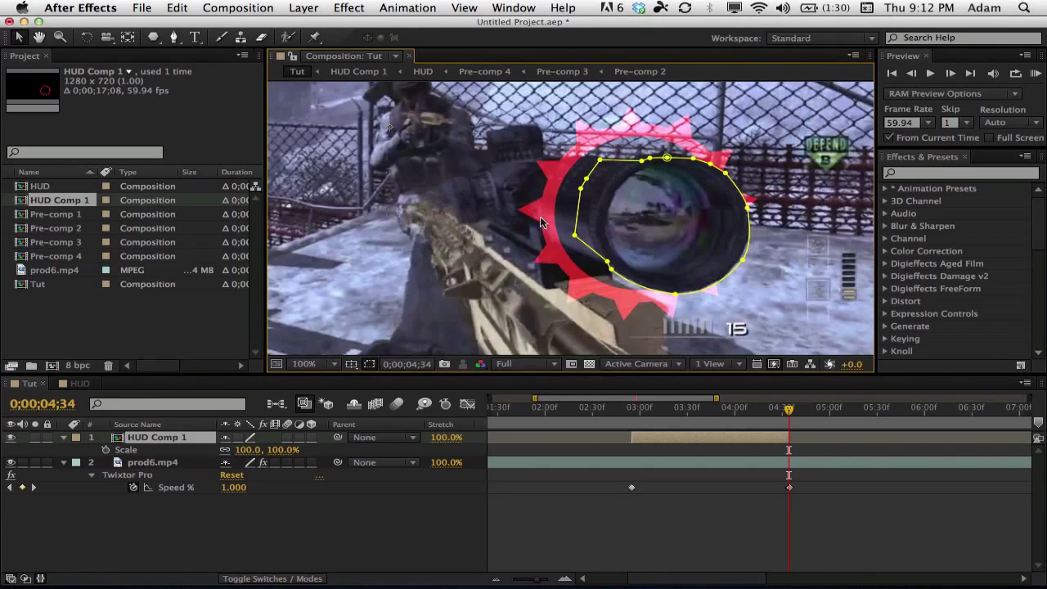
Step: Scrub the timeline around the start of HUD Comp 1 to check how the masked ring follows the scope
{"action": "left_click", "coordinate": [708, 508]}
{"action": "left_click", "coordinate": [715, 292]}
{"action": "left_click", "coordinate": [745, 514]}
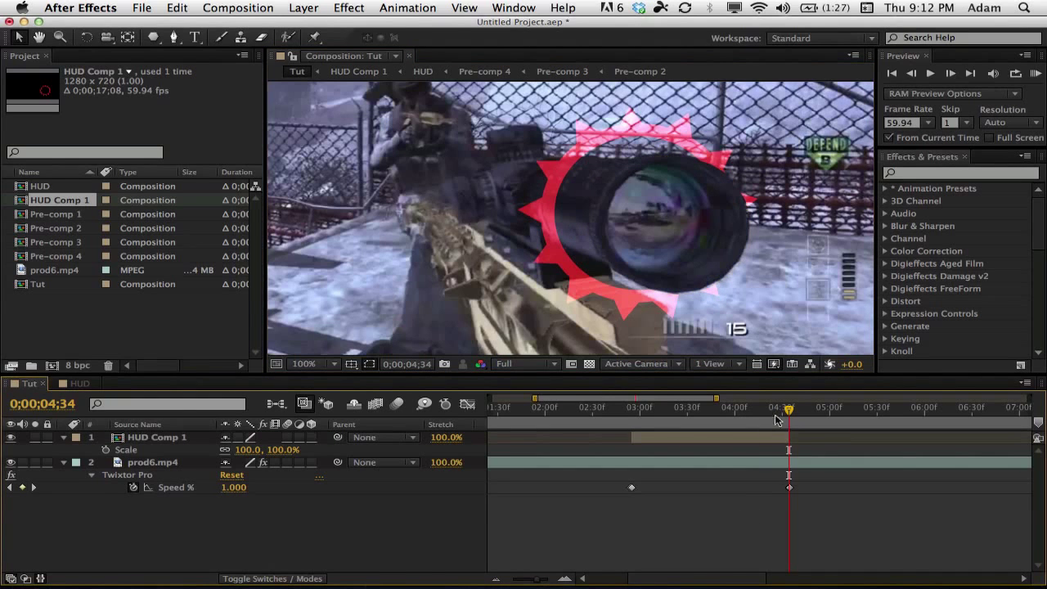
{"action": "left_click_drag", "start_coordinate": [789, 408], "coordinate": [576, 409]}
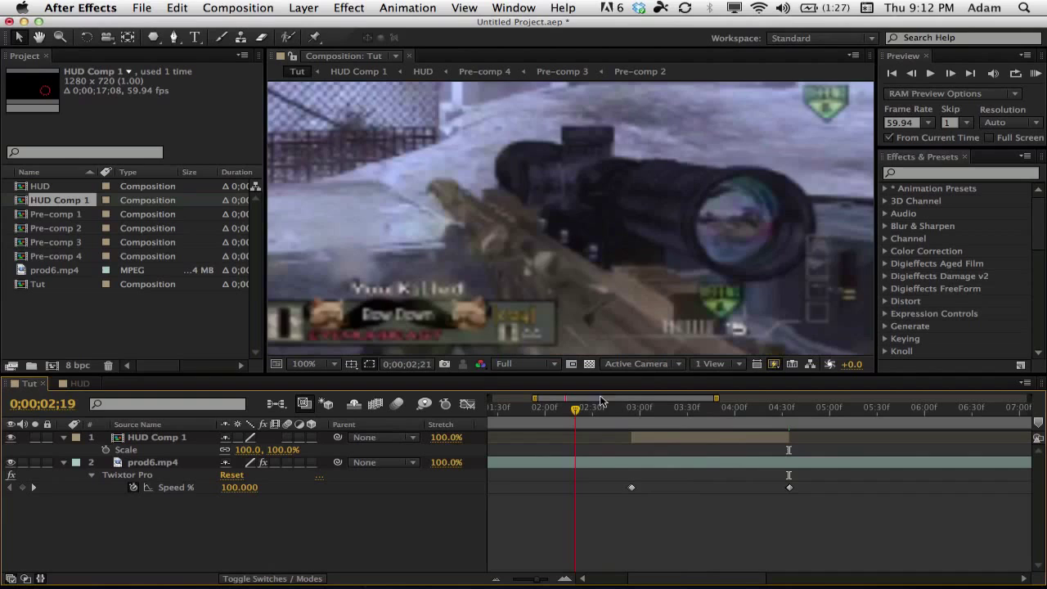
{"action": "left_click", "coordinate": [652, 400]}
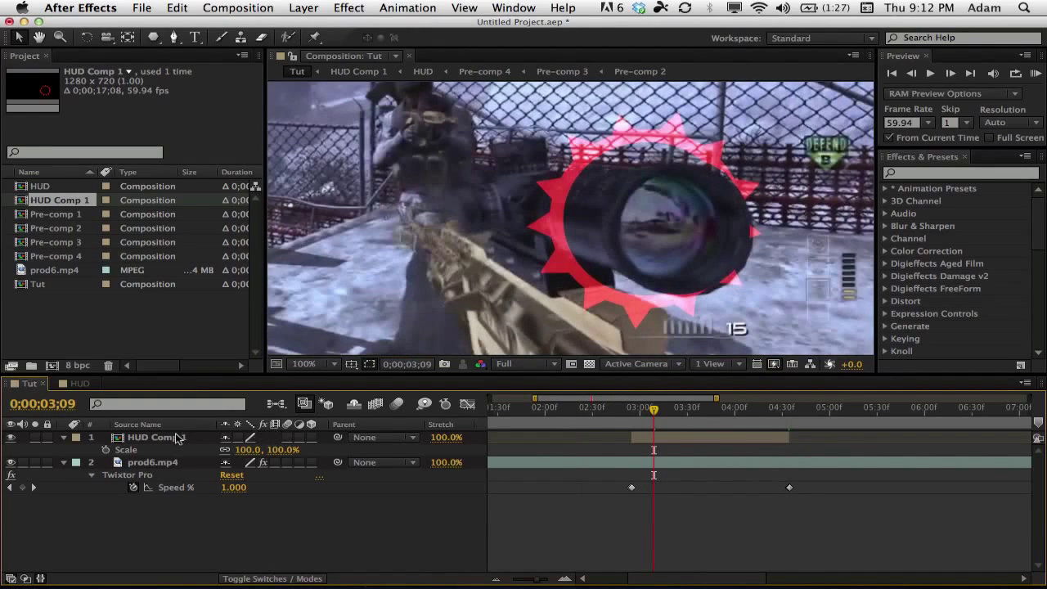
{"action": "left_click", "coordinate": [634, 411]}
{"action": "mouse_move", "coordinate": [638, 413]}
{"action": "left_mouse_down"}
{"action": "mouse_move", "coordinate": [790, 410]}
{"action": "mouse_move", "coordinate": [647, 407]}
{"action": "left_mouse_up"}
Step: Keyframe Mask 1's Mask Path at 0;00;02;55 and 0;00;04;34, and return to 0;00;02;55
{"action": "key", "text": "j"}
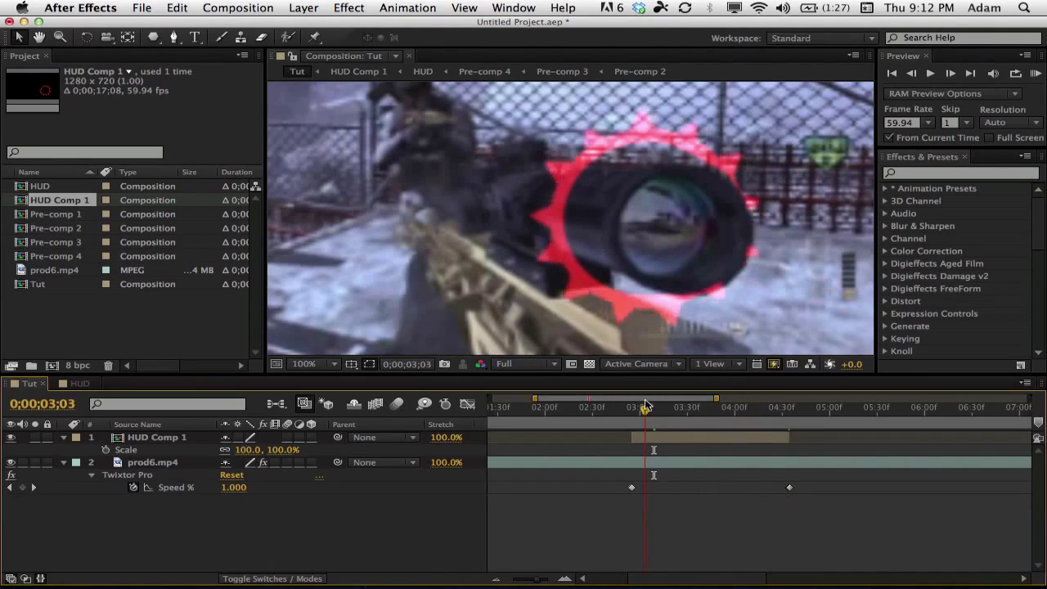
{"action": "left_click", "coordinate": [646, 439]}
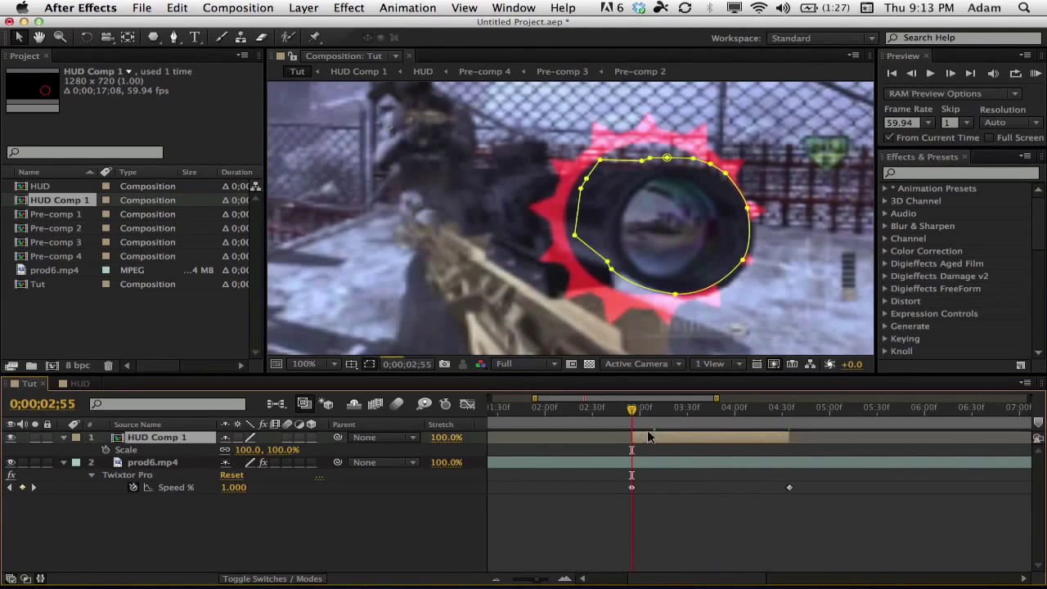
{"action": "key", "text": "m"}
{"action": "key", "text": "m"}
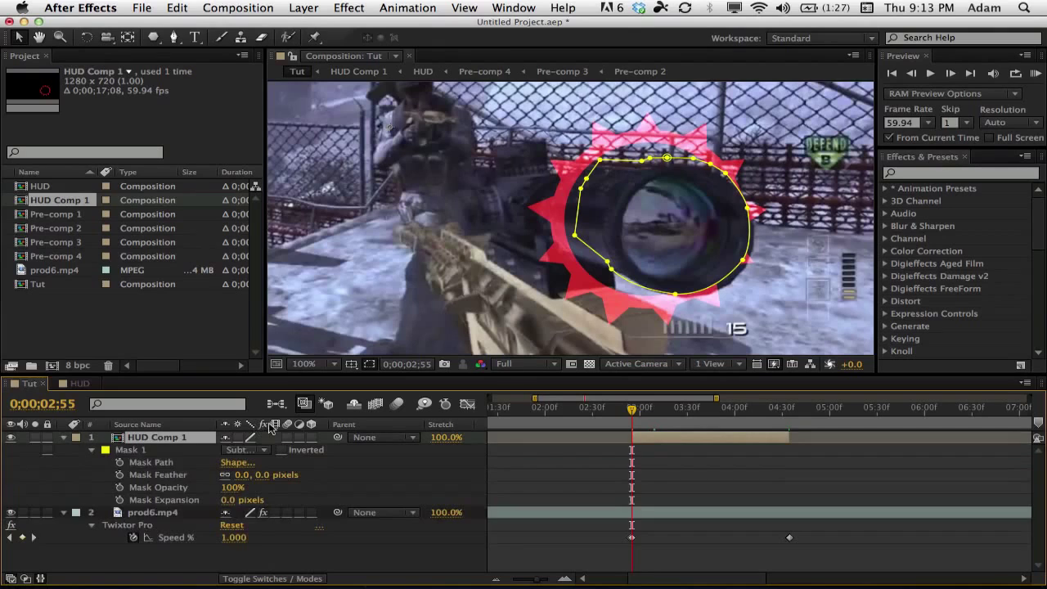
{"action": "left_click", "coordinate": [120, 462]}
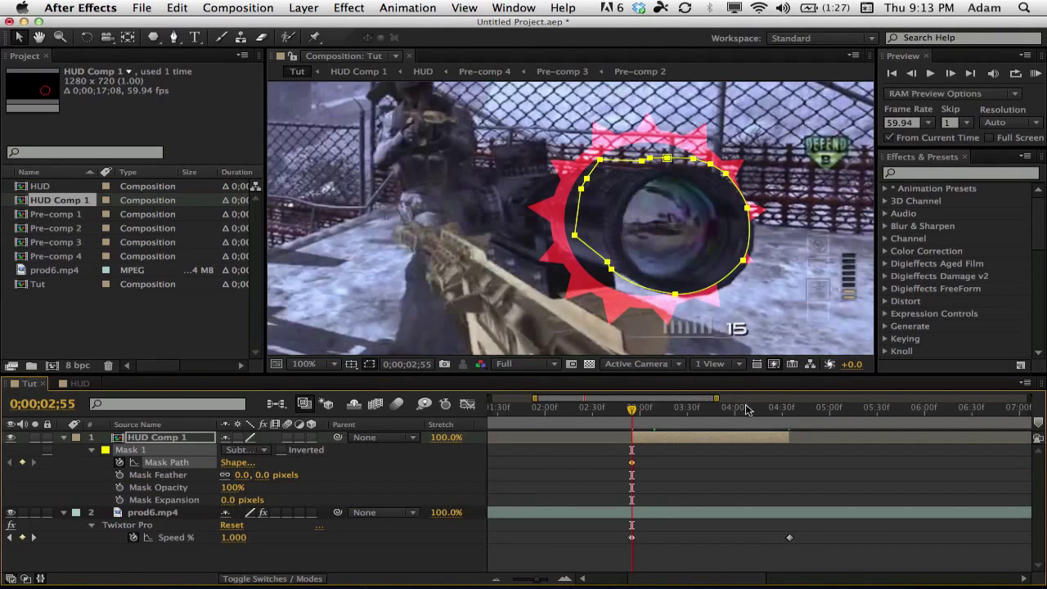
{"action": "left_click", "coordinate": [788, 407]}
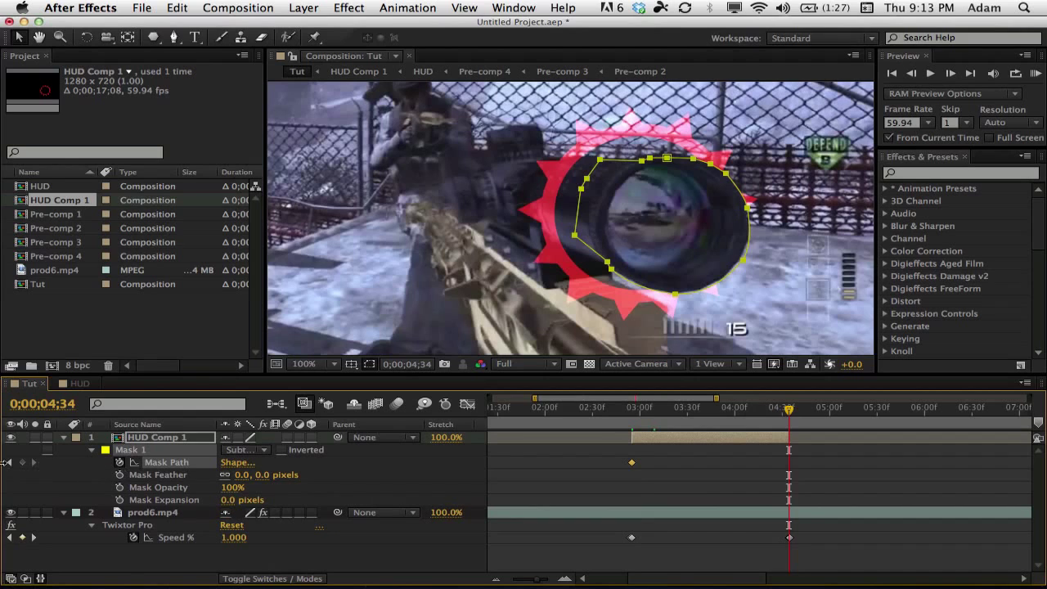
{"action": "left_click", "coordinate": [22, 462]}
{"action": "left_click", "coordinate": [631, 408]}
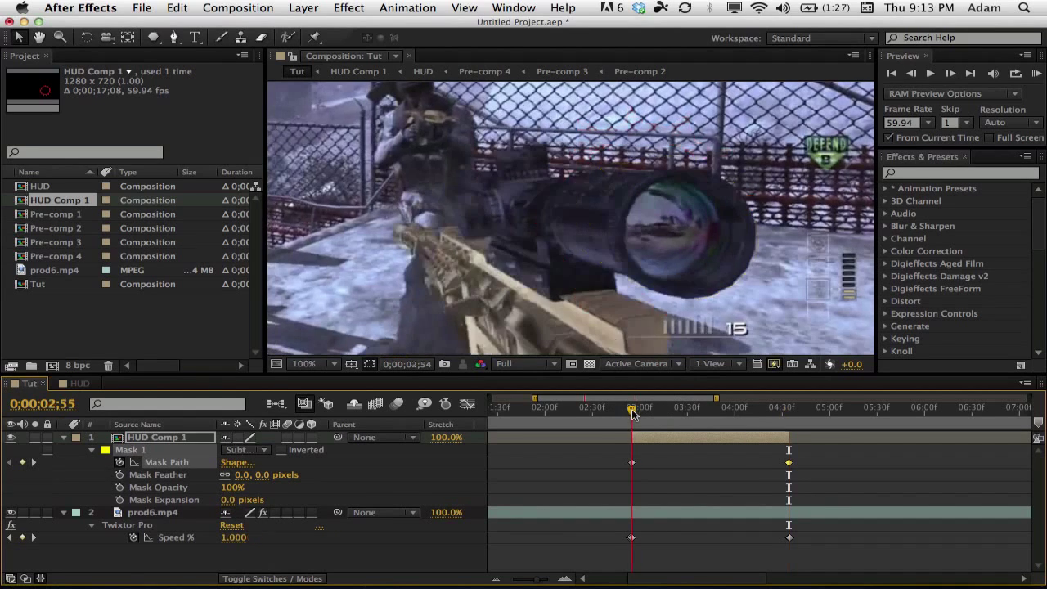
{"action": "double_click", "coordinate": [704, 284]}
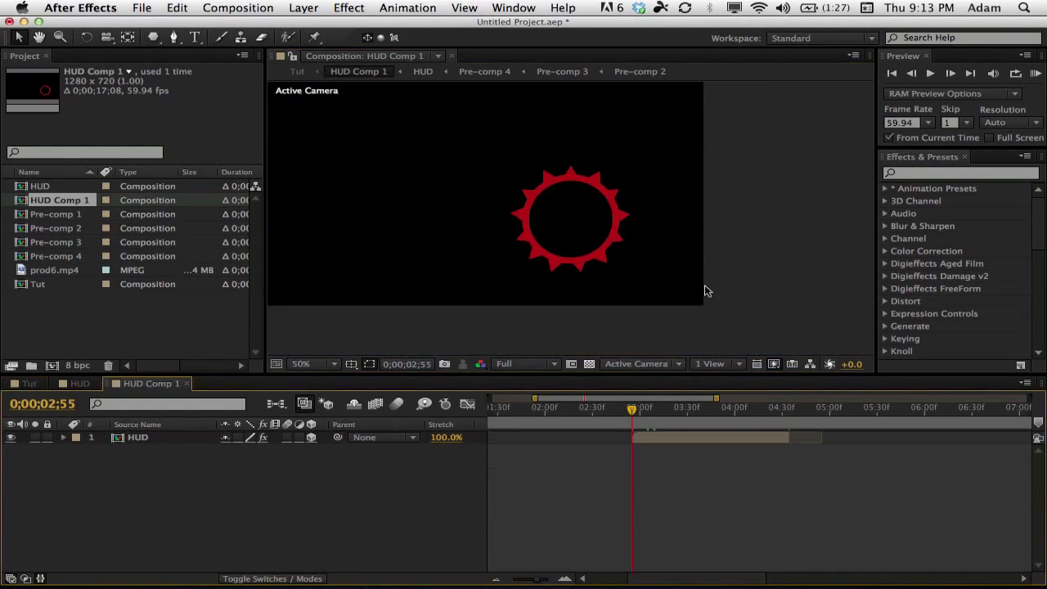
{"action": "key", "text": "k"}
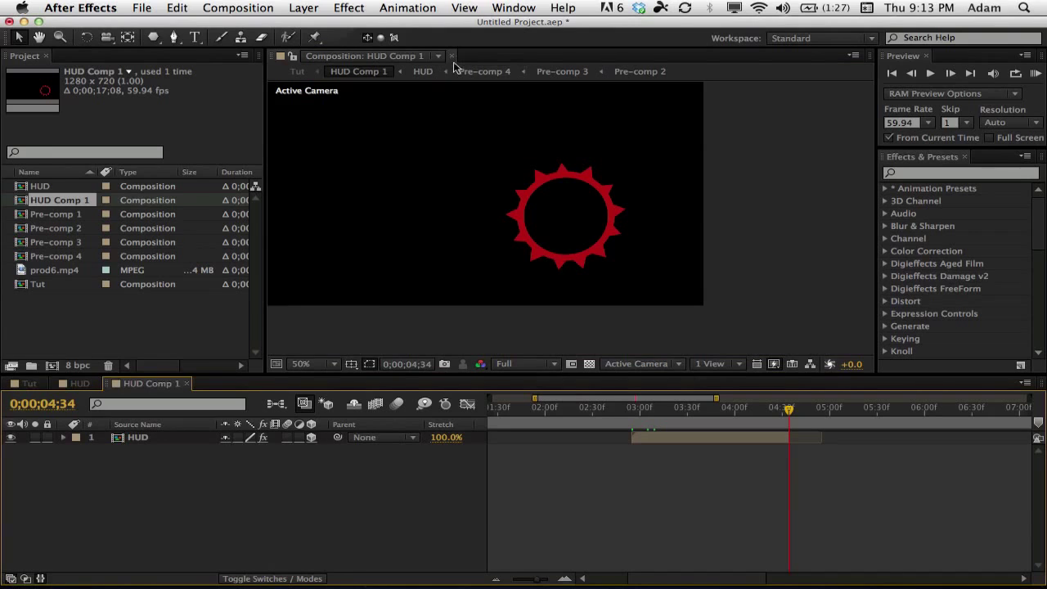
{"action": "left_click", "coordinate": [179, 7]}
{"action": "left_click", "coordinate": [465, 87]}
{"action": "left_click", "coordinate": [453, 56]}
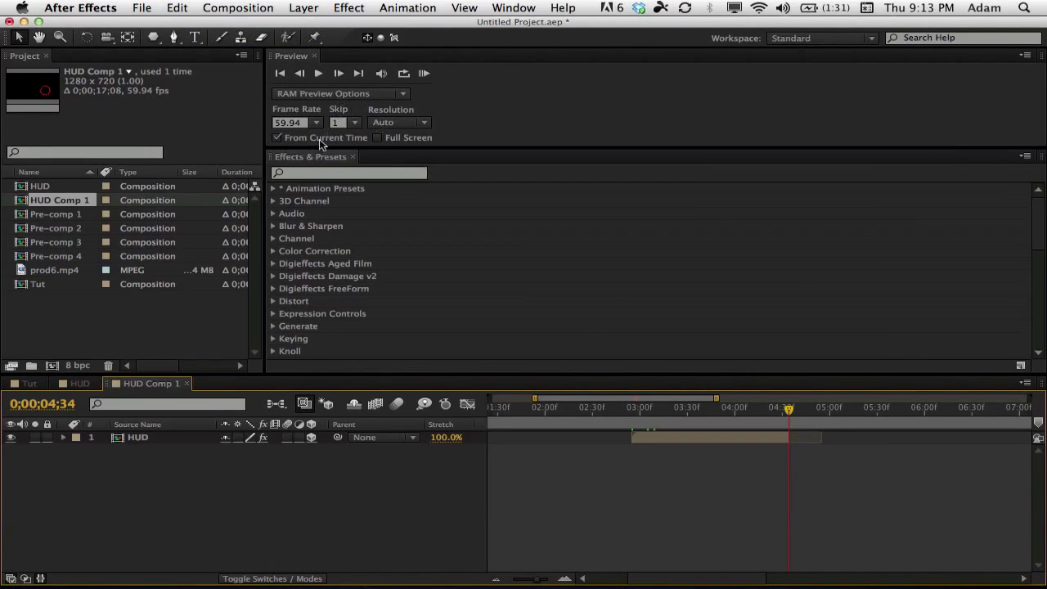
Step: Reset the Standard workspace to its original layout and confirm
{"action": "left_click", "coordinate": [481, 8]}
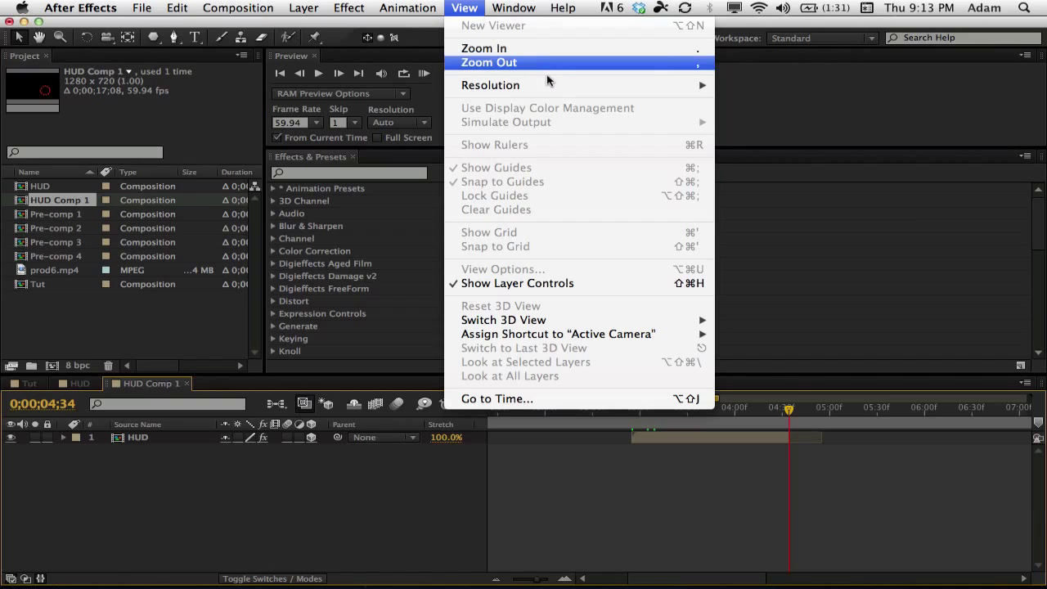
{"action": "mouse_move", "coordinate": [513, 7]}
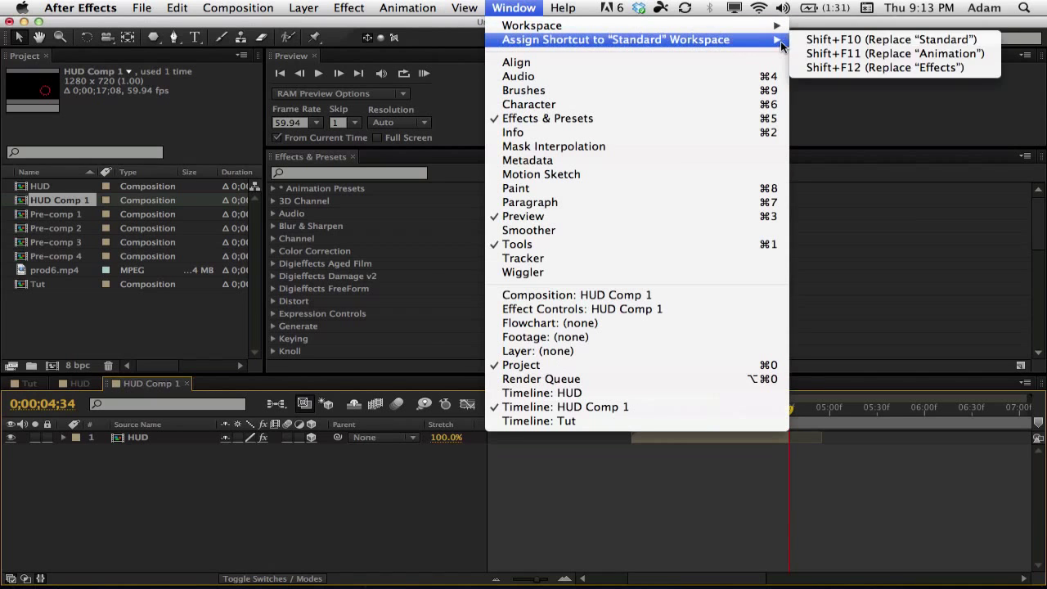
{"action": "mouse_move", "coordinate": [679, 27]}
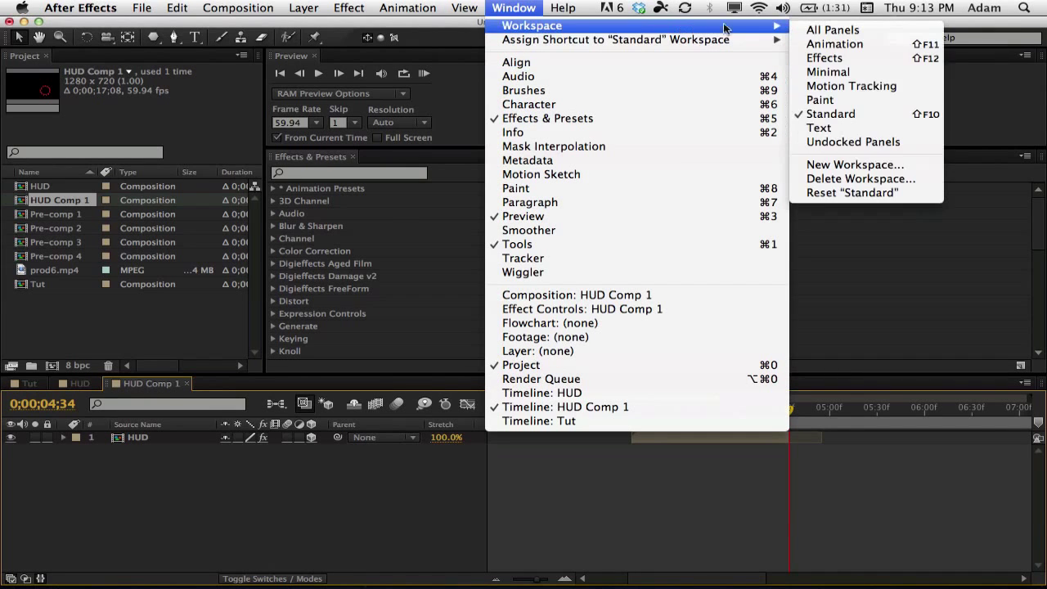
{"action": "left_click", "coordinate": [854, 193]}
{"action": "left_click", "coordinate": [646, 326]}
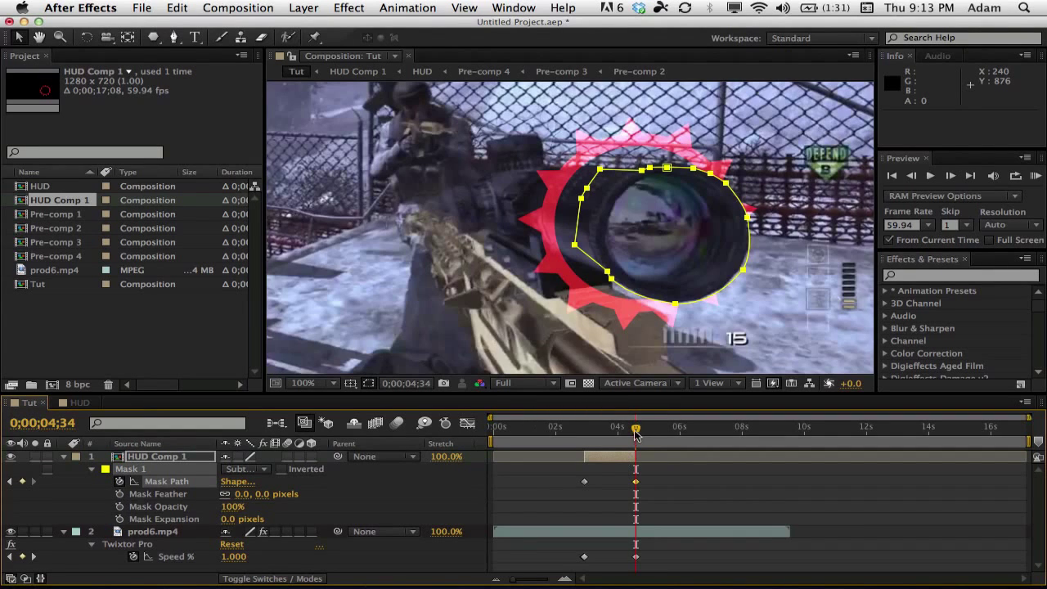
Step: At 0;00;02;55, nudge the whole Mask 1 path about 8 px right and 8 px down to line up with the scope
{"action": "key", "text": "j"}
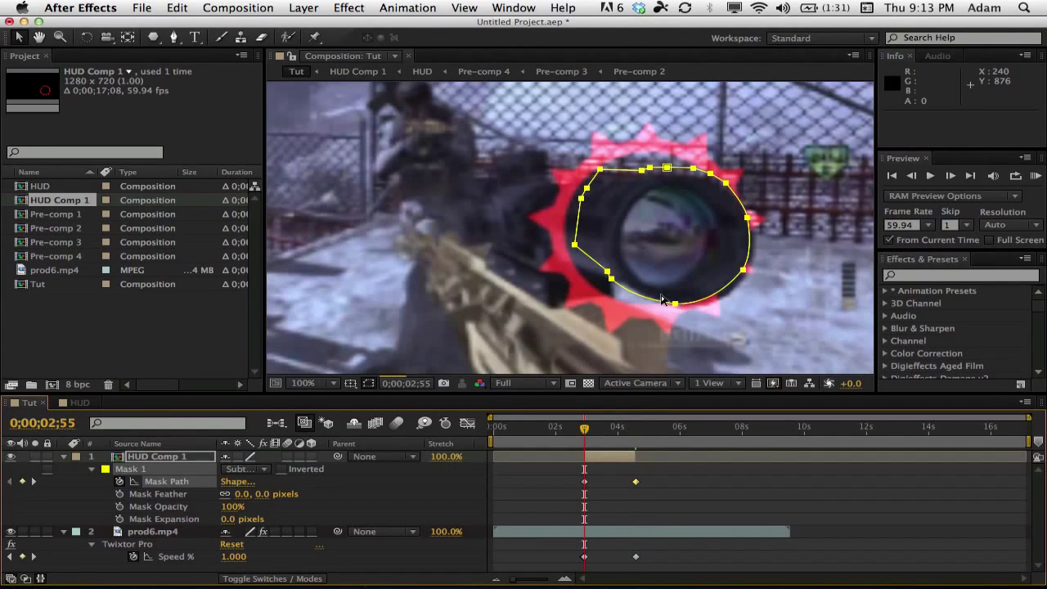
{"action": "double_click", "coordinate": [657, 300]}
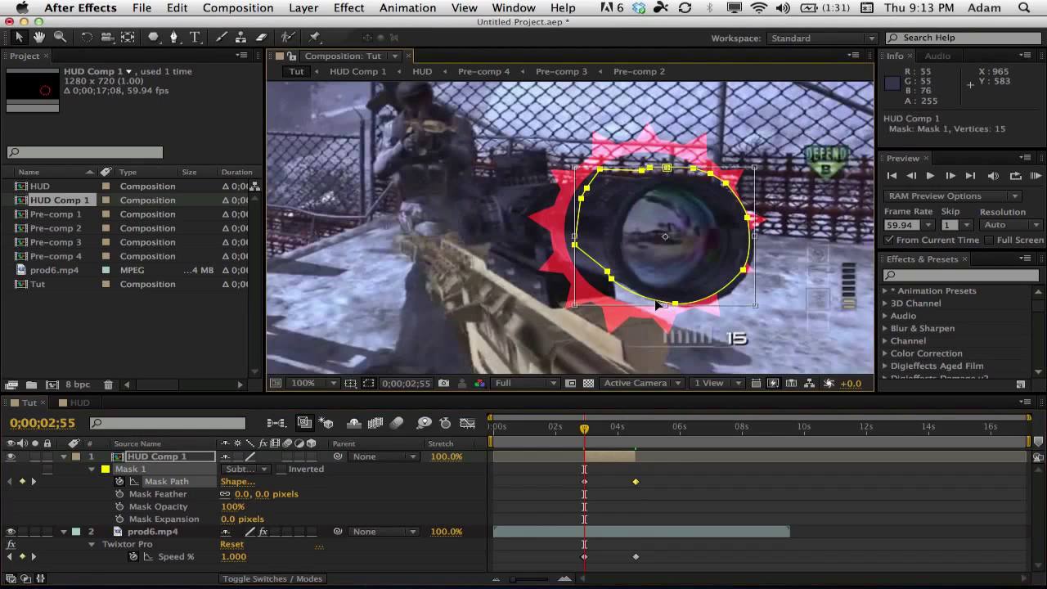
{"action": "key", "text": "Right"}
{"action": "key", "text": "Right"}
{"action": "key", "text": "Right"}
{"action": "key", "text": "Right"}
{"action": "key", "text": "Right"}
{"action": "key", "text": "Right"}
{"action": "key", "text": "Right"}
{"action": "key", "text": "Right"}
{"action": "key", "text": "Right"}
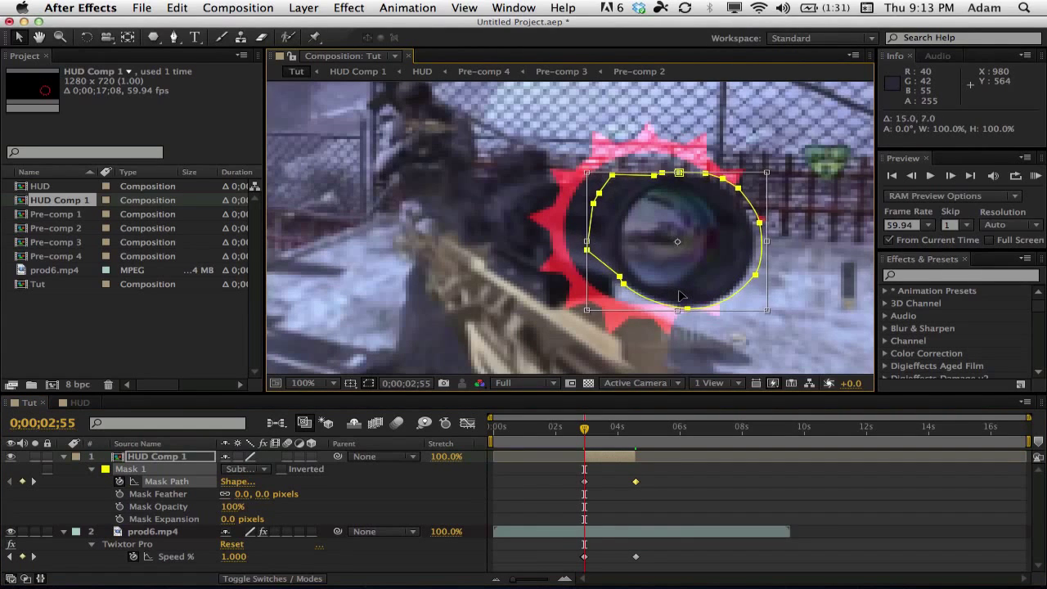
{"action": "key", "text": "Down"}
{"action": "key", "text": "Down"}
{"action": "key", "text": "Down"}
{"action": "key", "text": "Down"}
{"action": "key", "text": "Down"}
{"action": "key", "text": "Down"}
{"action": "key", "text": "Left"}
{"action": "key", "text": "Down"}
{"action": "key", "text": "Down"}
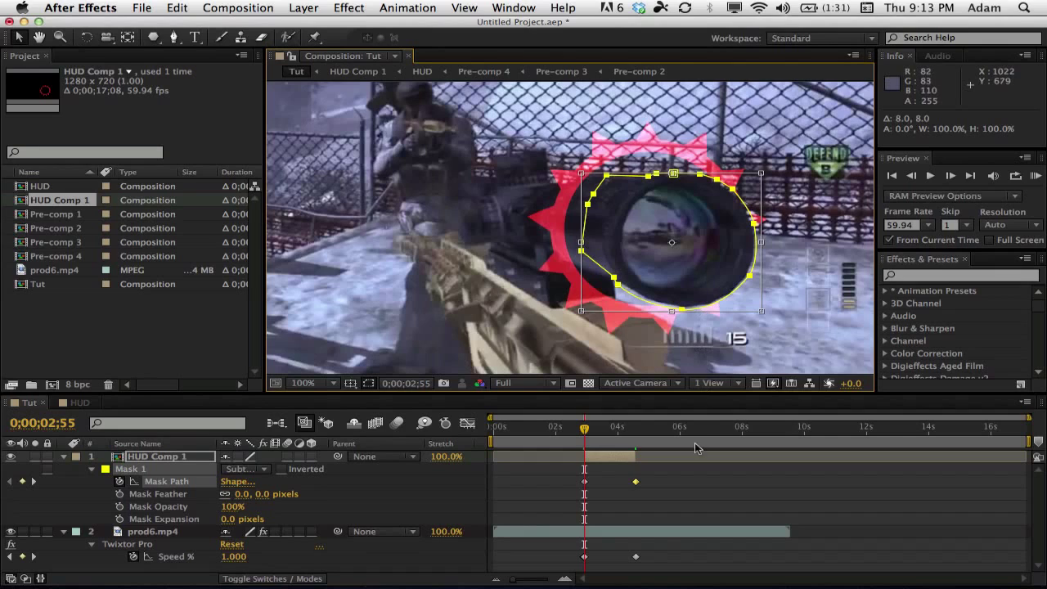
{"action": "left_click", "coordinate": [686, 497]}
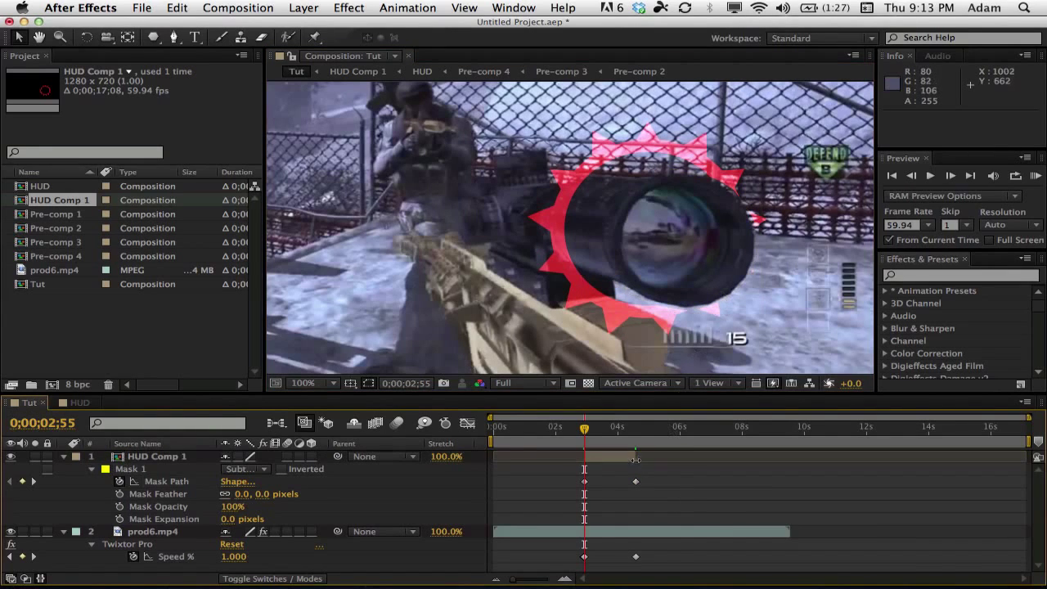
Step: Move Mask 1's bottom, lower-right and right points outward so the mask clears the scope's right rim at 0;00;02;55
{"action": "left_click", "coordinate": [701, 299]}
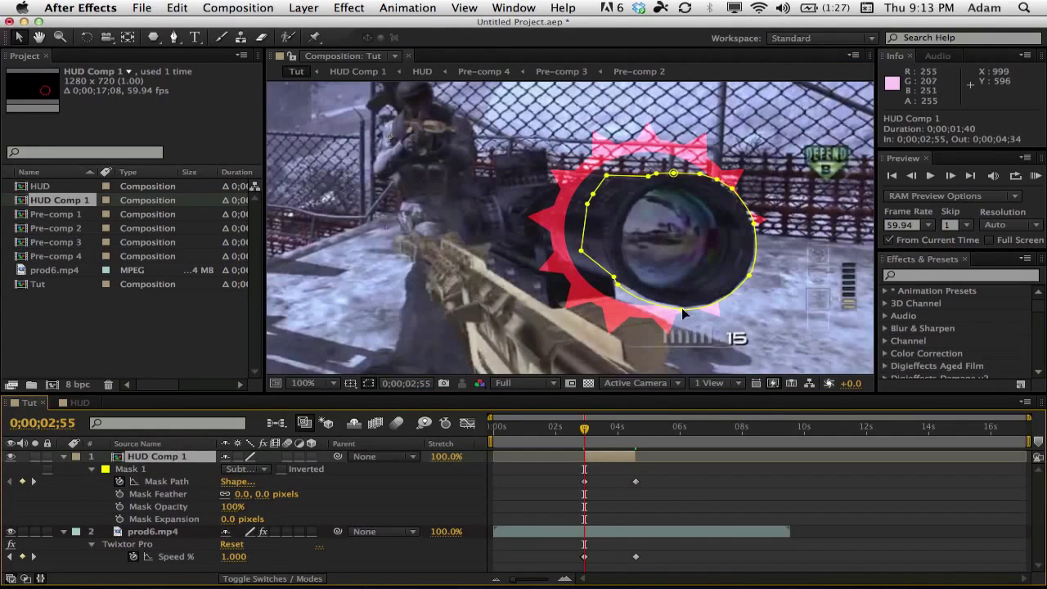
{"action": "left_click_drag", "start_coordinate": [681, 308], "coordinate": [726, 315]}
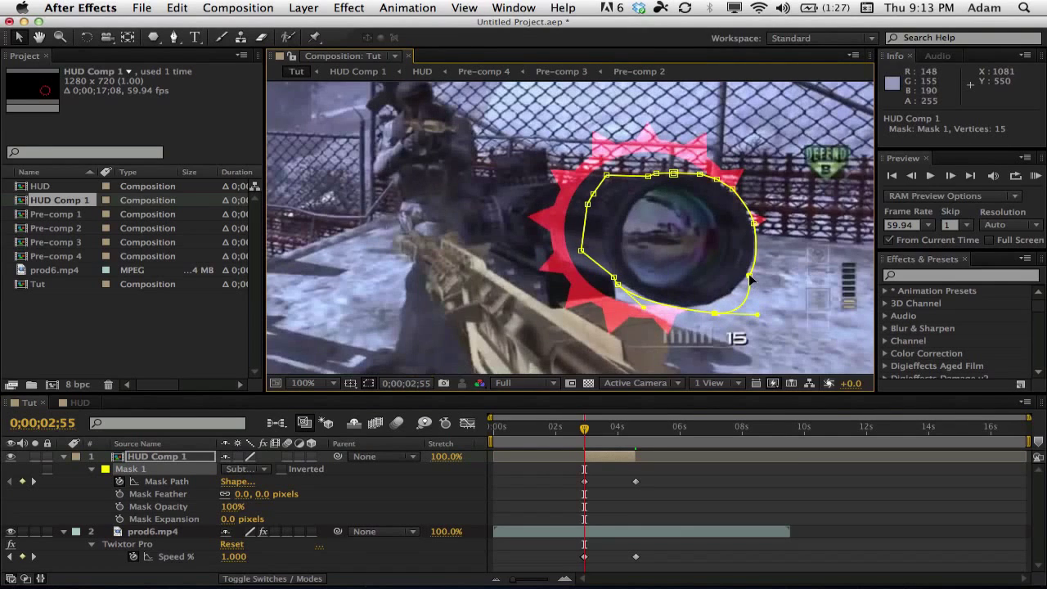
{"action": "left_click_drag", "start_coordinate": [750, 278], "coordinate": [761, 273]}
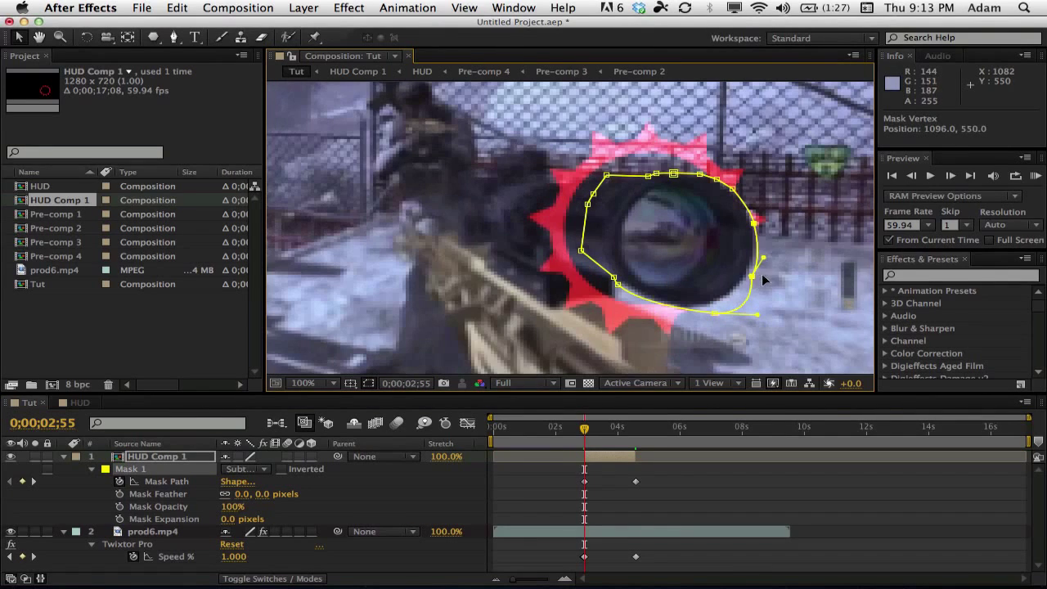
{"action": "left_click", "coordinate": [753, 222]}
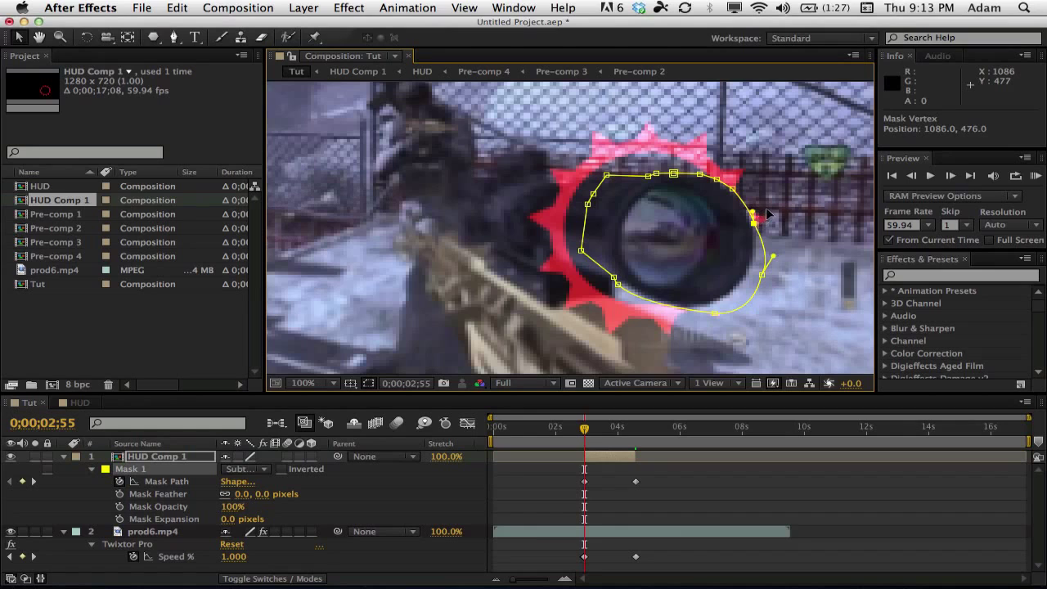
{"action": "left_click_drag", "start_coordinate": [753, 221], "coordinate": [770, 205]}
{"action": "left_click", "coordinate": [687, 504]}
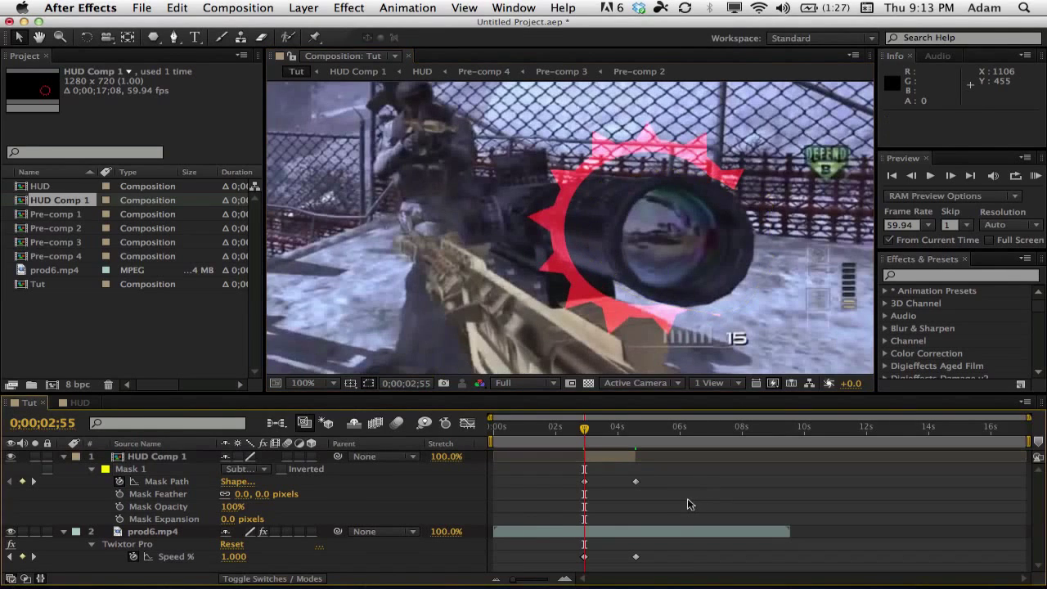
Step: Pull Mask 1's bottom point down to about 1047, 620, below the scope's lower-right rim, and check the masked ring
{"action": "left_click", "coordinate": [617, 454]}
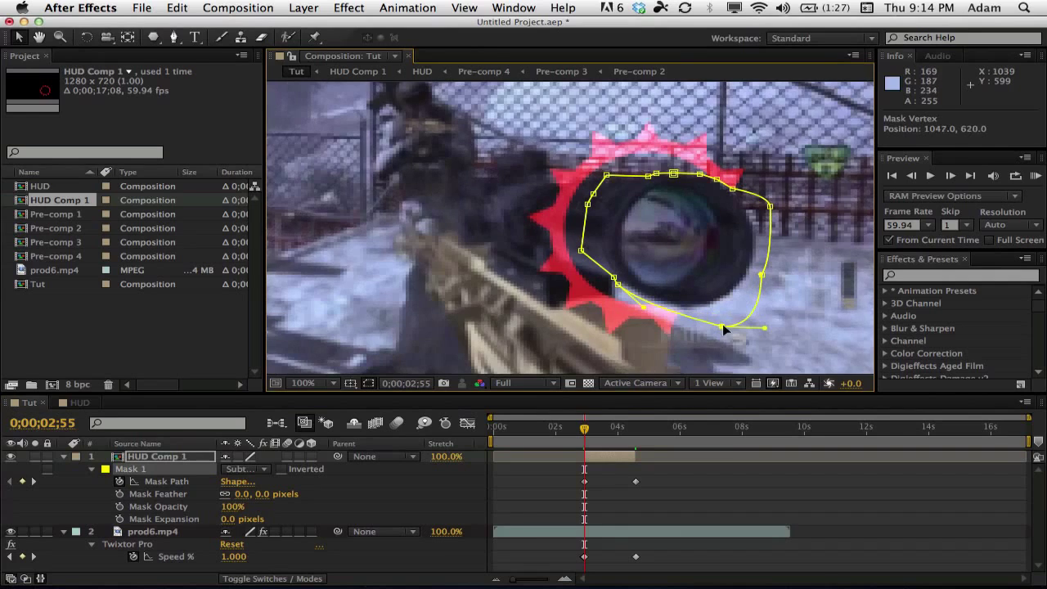
{"action": "left_click", "coordinate": [607, 437]}
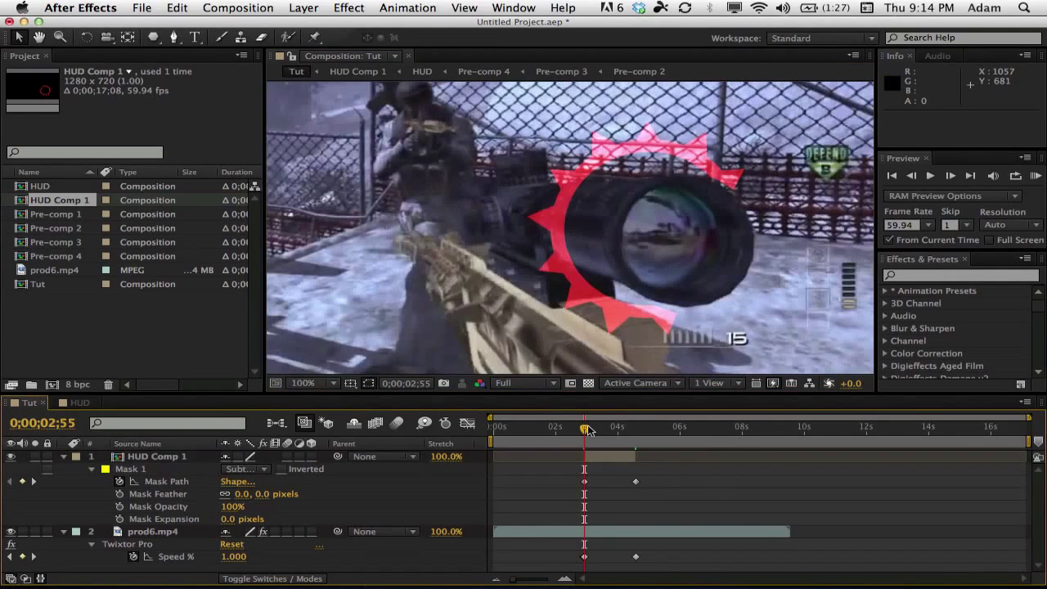
{"action": "left_click", "coordinate": [609, 456]}
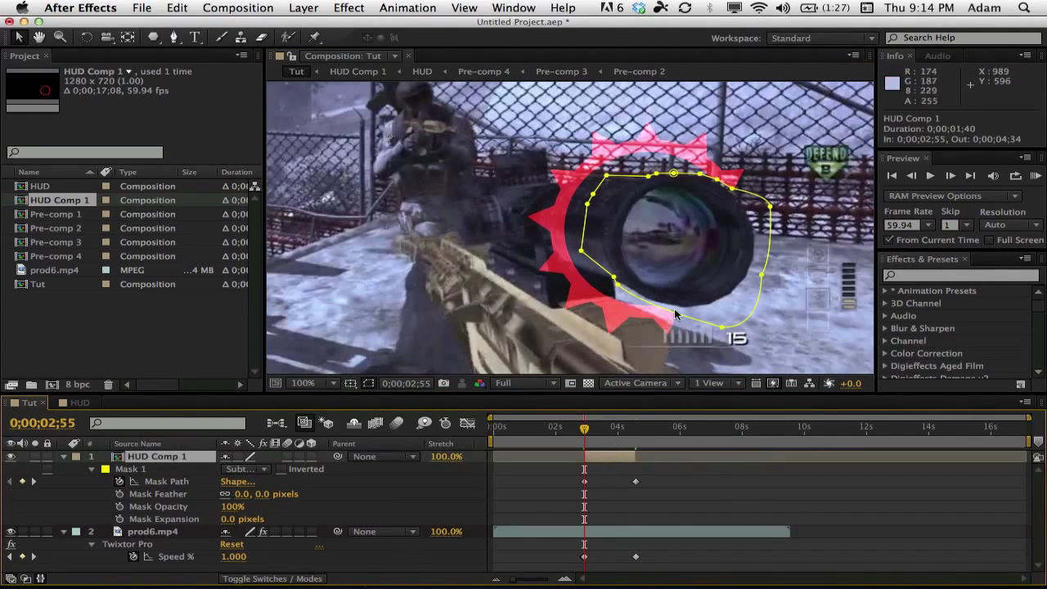
{"action": "left_click", "coordinate": [718, 487]}
Step: Add a point with the Pen tool to Mask 1's lower edge, between the lower-left and bottom points
{"action": "left_click", "coordinate": [616, 456]}
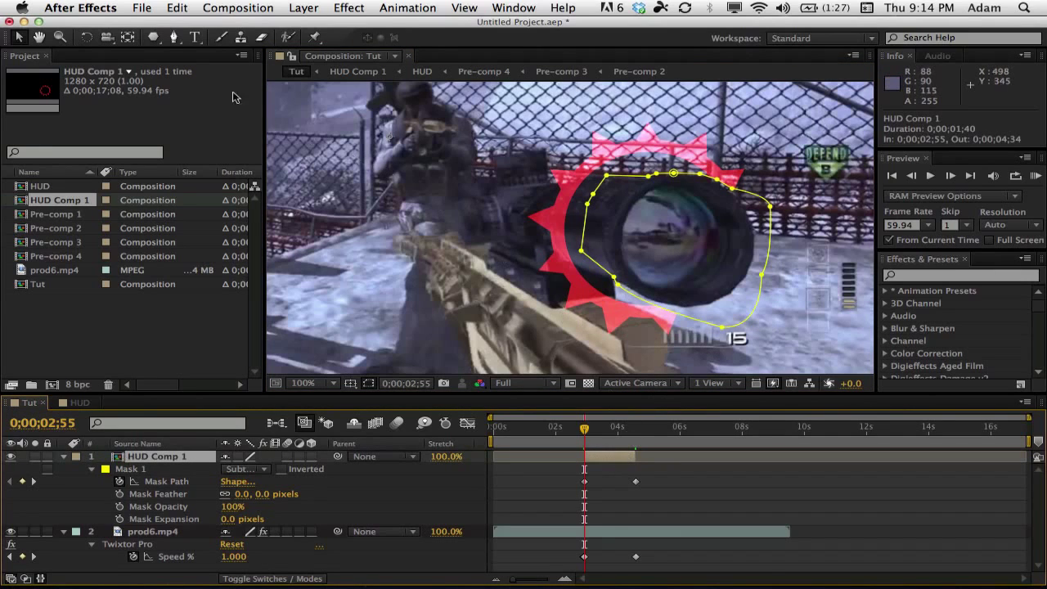
{"action": "left_click", "coordinate": [174, 36]}
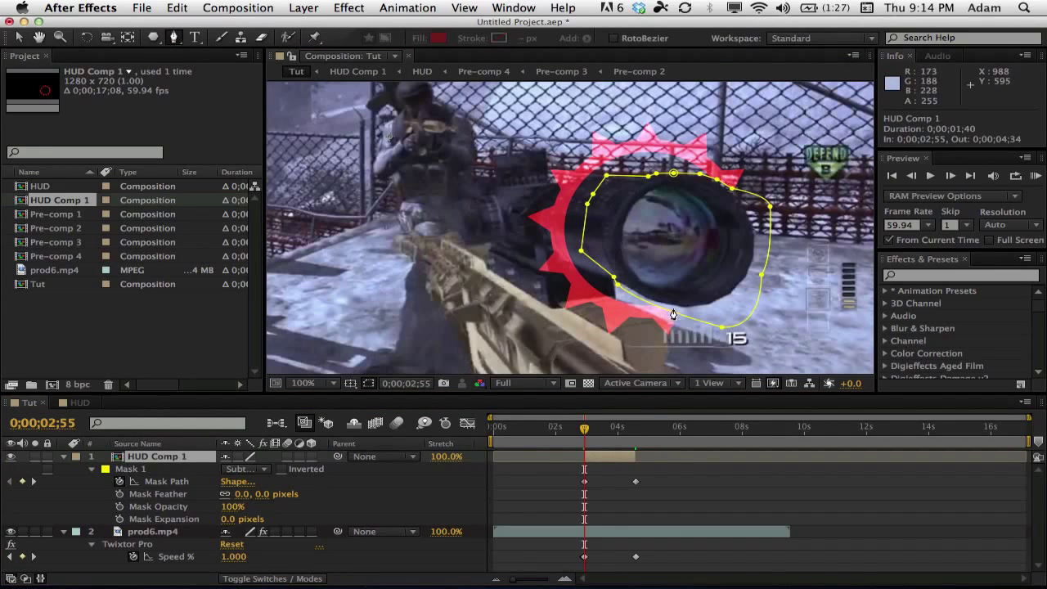
{"action": "key", "text": "v"}
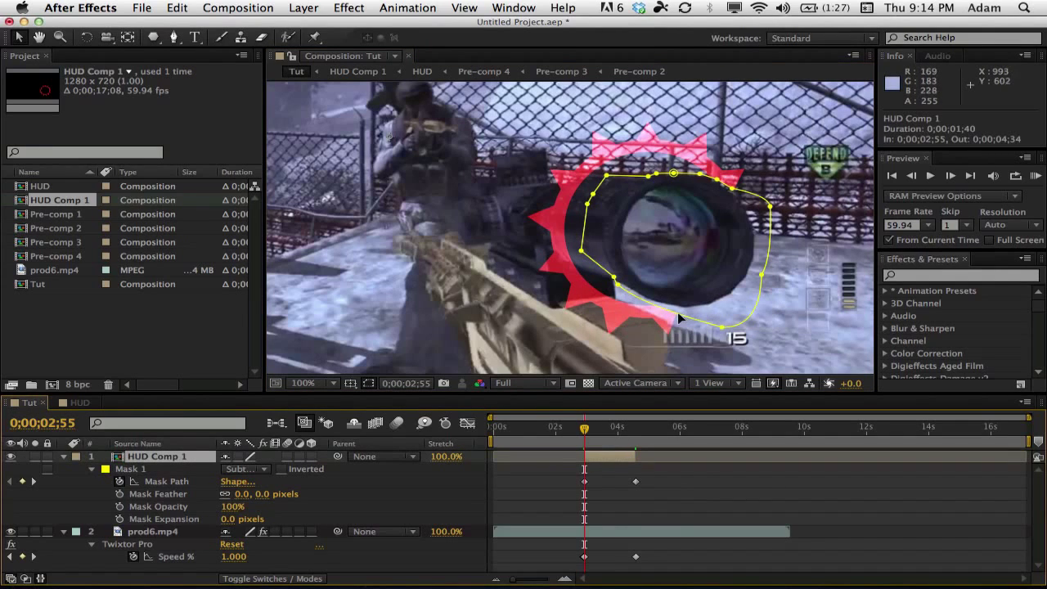
{"action": "left_click", "coordinate": [172, 38]}
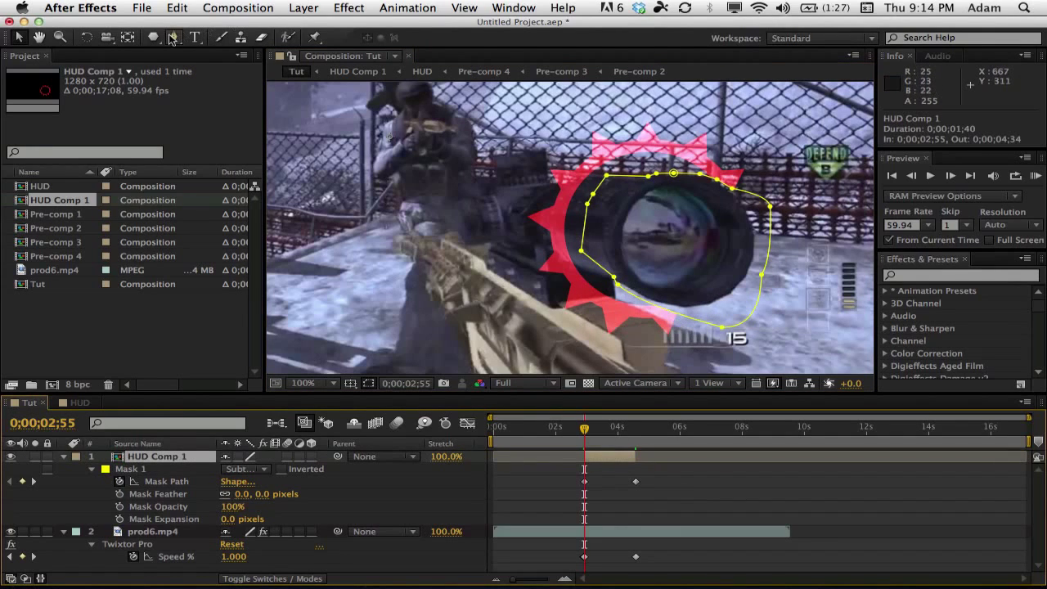
{"action": "left_click", "coordinate": [666, 311]}
{"action": "left_click", "coordinate": [667, 310]}
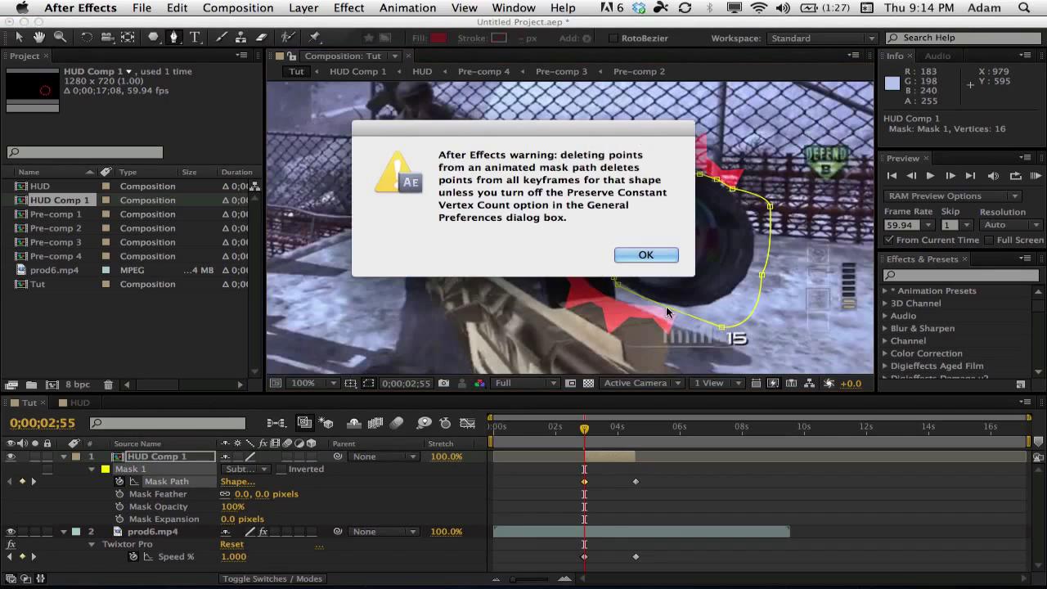
{"action": "left_click", "coordinate": [675, 312]}
{"action": "left_click", "coordinate": [673, 310]}
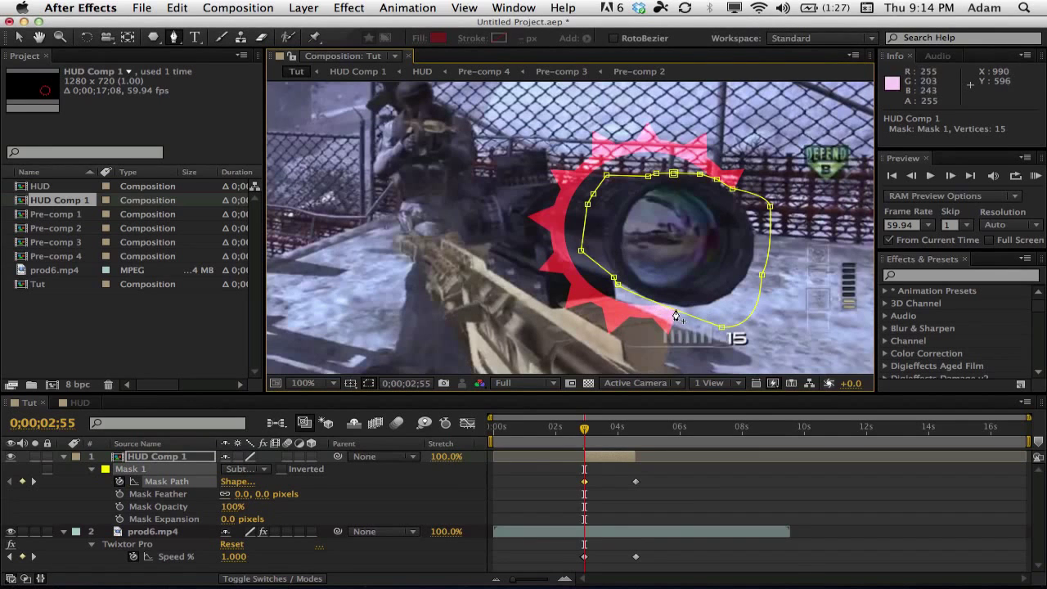
Step: Move the new Mask 1 point against the scope's underside and scrub to 0;00;03;51 to check the masked ring
{"action": "key", "text": "v"}
{"action": "left_click_drag", "start_coordinate": [673, 311], "coordinate": [677, 311]}
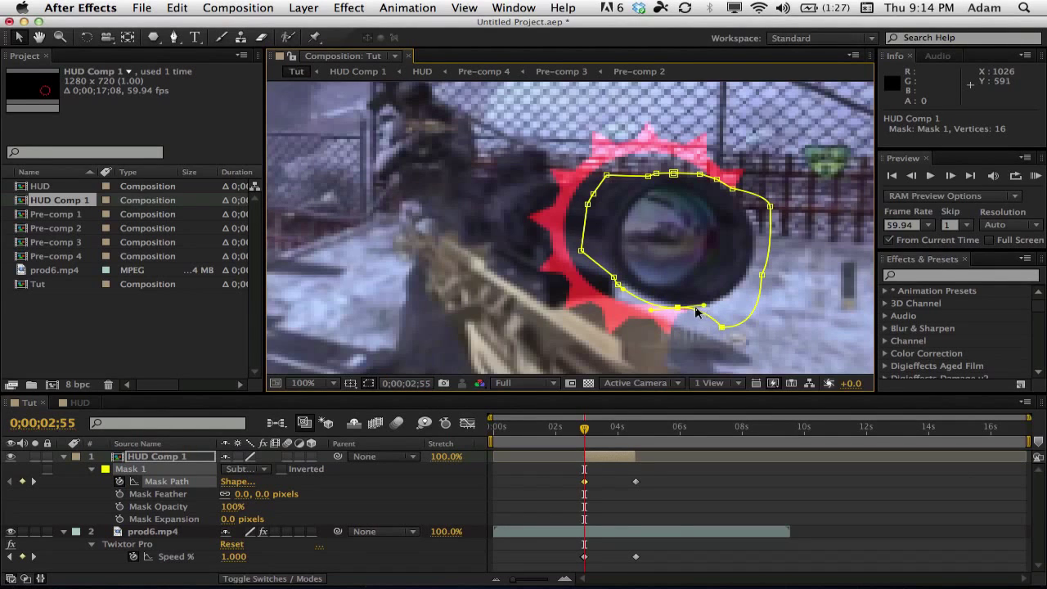
{"action": "left_click_drag", "start_coordinate": [678, 308], "coordinate": [671, 307]}
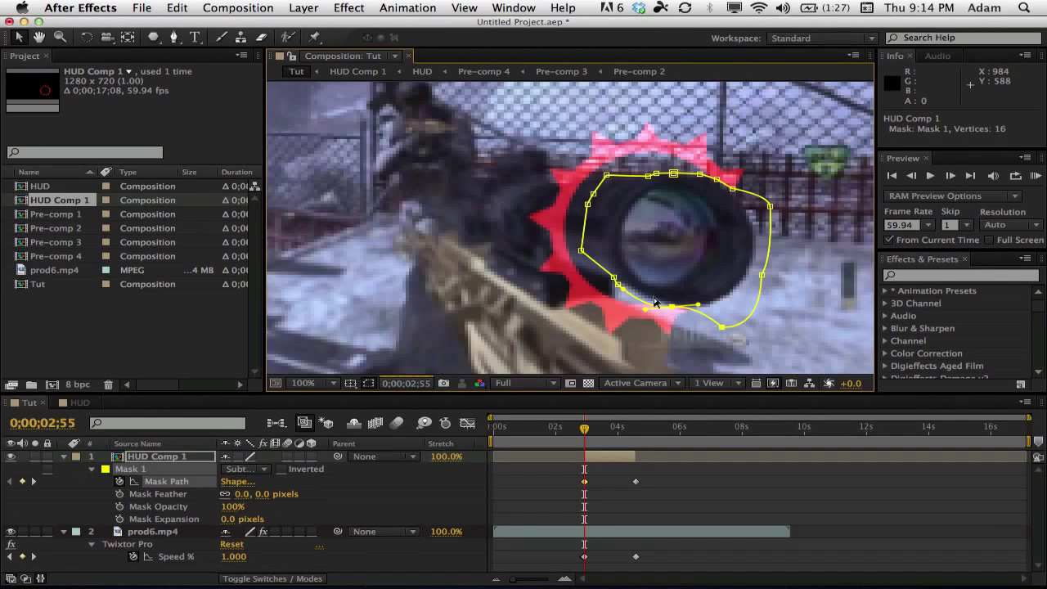
{"action": "left_click", "coordinate": [726, 495]}
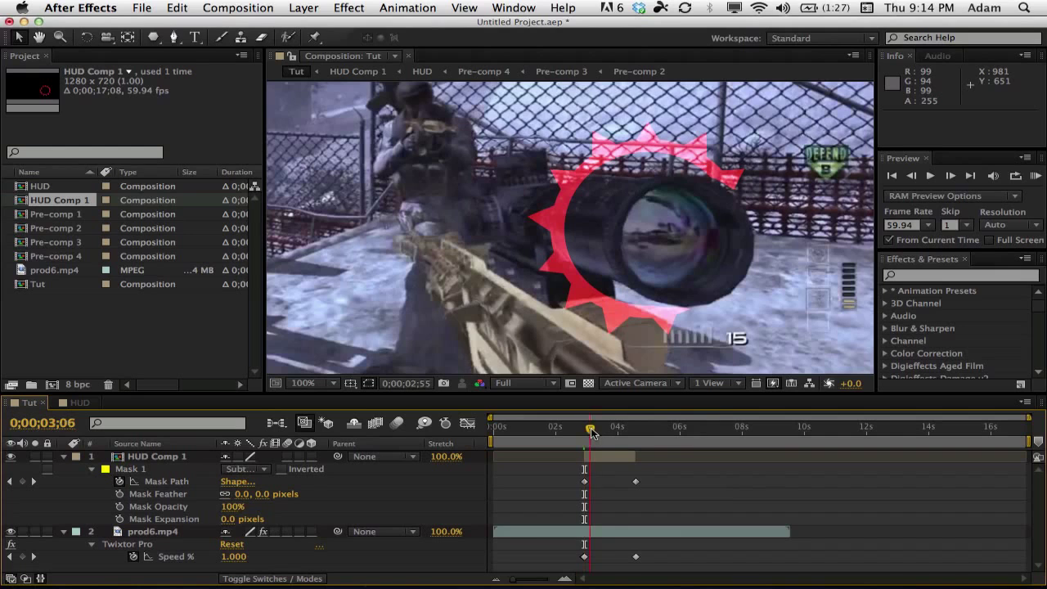
{"action": "left_click_drag", "start_coordinate": [585, 429], "coordinate": [613, 431]}
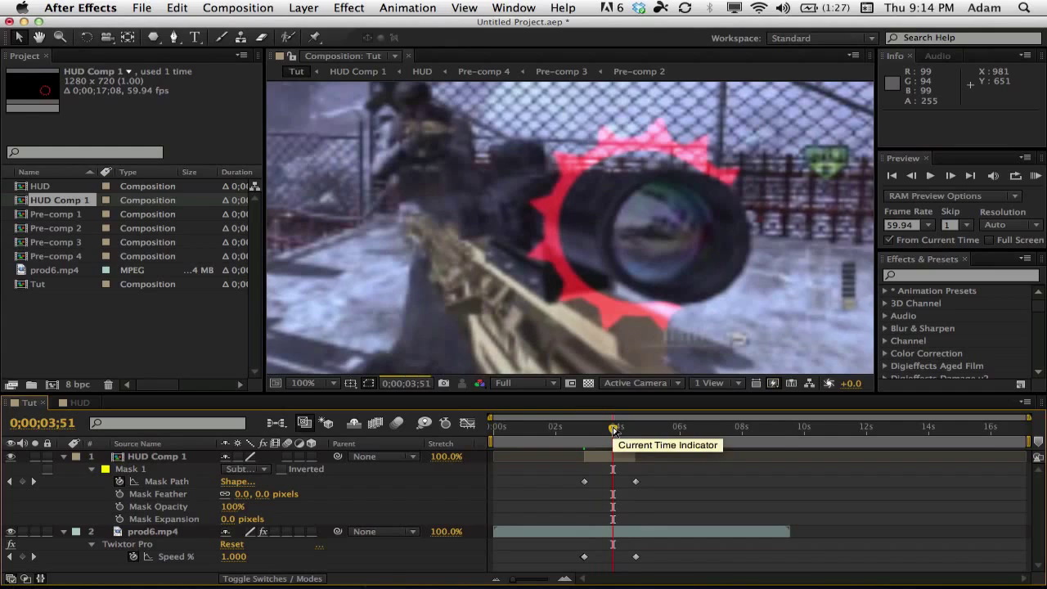